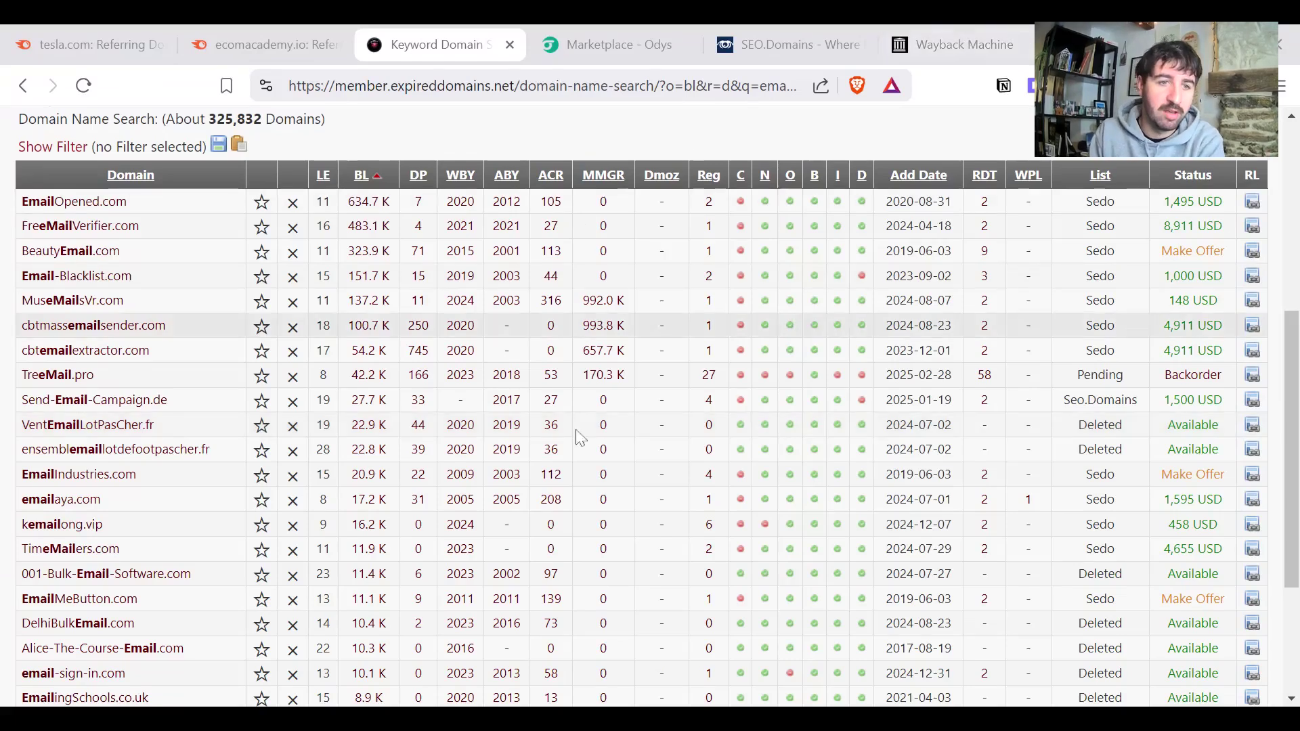
pyautogui.scroll(-3, 188, 291)
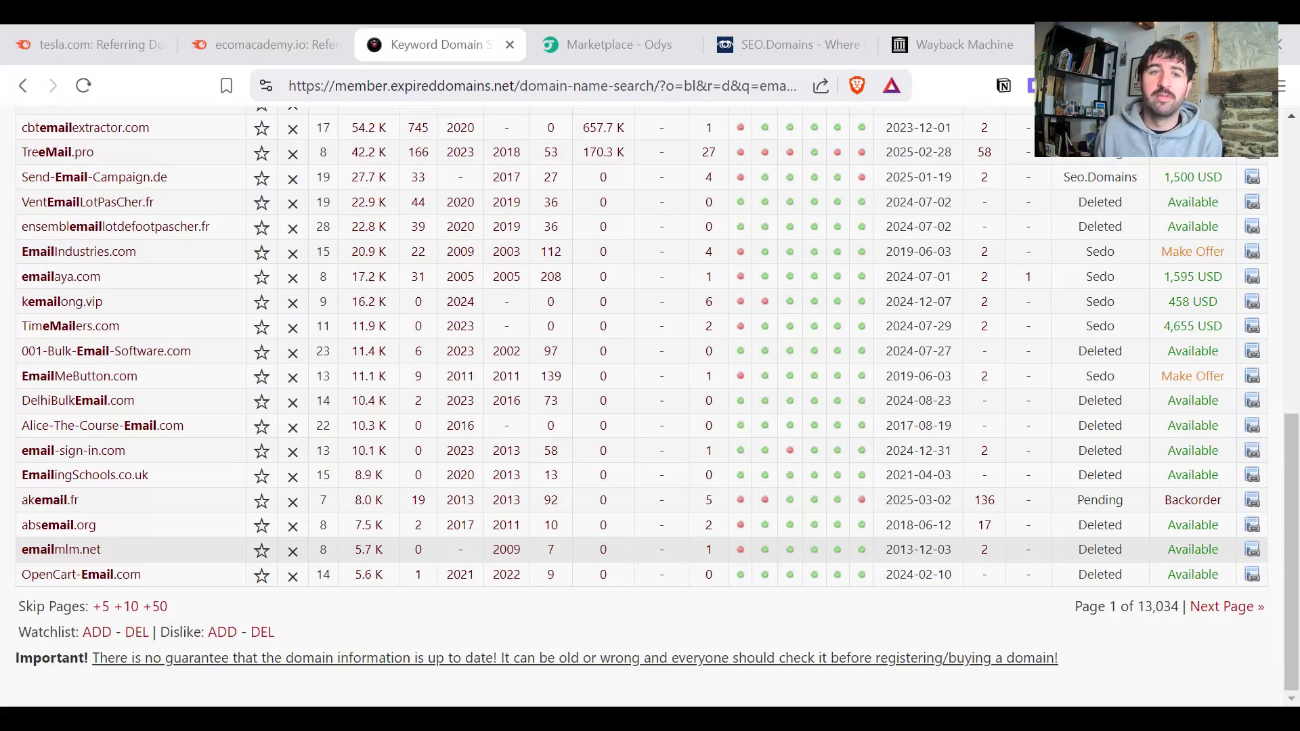
# - Scroll back up through the ExpiredDomains.net 'email' results led by EmailOpened.com
pyautogui.scroll(3, 509, 334)
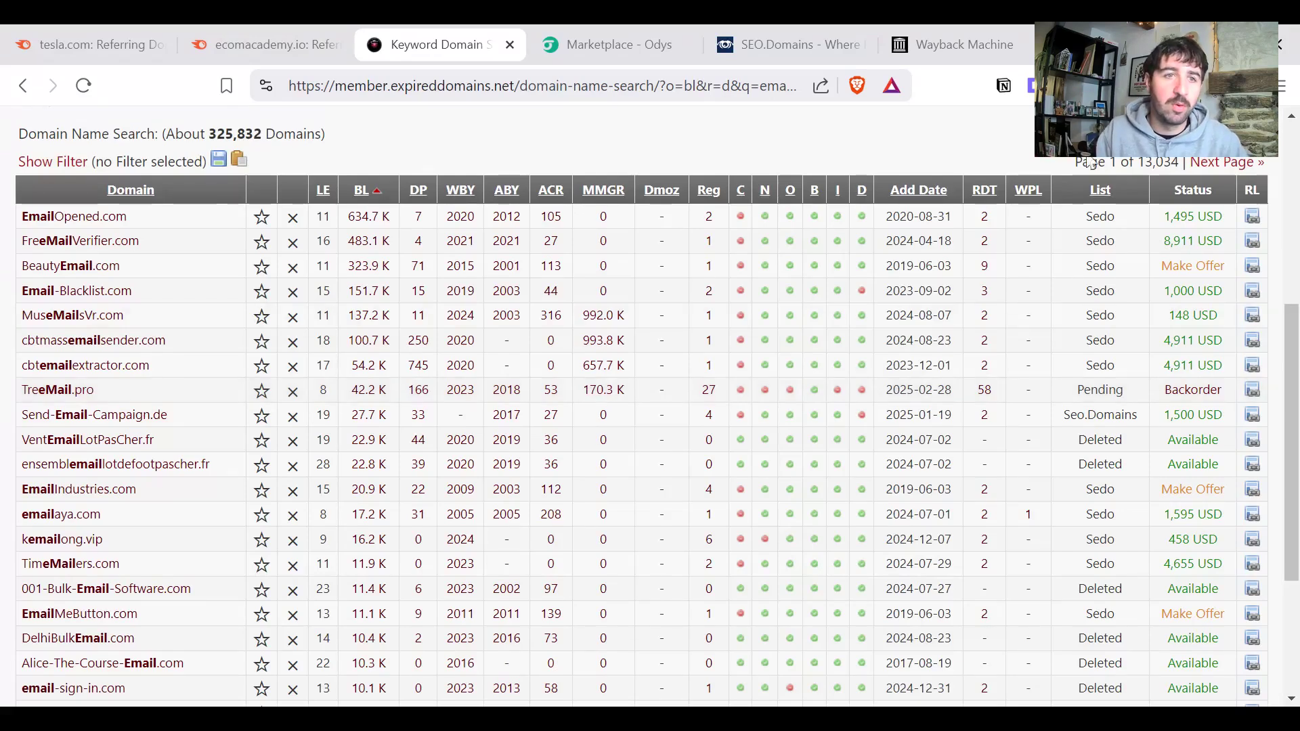
# - Expand amazon.com's backlinks to tesla.com and open the AWS 'Fastest way to Get Started with EC2 – EC2UI' post
pyautogui.click(59, 50)
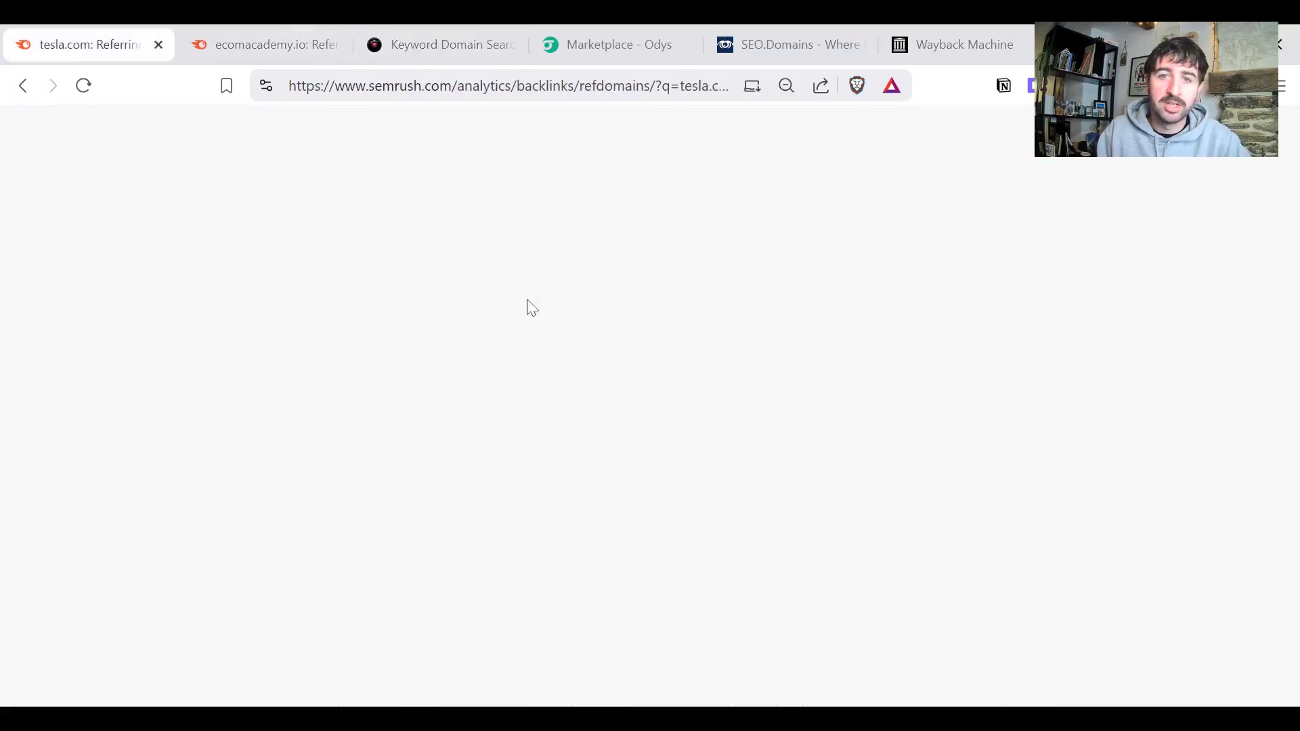
pyautogui.scroll(-5, 670, 352)
pyautogui.click(699, 364)
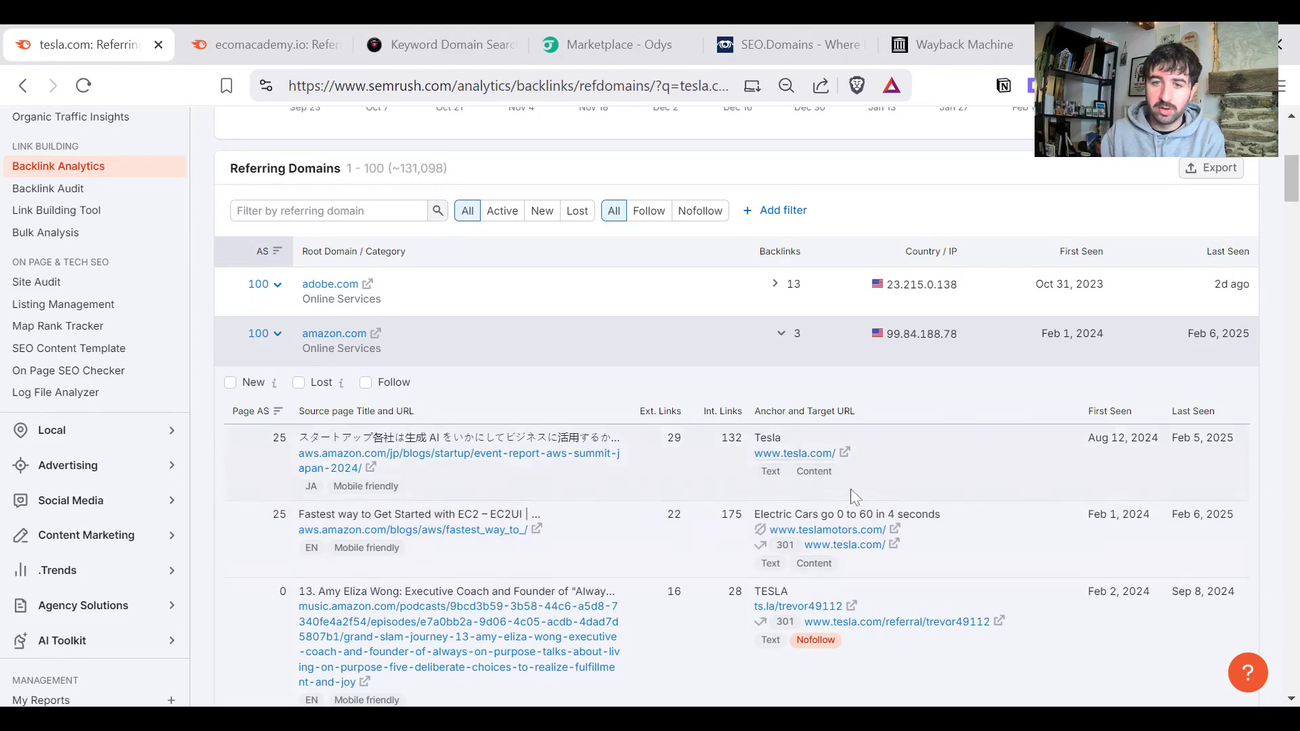
pyautogui.moveTo(753, 515); pyautogui.dragTo(893, 535)
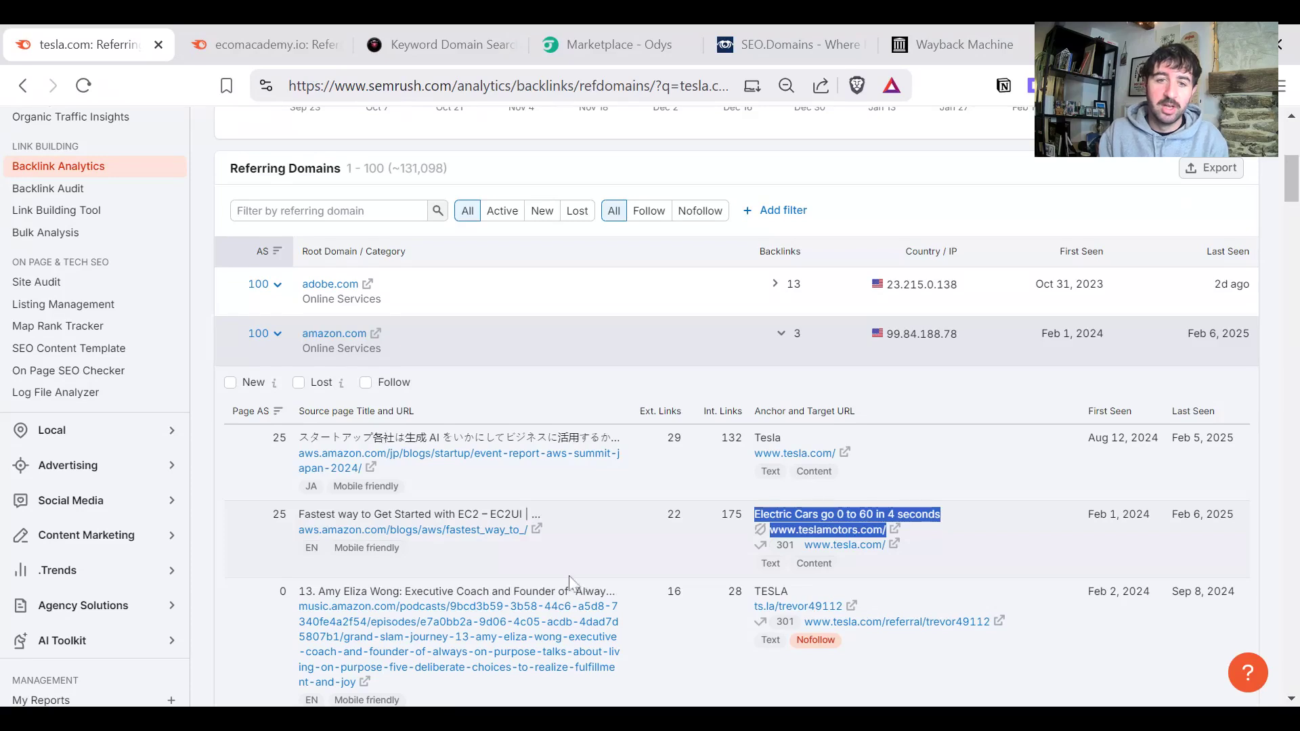
pyautogui.click(536, 529)
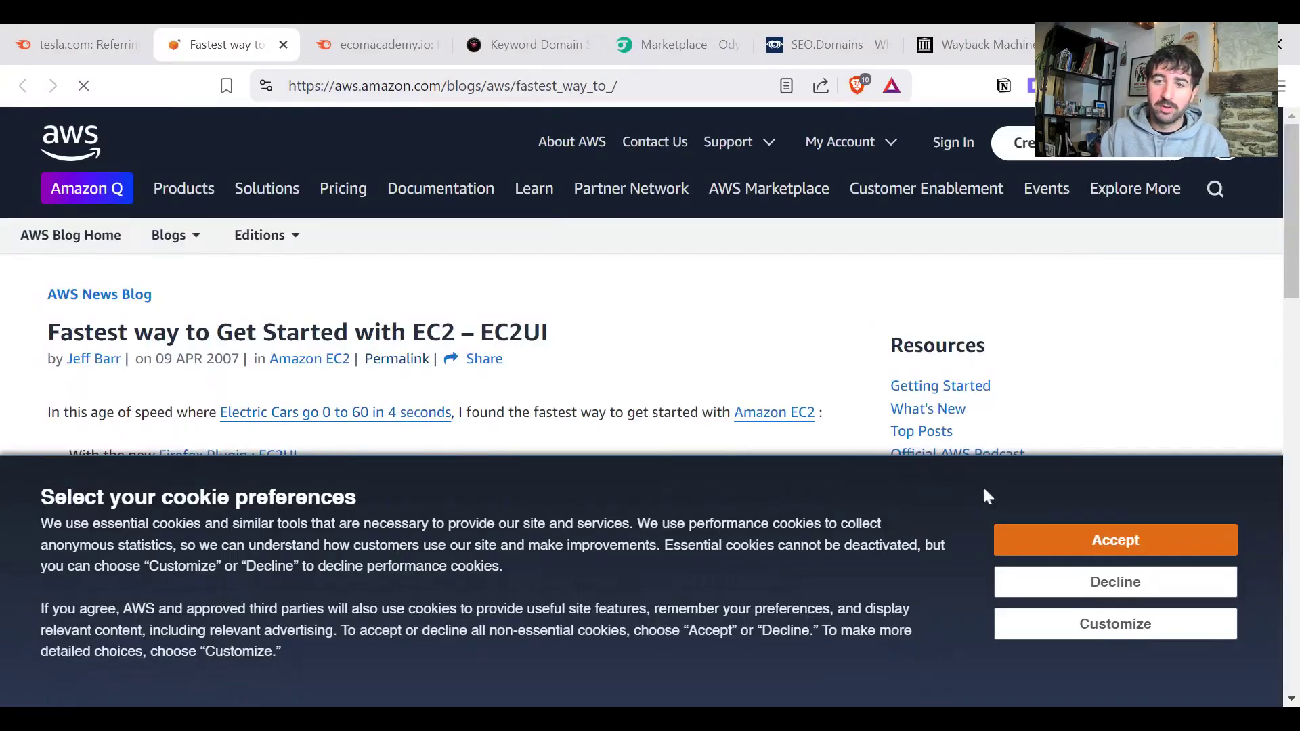
# - Accept the AWS blog cookies and open the 'Electric Cars go 0 to 60' link in a new tab
pyautogui.click(1100, 540)
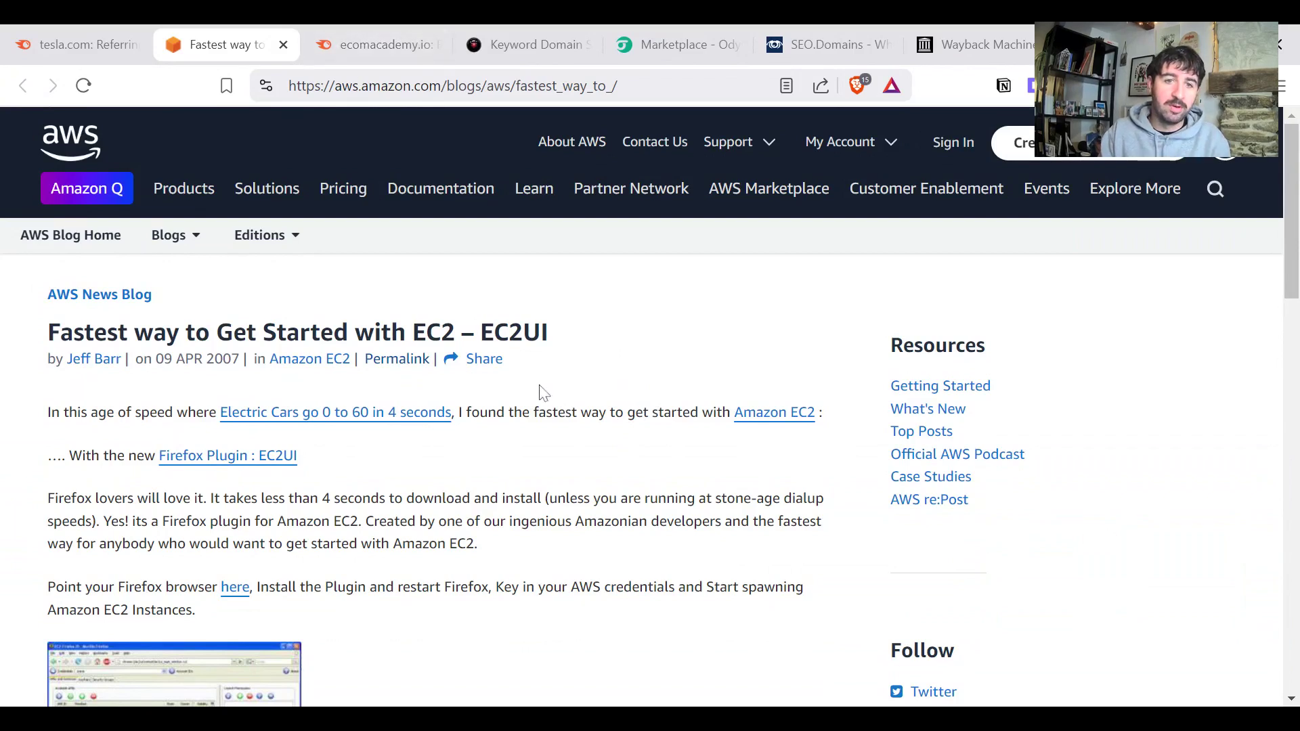
pyautogui.scroll(-2, 474, 348)
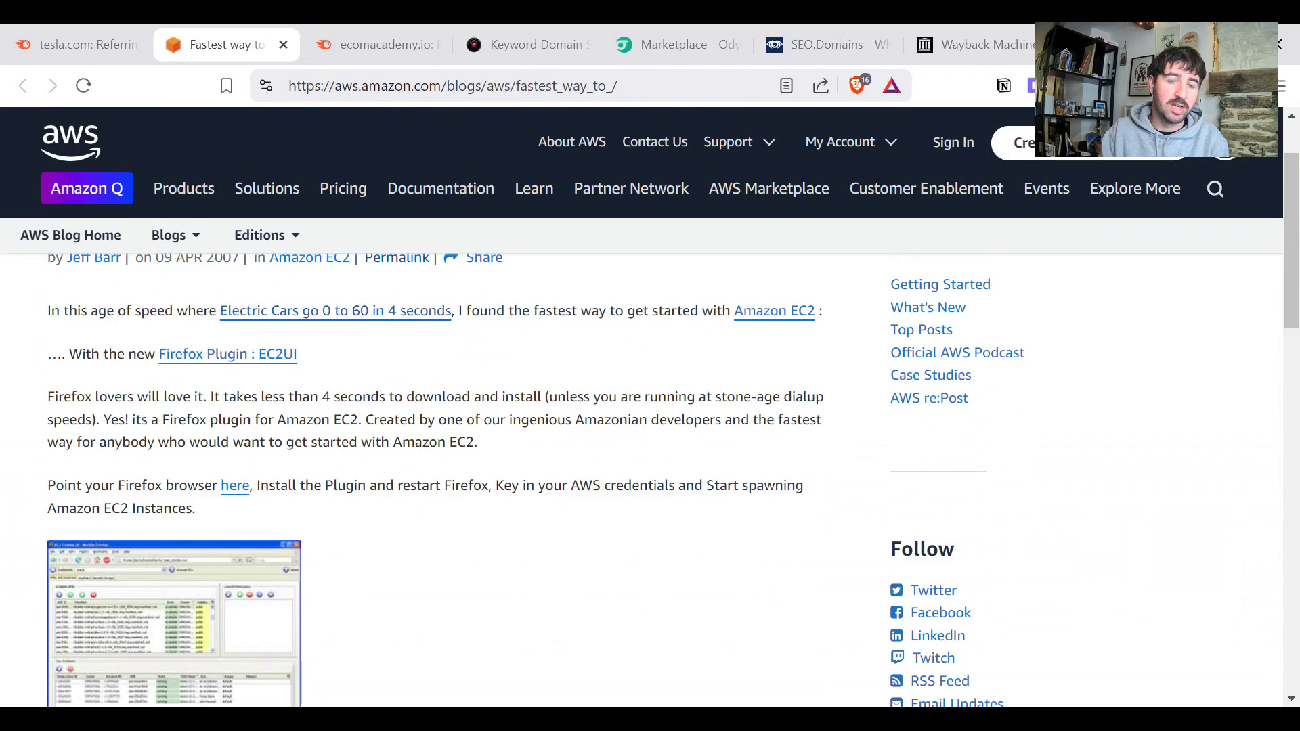
pyautogui.moveTo(209, 313); pyautogui.dragTo(453, 314)
pyautogui.click(407, 322)
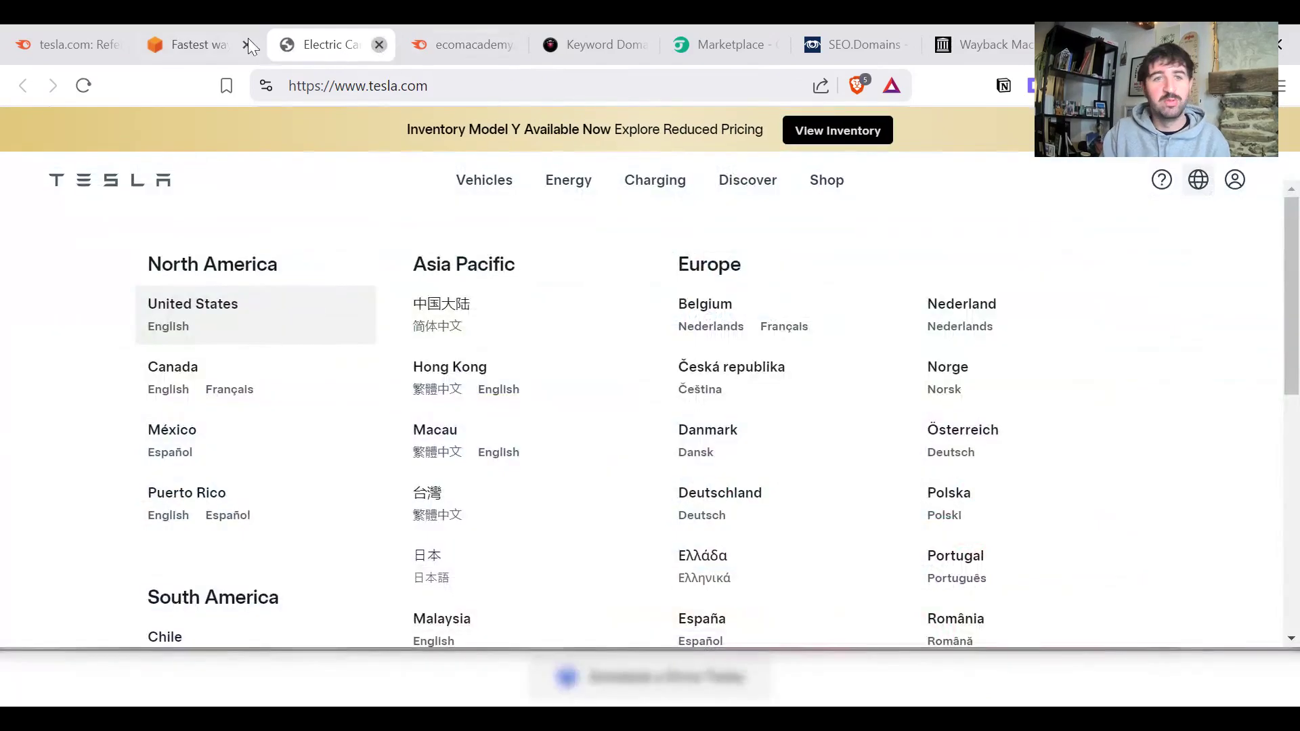
# - Close the Tesla and AWS blog tabs to get back to Semrush's tesla.com referring domains
pyautogui.click(379, 45)
pyautogui.click(246, 45)
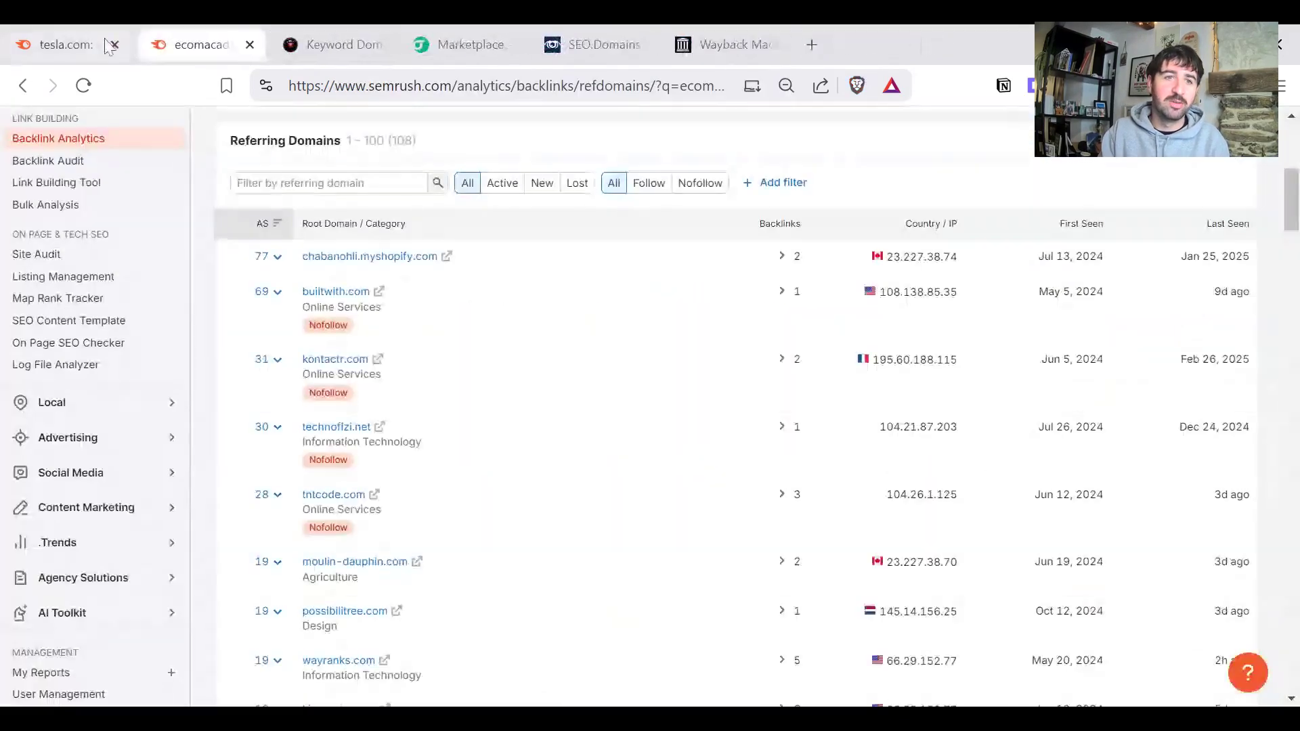
pyautogui.click(779, 334)
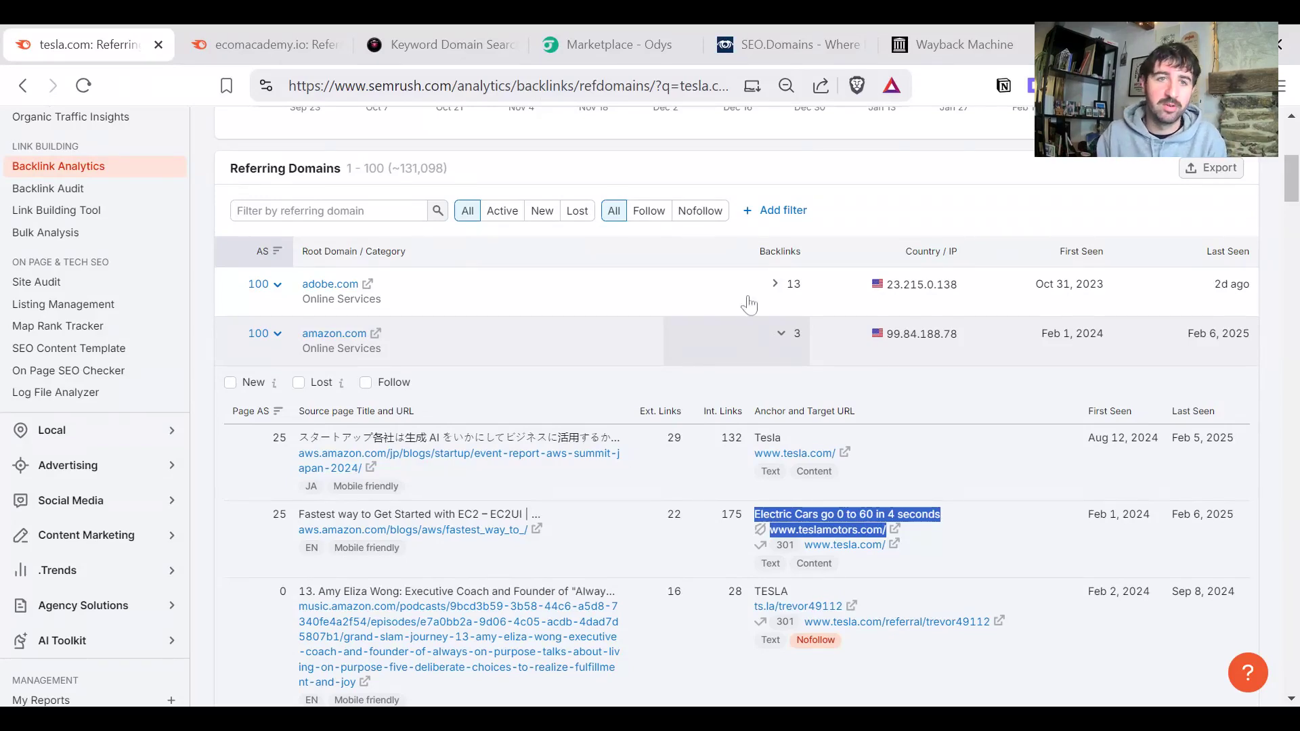
# - Switch back to the ExpiredDomains.net 'email' results, about 325,832 domains sorted by backlinks
pyautogui.hotkey('ctrl', '3')
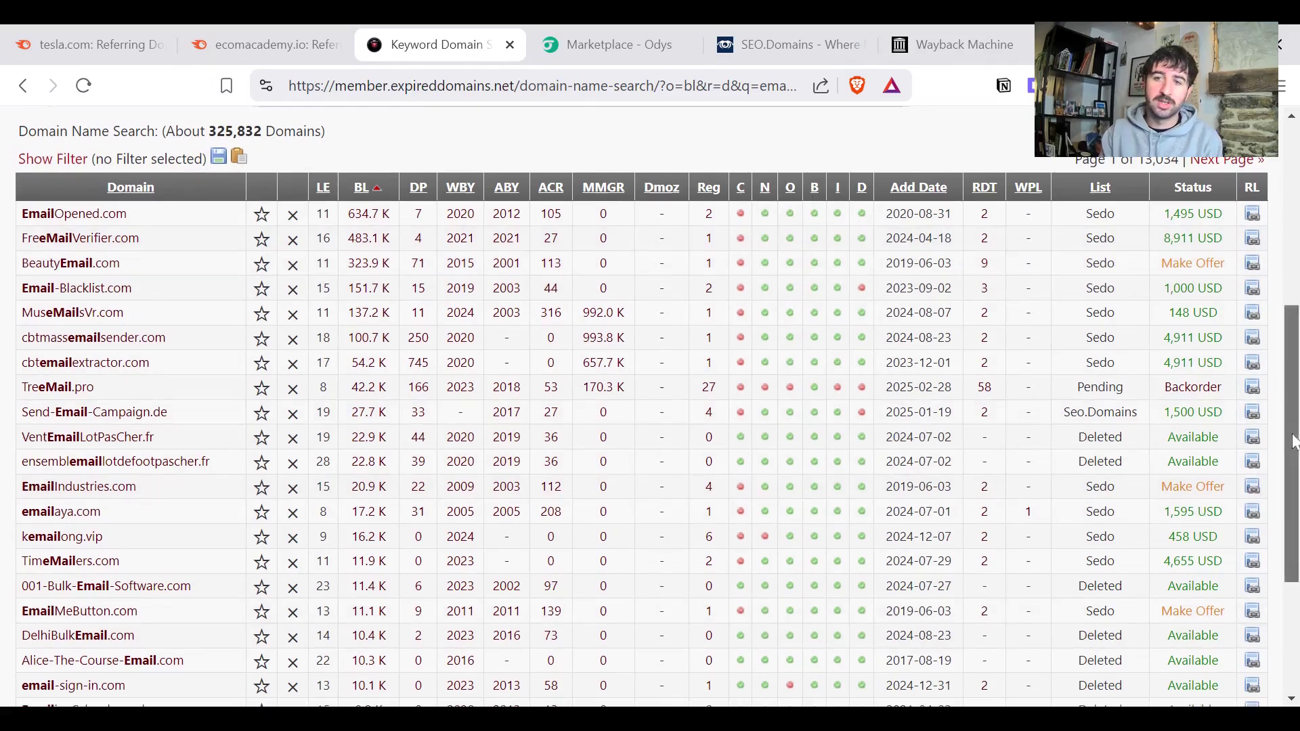
pyautogui.scroll(-3, 374, 535)
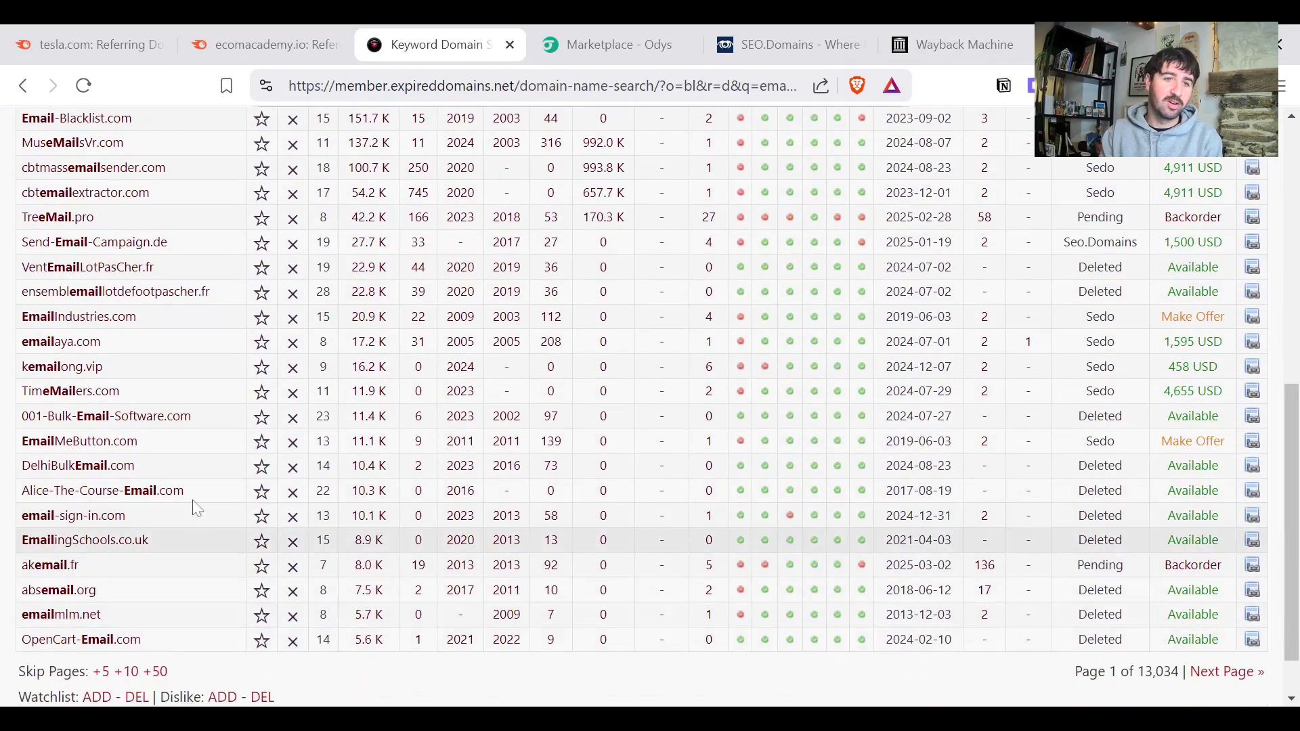
pyautogui.scroll(7, 352, 479)
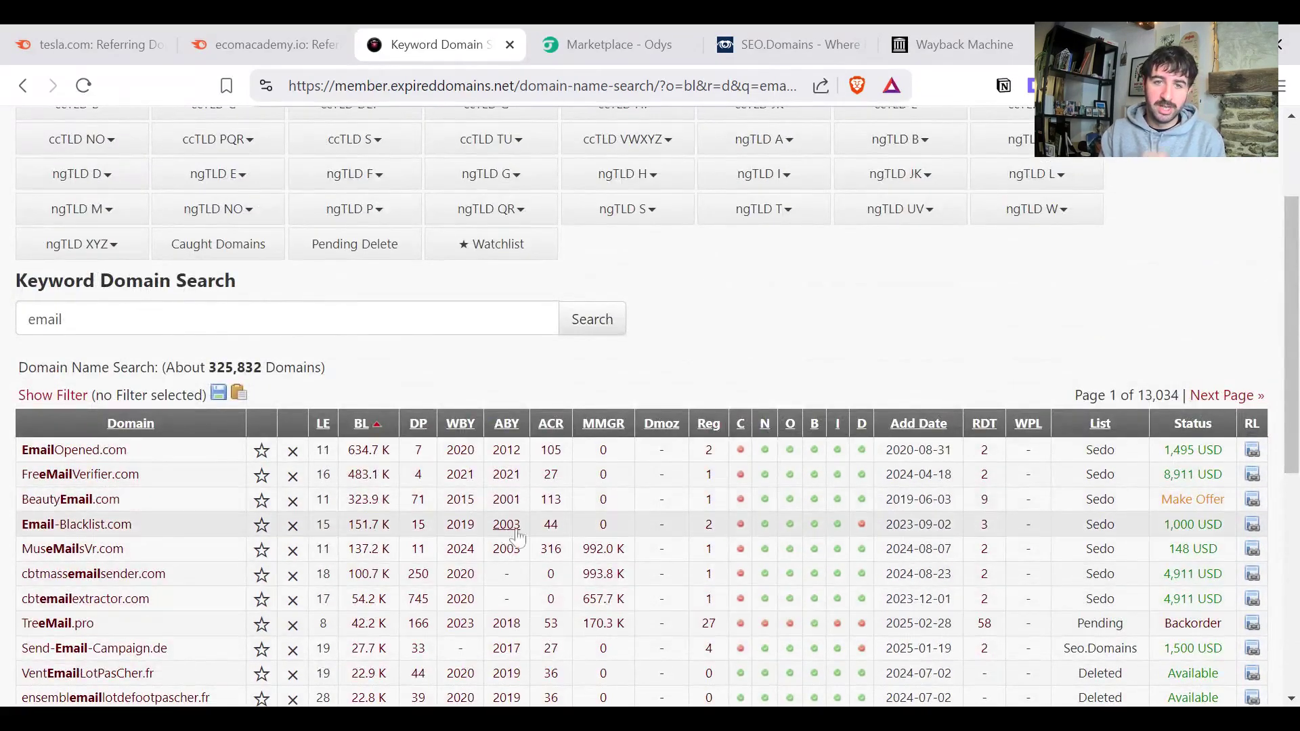
pyautogui.scroll(2, 550, 520)
pyautogui.scroll(-1, 694, 466)
pyautogui.scroll(-1, 694, 466)
pyautogui.moveTo(63, 375); pyautogui.dragTo(36, 375)
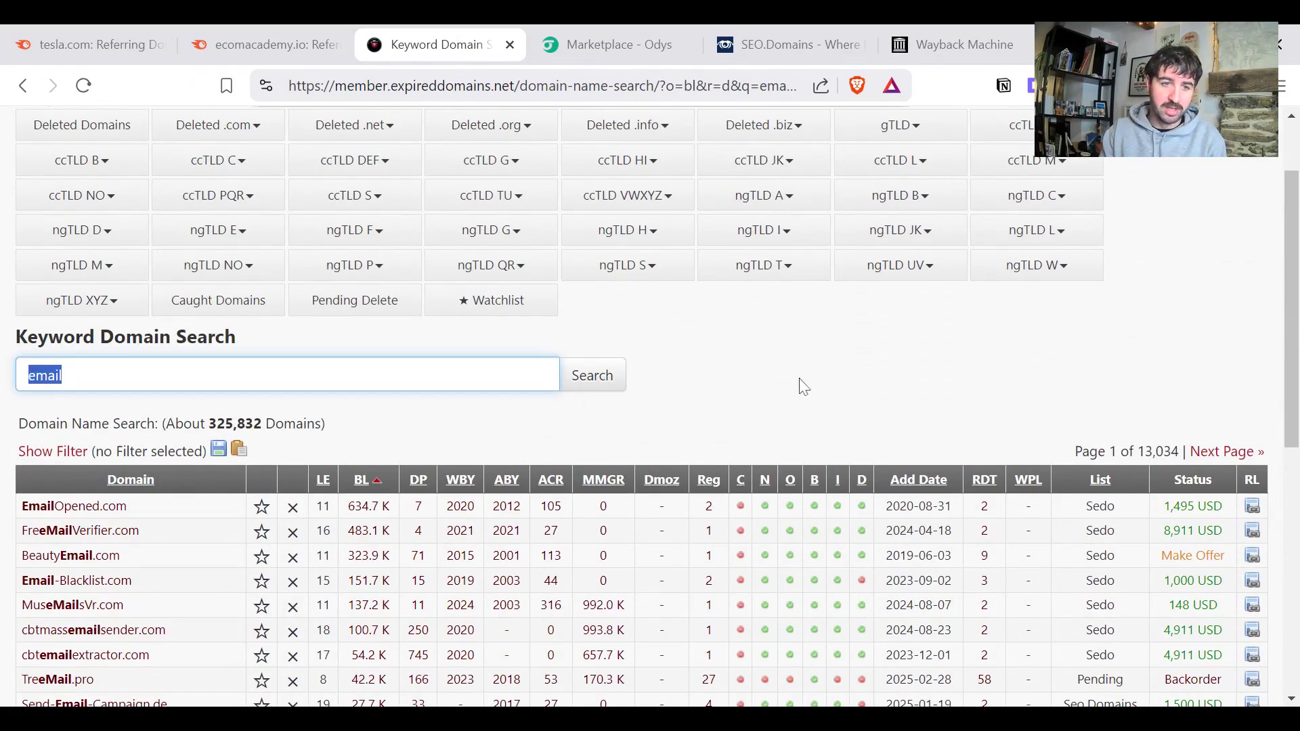
pyautogui.scroll(-3, 801, 383)
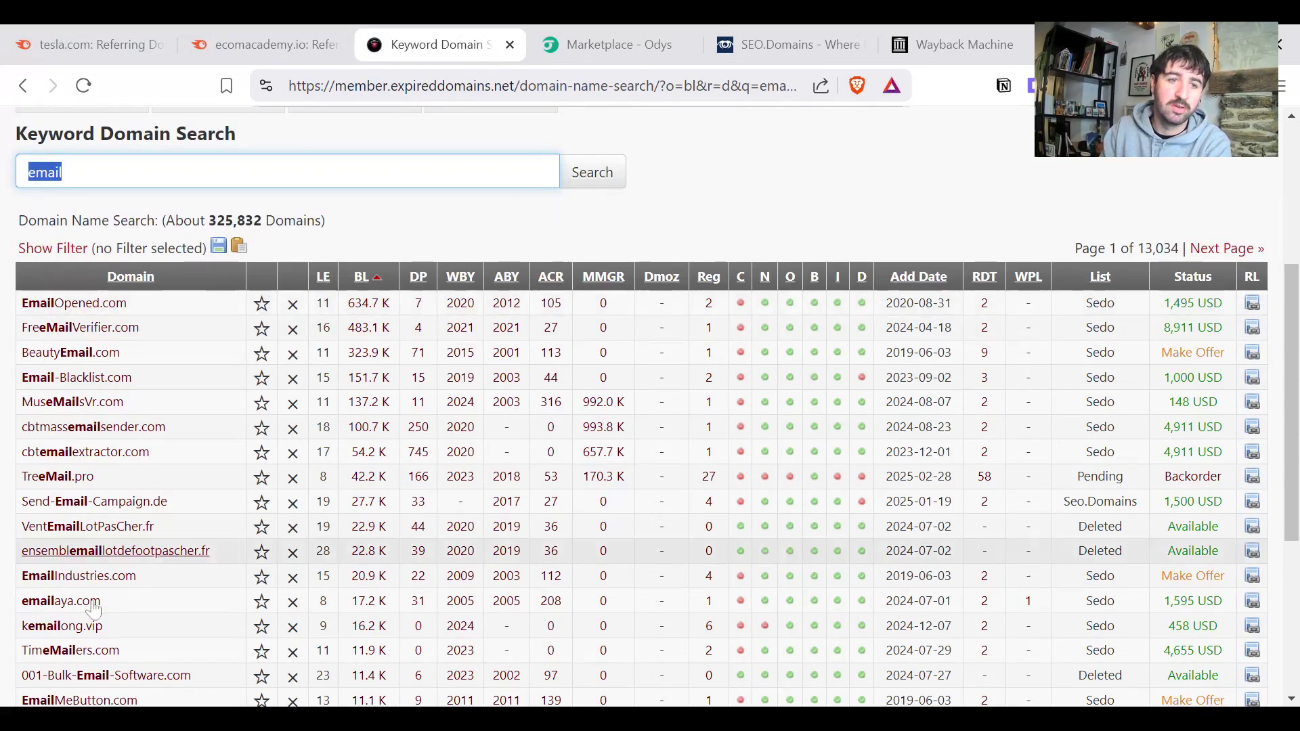
pyautogui.click(393, 178)
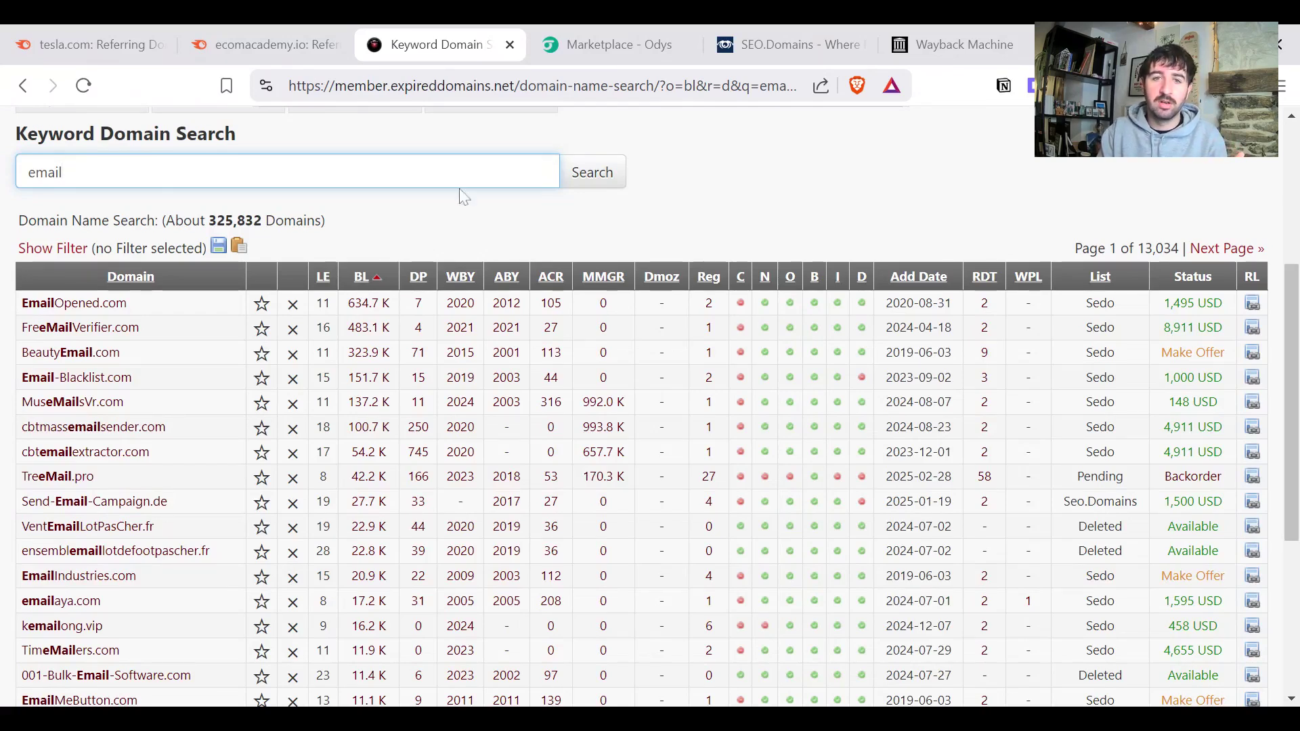
# - Sort the 'email' results by the WPL column, putting TreeMail.nl first with 46 Wikipedia links
pyautogui.click(1029, 277)
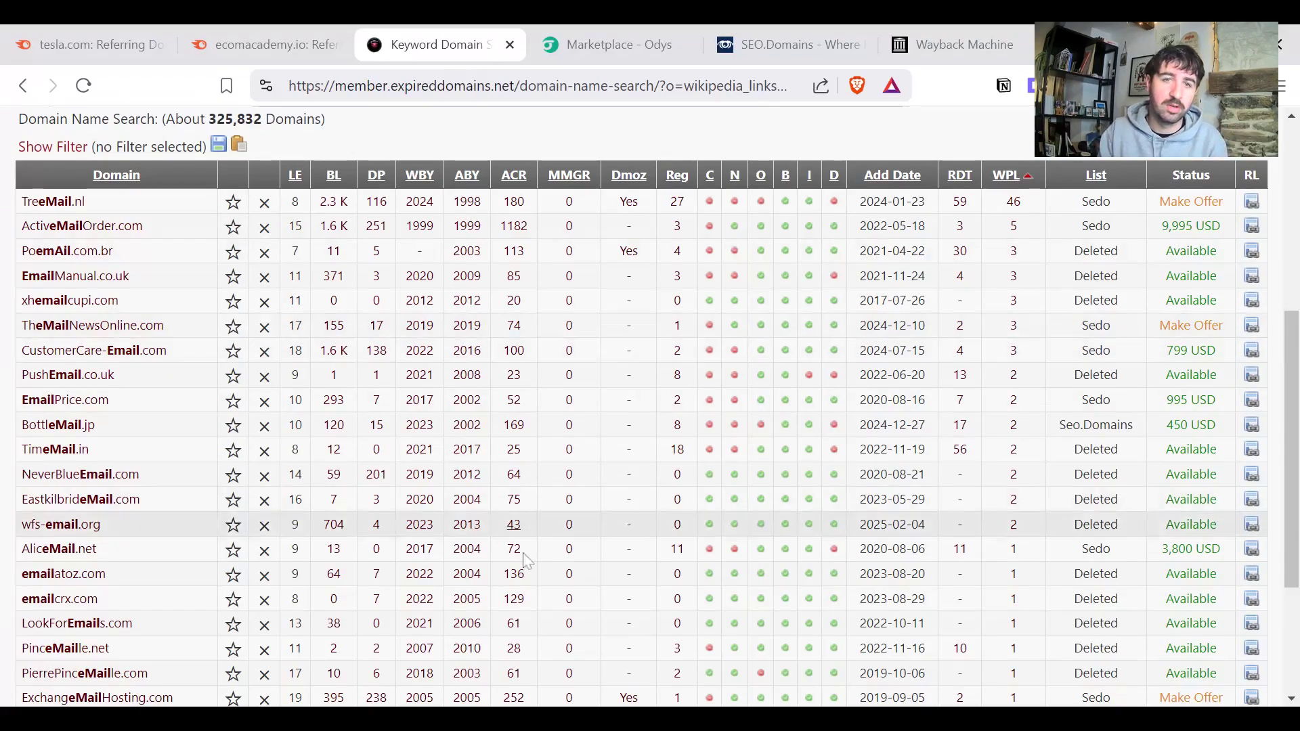
pyautogui.click(618, 45)
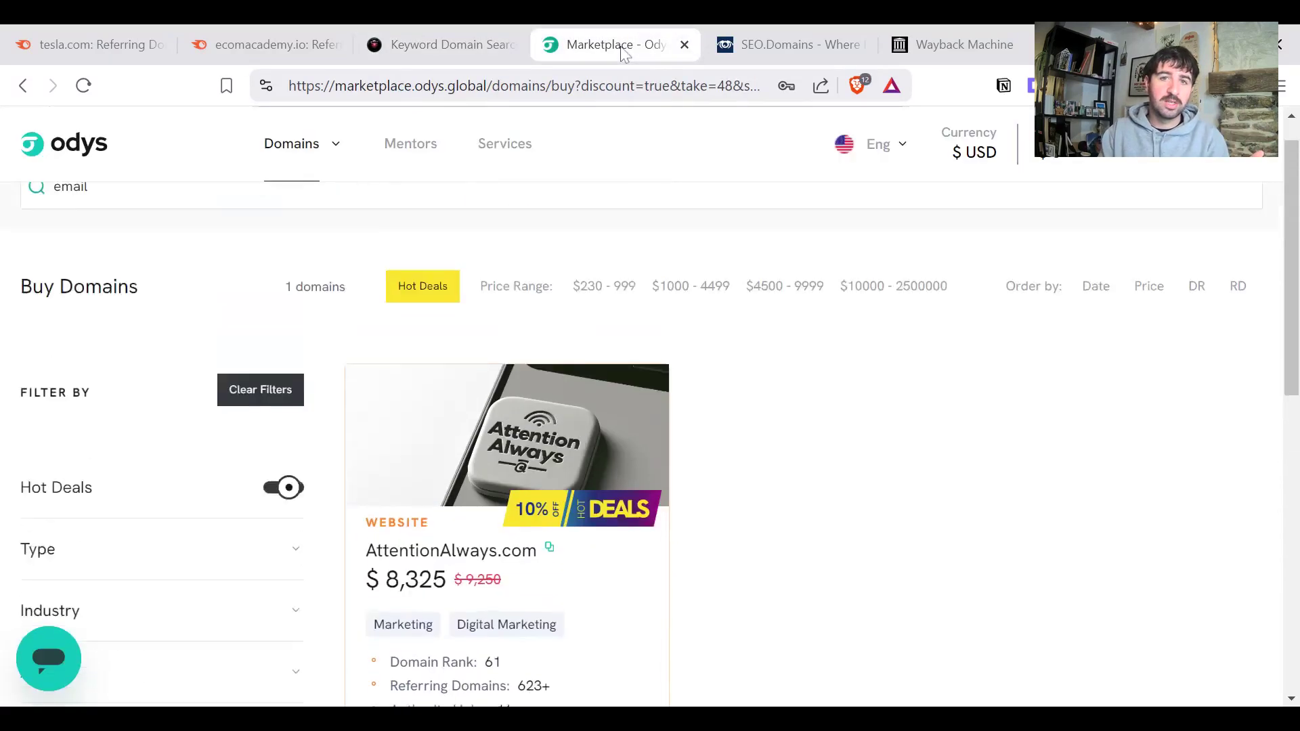
pyautogui.scroll(-7, 785, 404)
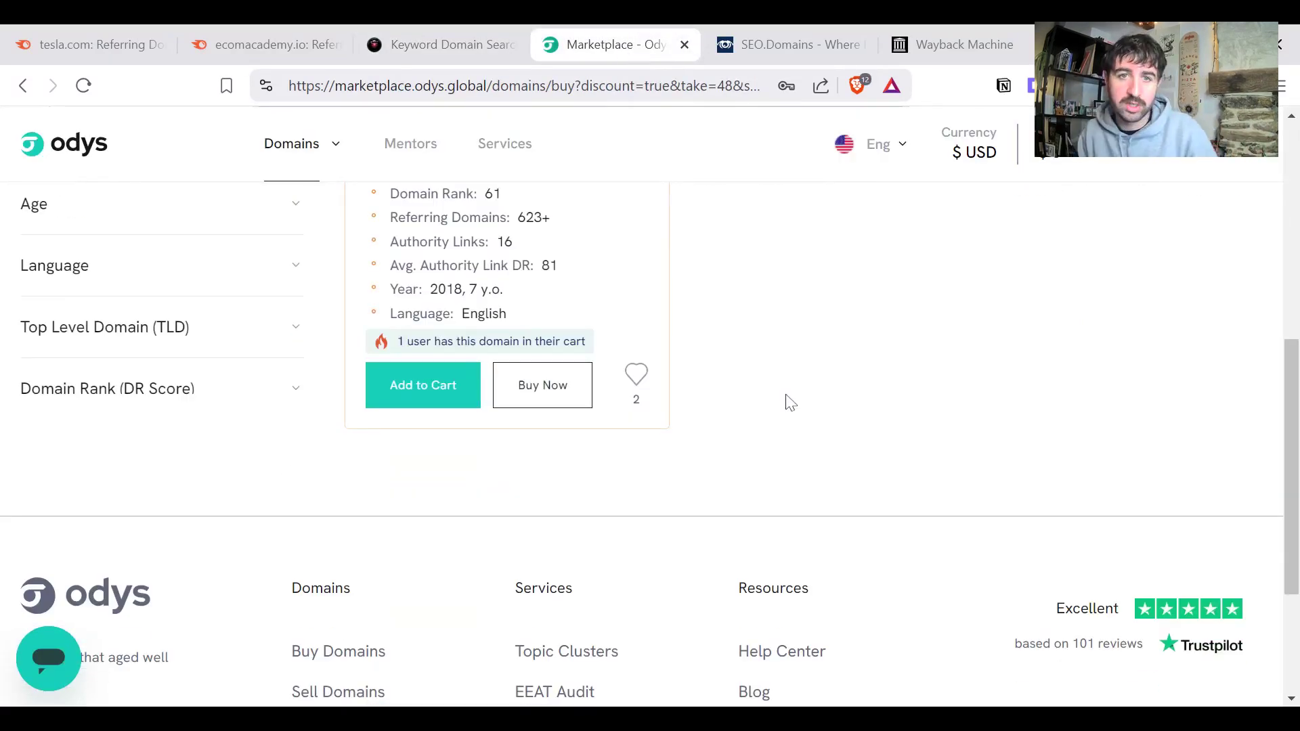
pyautogui.scroll(7, 791, 403)
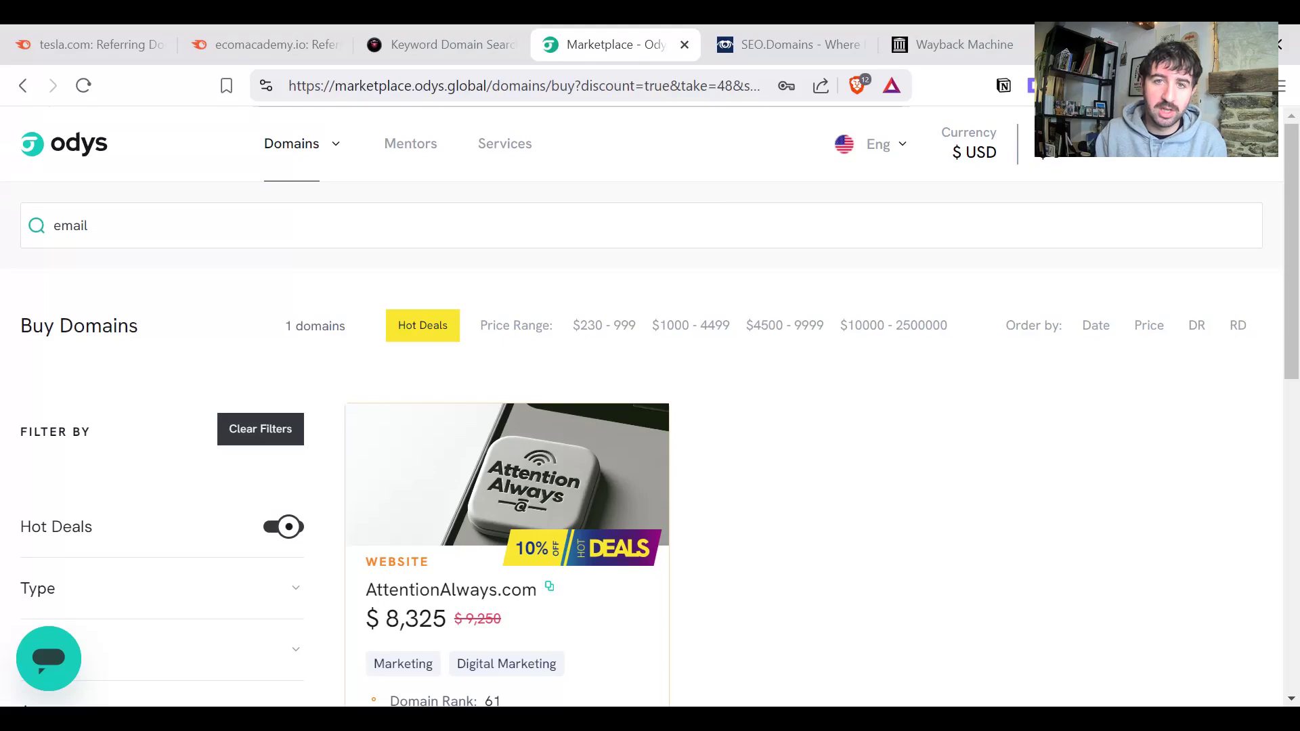
# - Browse the SEO.domains list to ecomacademy.io, priced $3500 with links from 422 domains
pyautogui.click(785, 47)
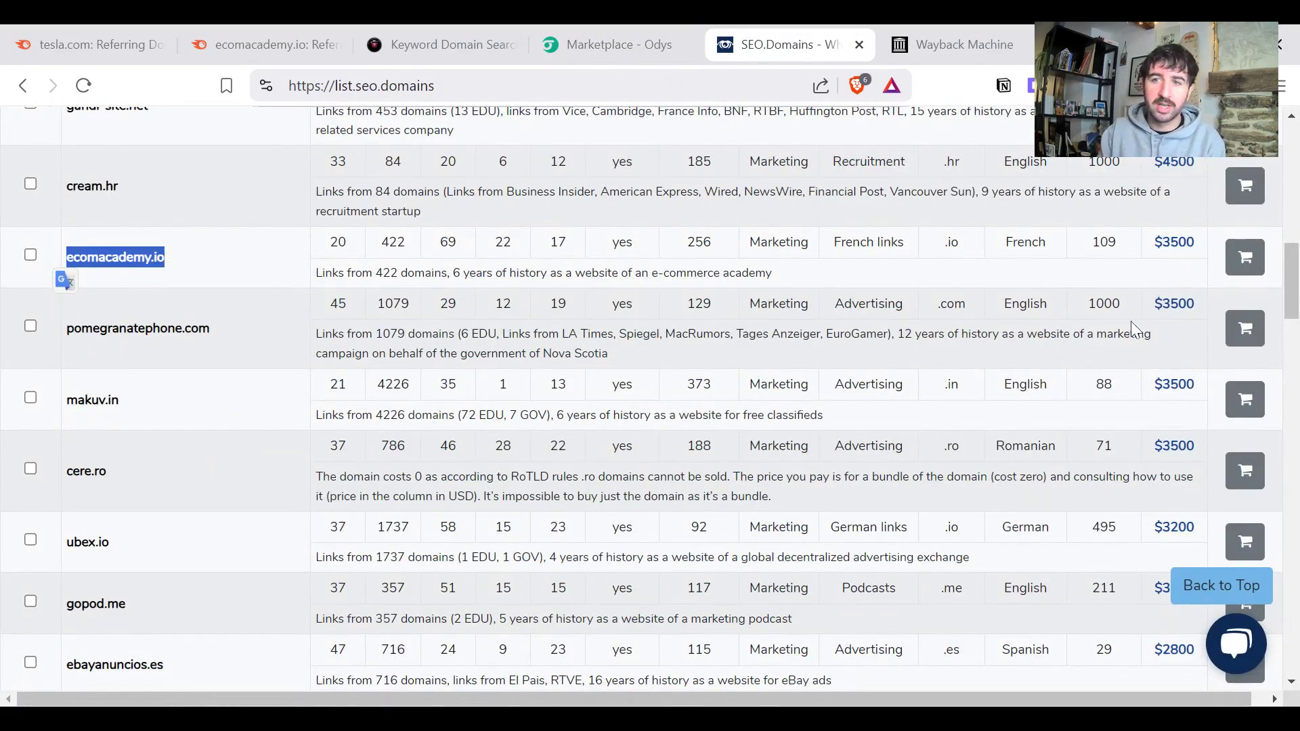
pyautogui.moveTo(1294, 308); pyautogui.dragTo(1295, 258)
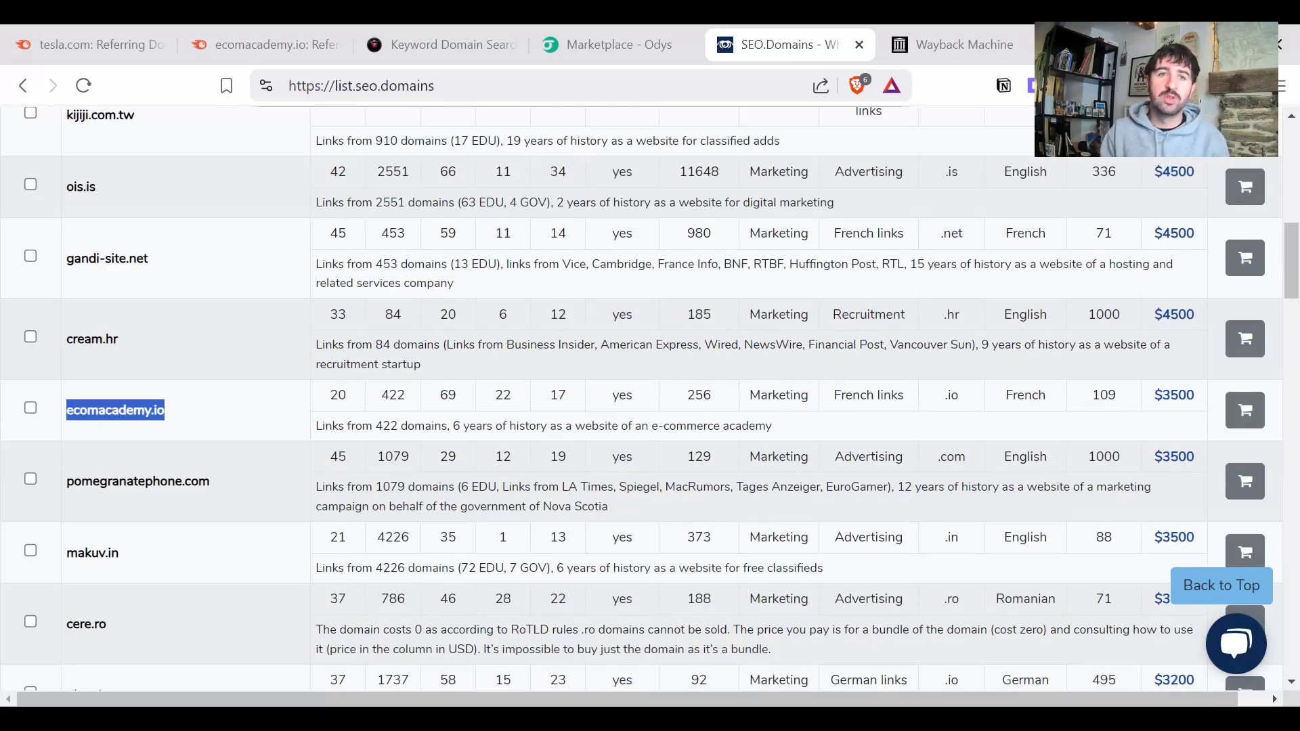
pyautogui.scroll(10, 825, 333)
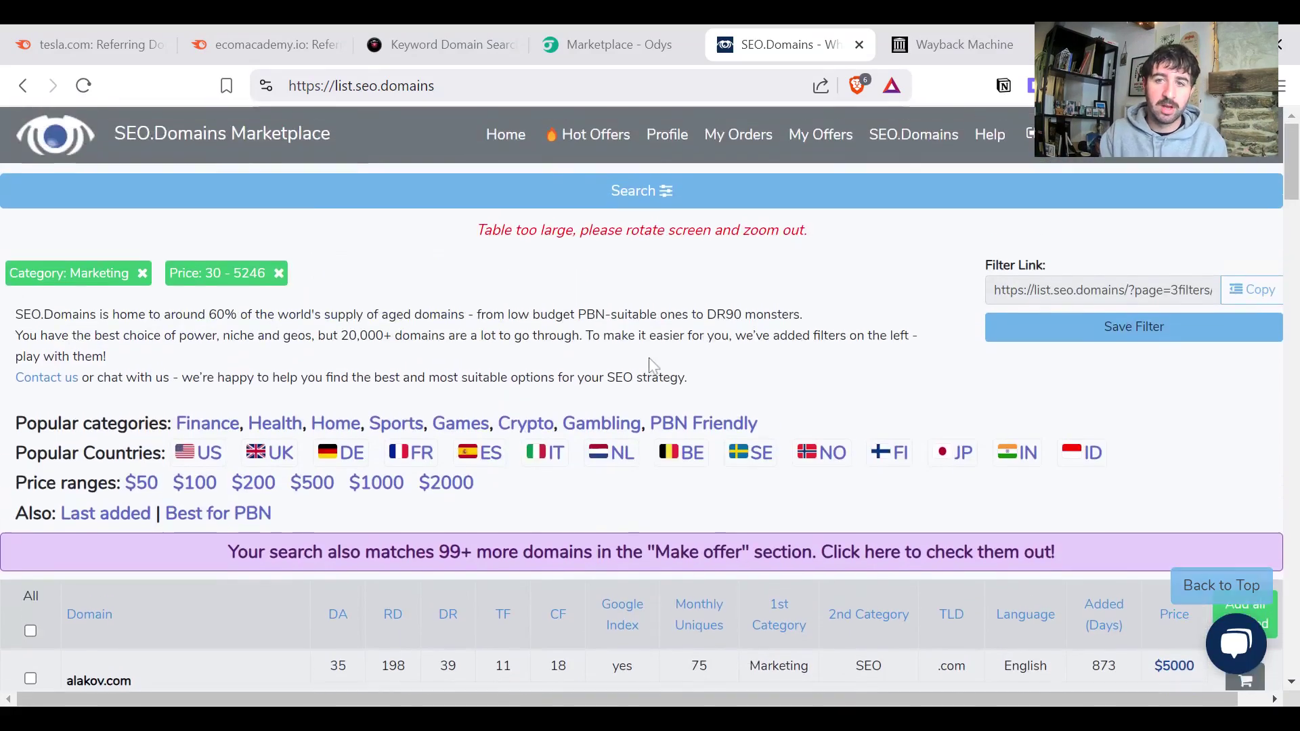
pyautogui.scroll(-7, 825, 334)
pyautogui.scroll(-5, 825, 333)
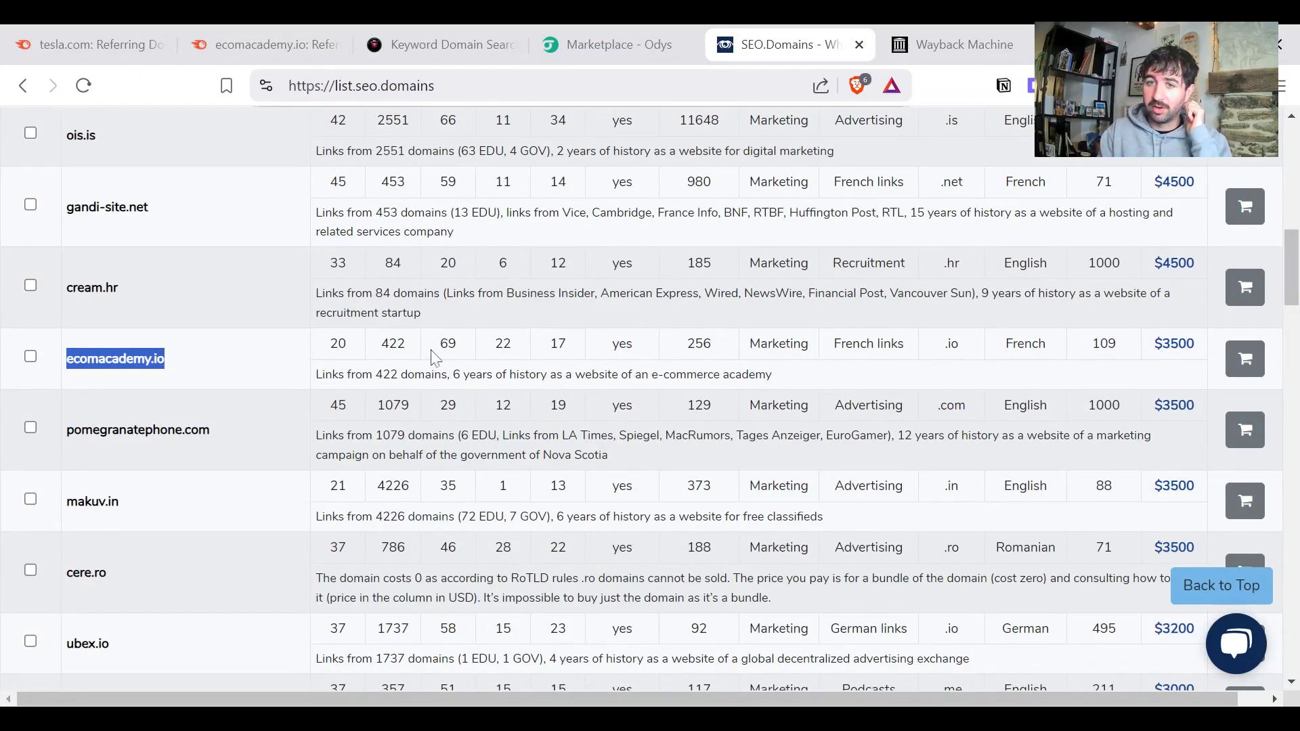
pyautogui.scroll(-3, 436, 355)
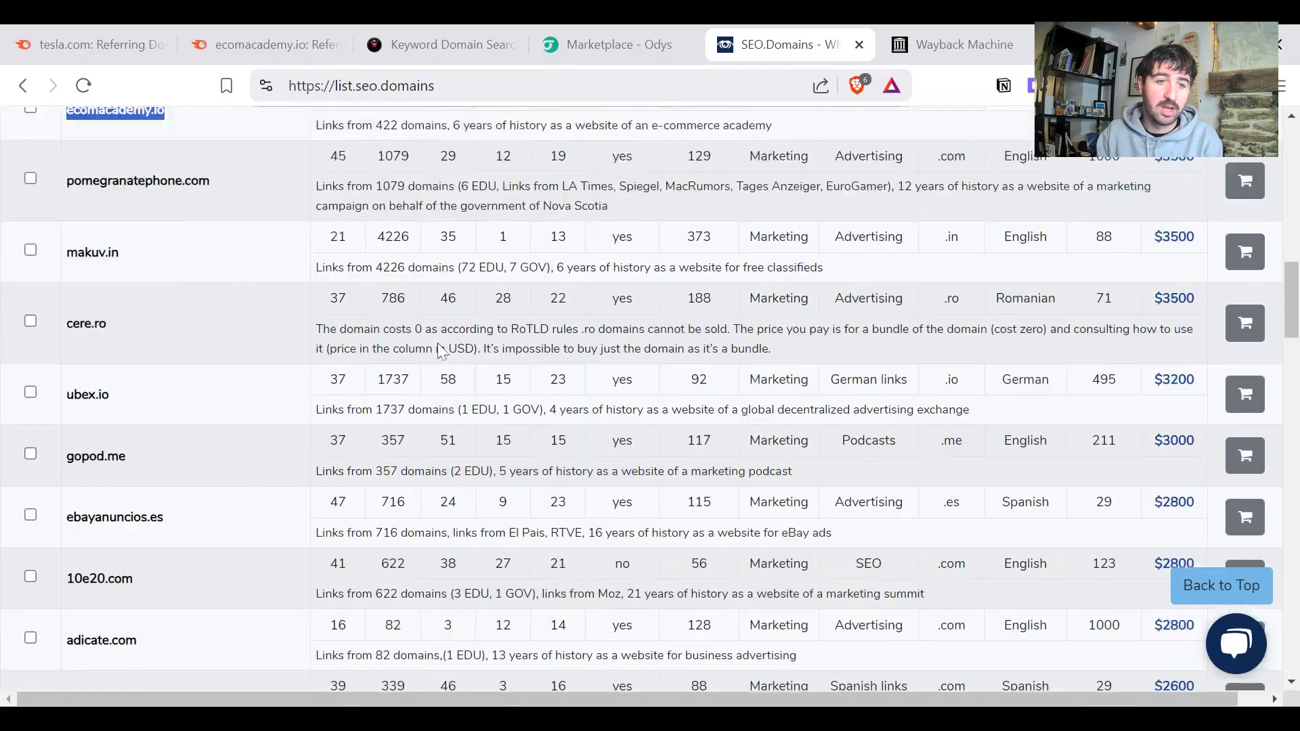
pyautogui.scroll(3, 255, 299)
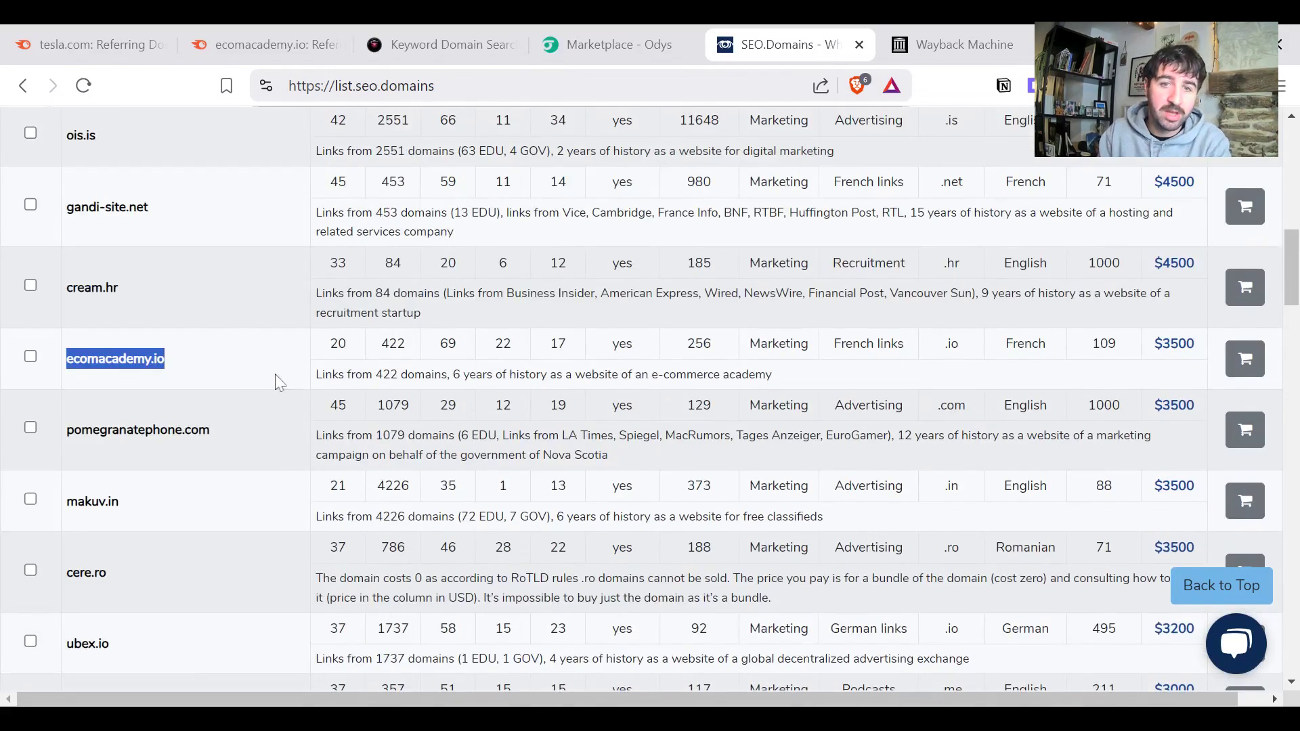
pyautogui.scroll(7, 304, 324)
pyautogui.scroll(-4, 305, 324)
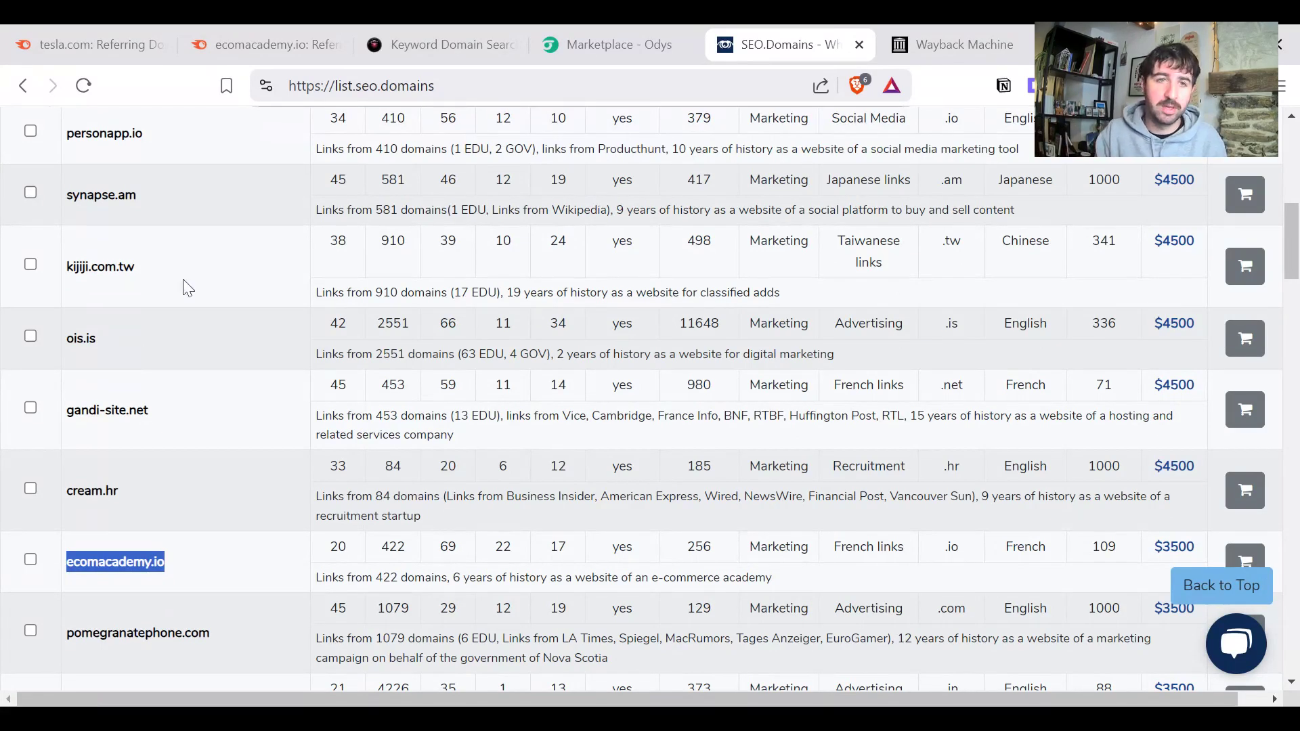
# - In ecomacademy.io's Semrush report, inspect builtwith.com's backlink, visiting and closing the linking BuiltWith page
pyautogui.click(260, 49)
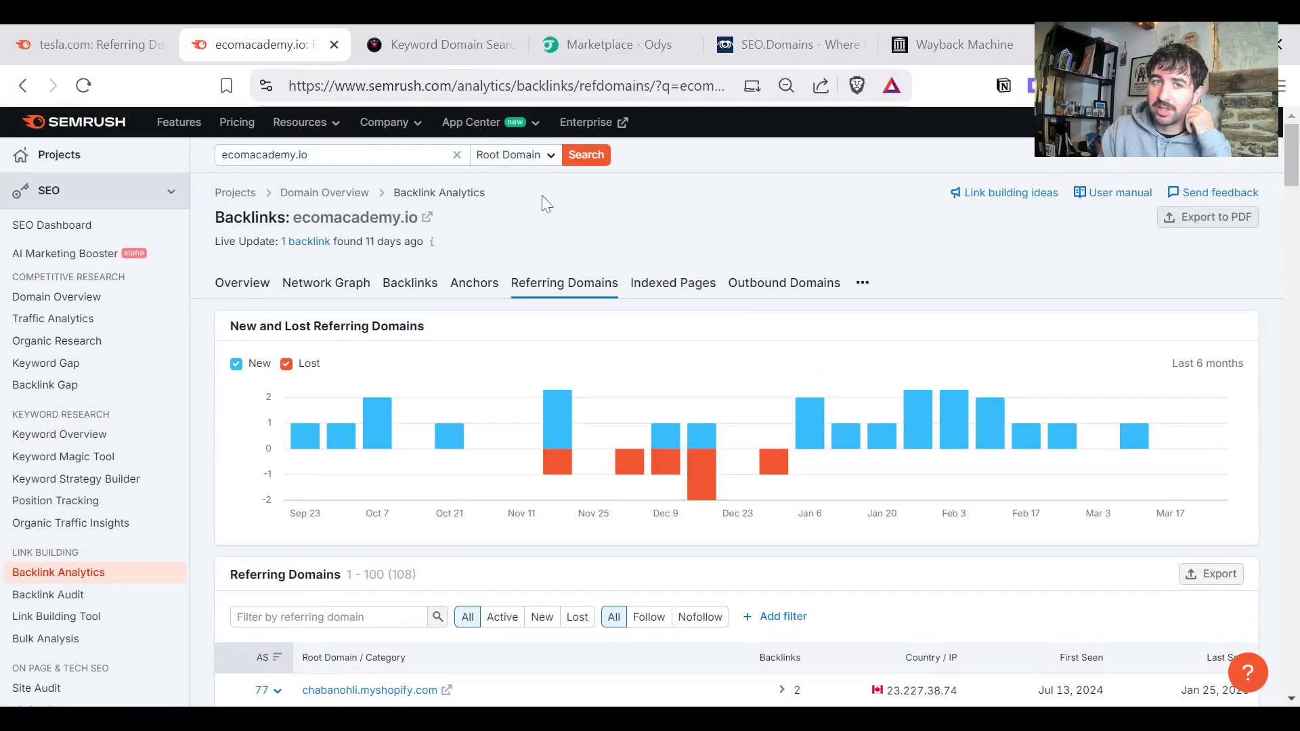
pyautogui.scroll(-3, 532, 237)
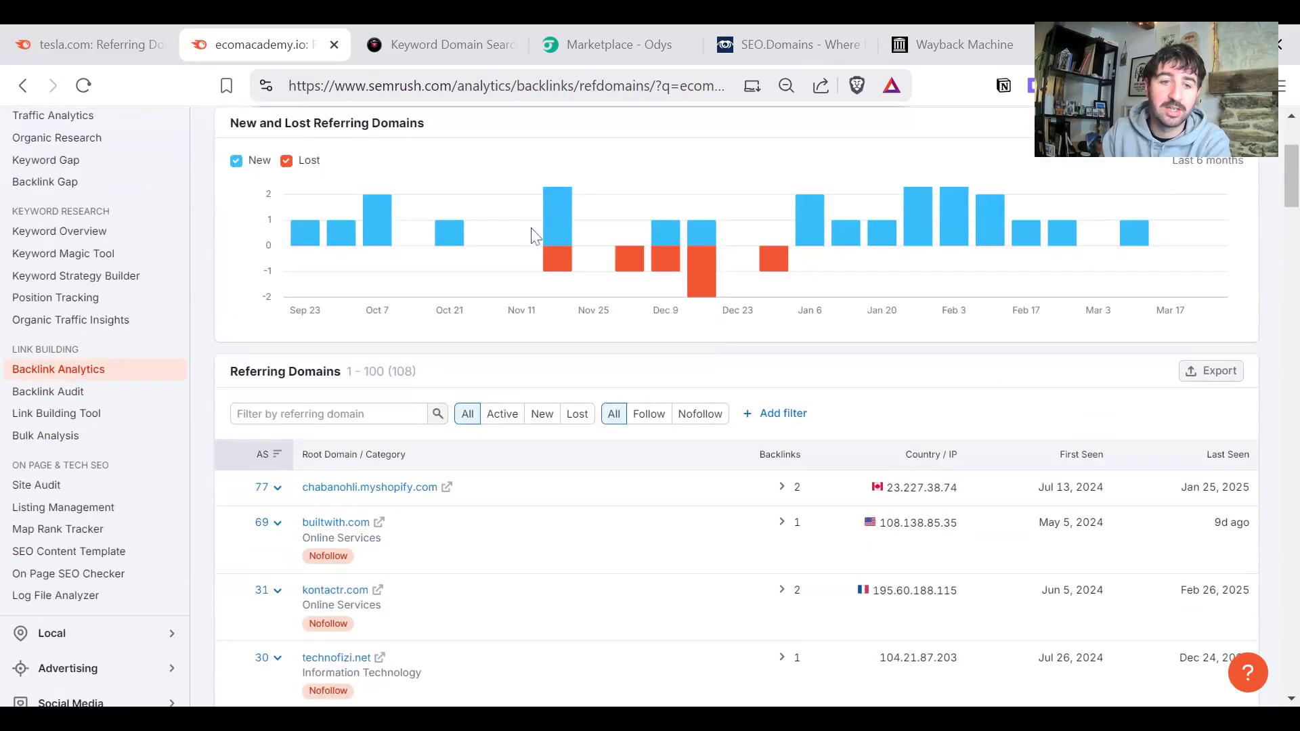
pyautogui.scroll(-3, 532, 236)
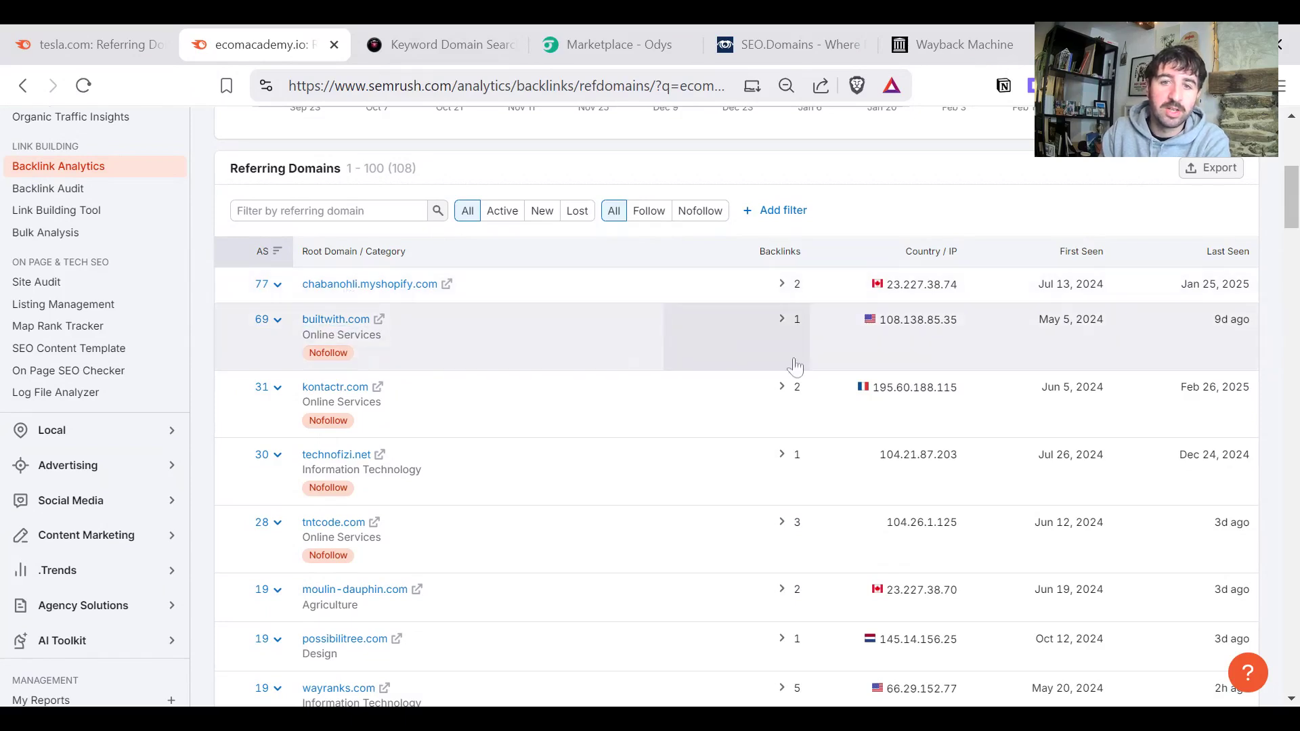
pyautogui.click(784, 322)
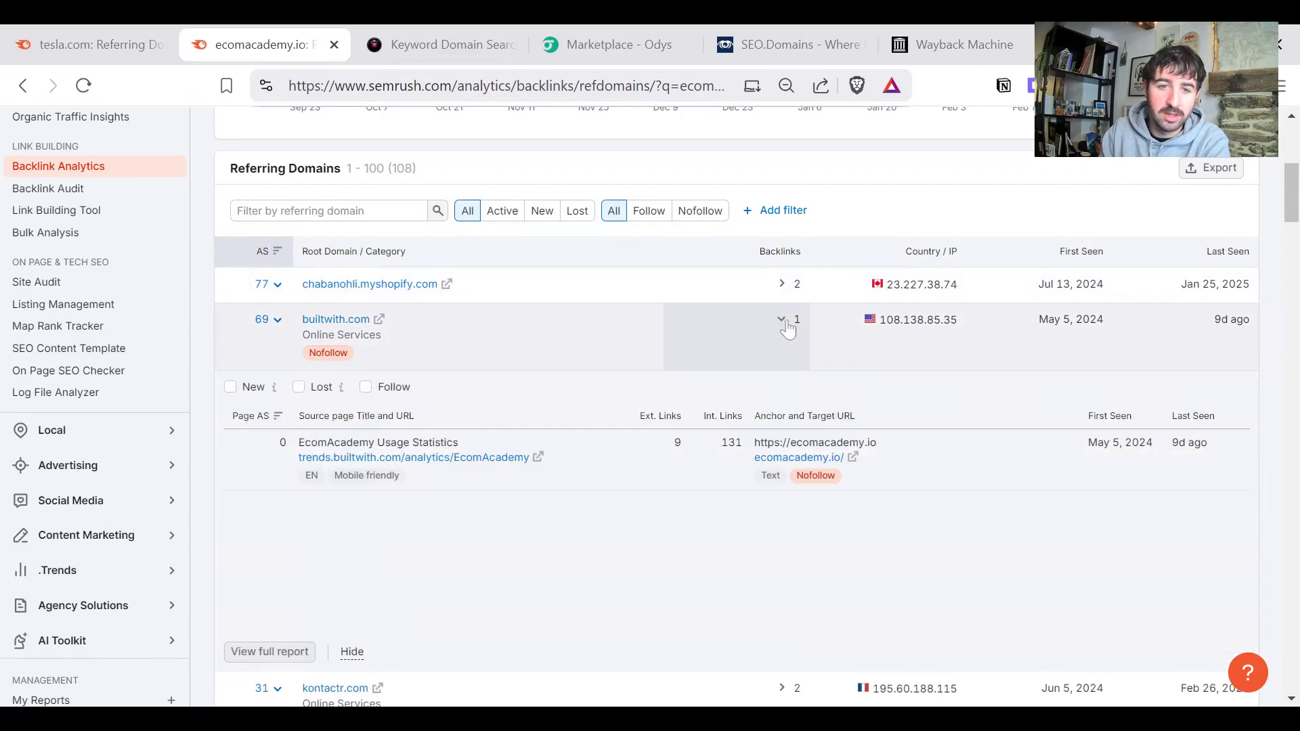
pyautogui.click(539, 457)
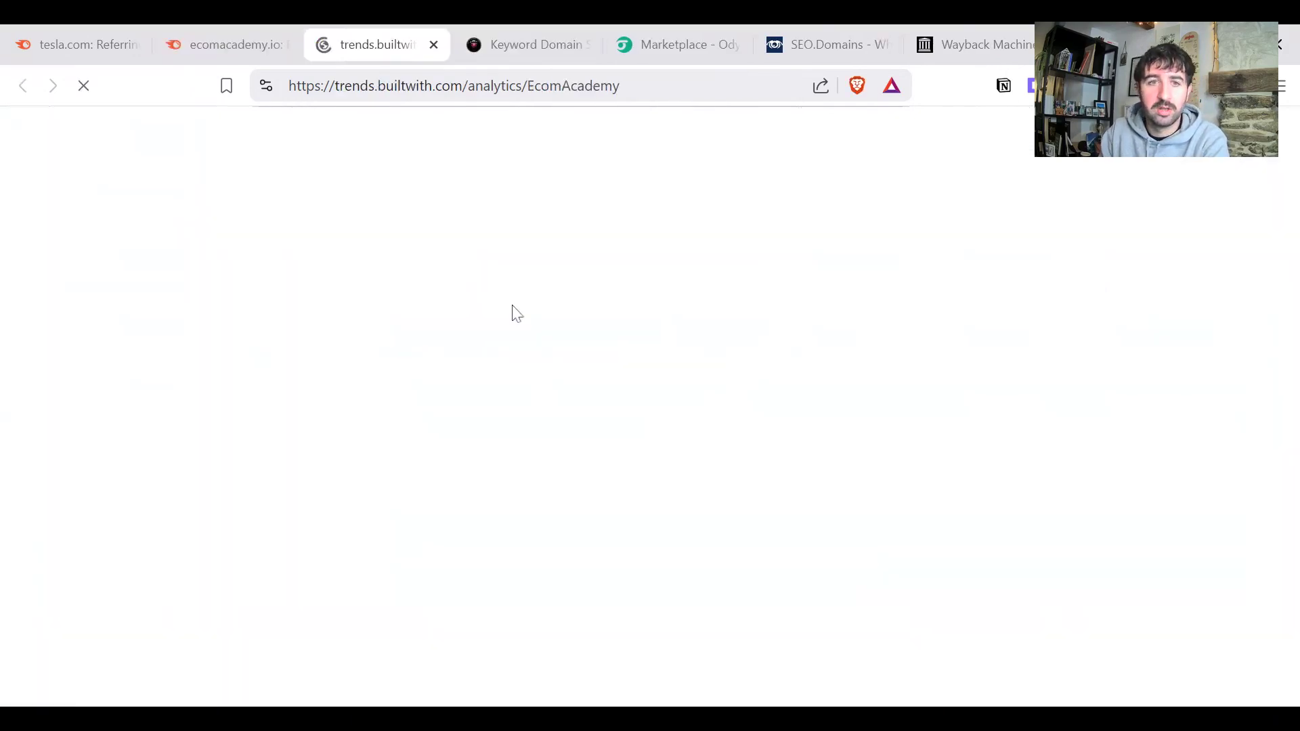
pyautogui.scroll(-5, 506, 391)
pyautogui.scroll(-3, 508, 386)
pyautogui.scroll(3, 508, 386)
pyautogui.click(433, 44)
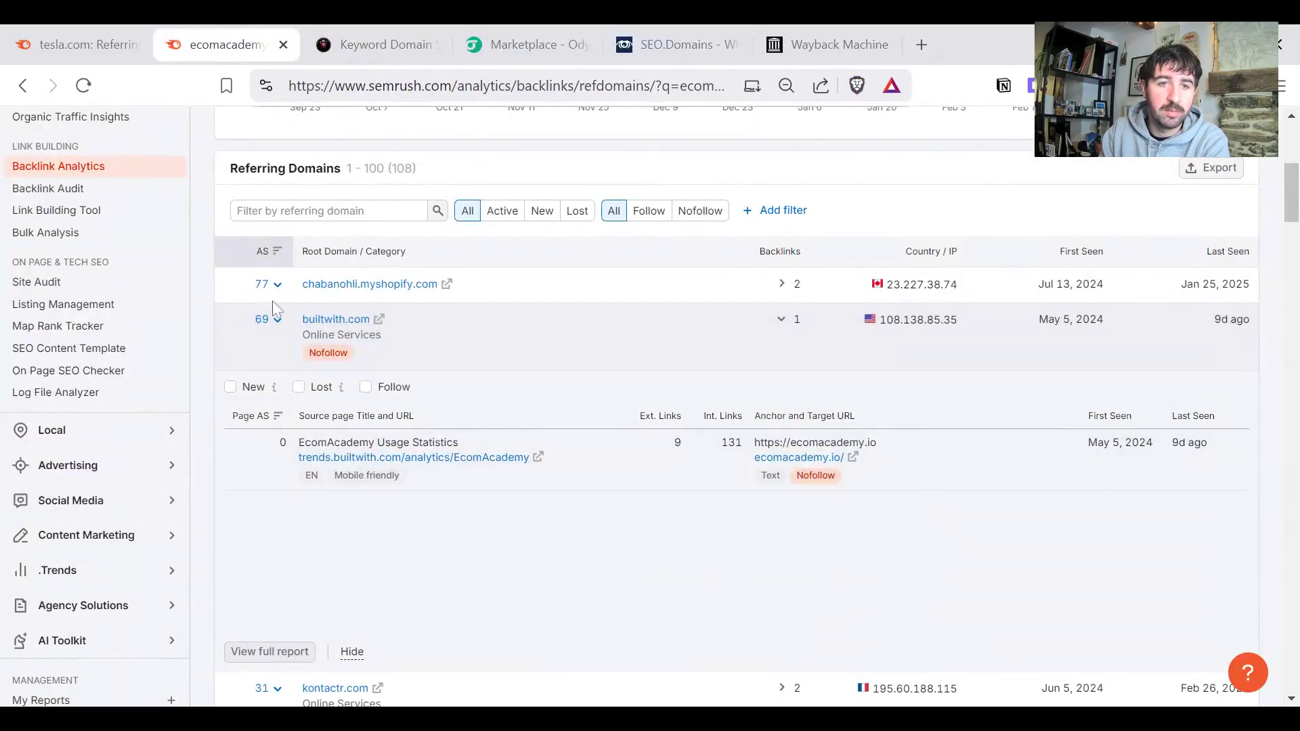
pyautogui.moveTo(285, 325)
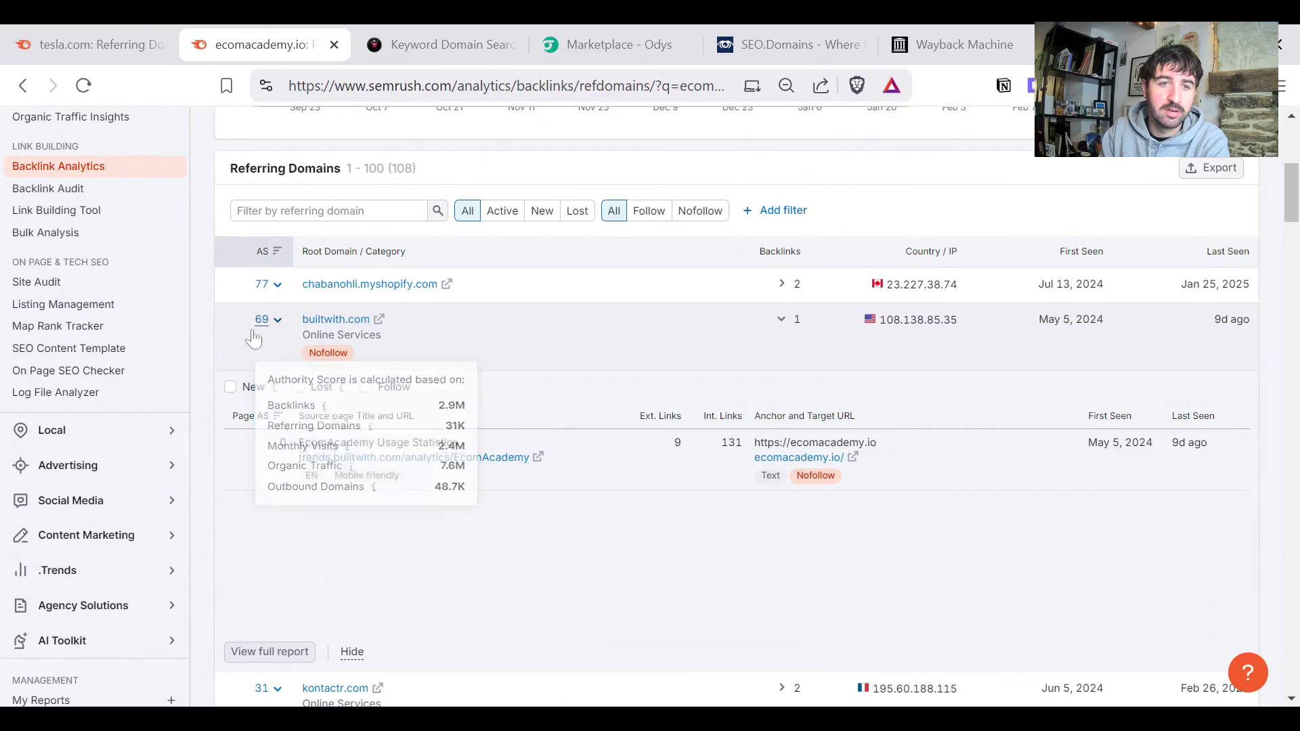
pyautogui.click(777, 351)
# - Expand and collapse essaymama.org's backlinks, then scroll back to the top of the 108-domain report
pyautogui.scroll(-2, 542, 352)
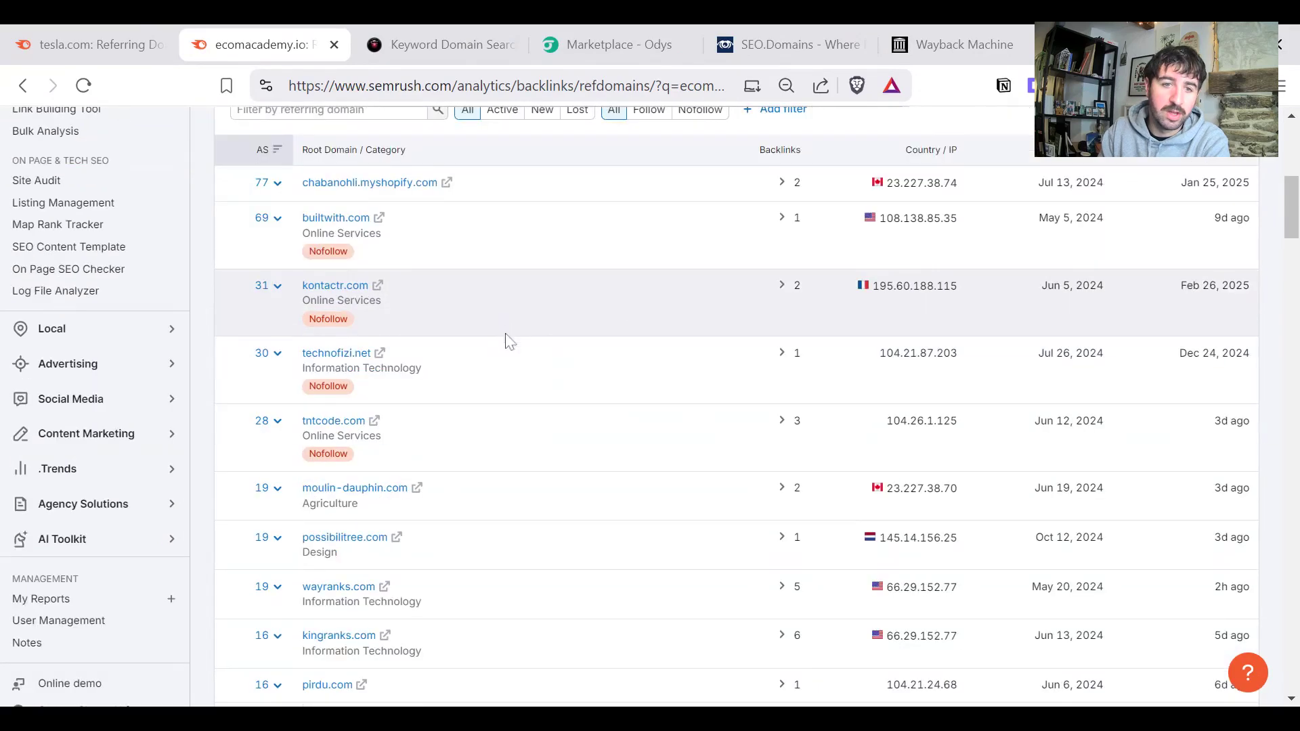
pyautogui.scroll(-2, 521, 498)
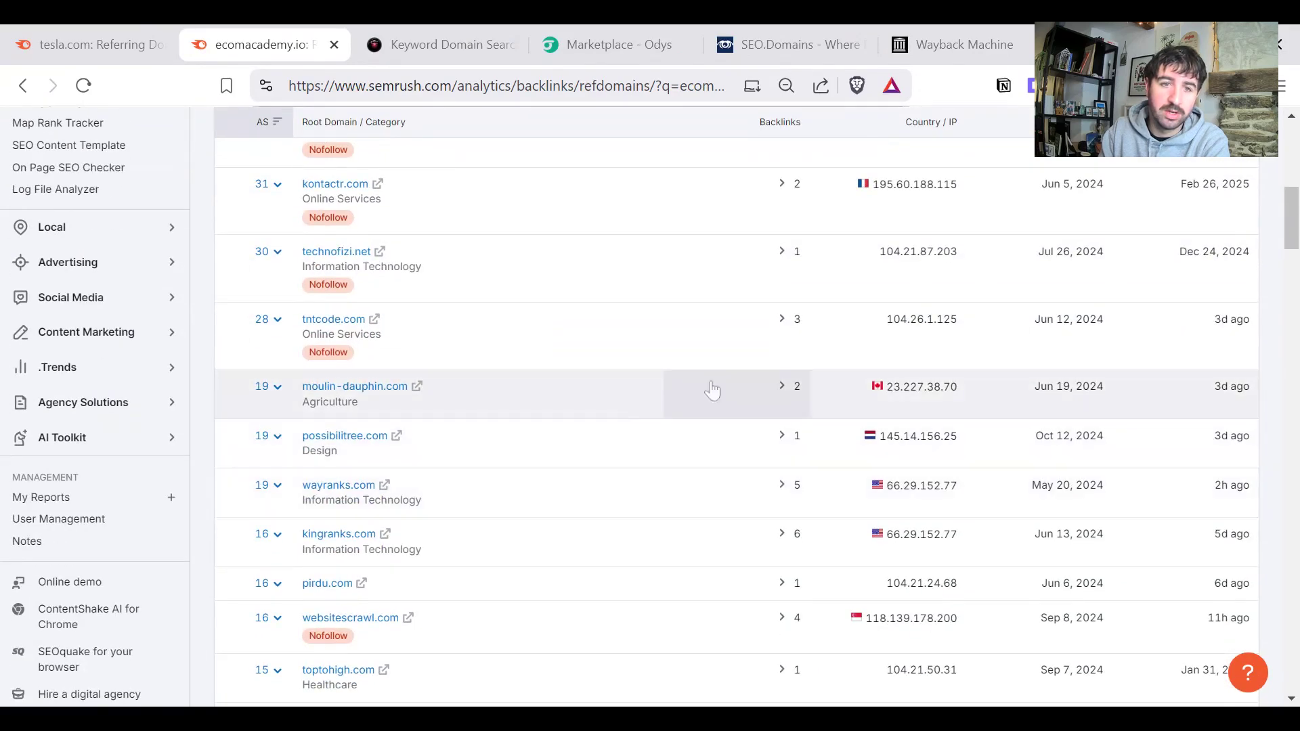
pyautogui.scroll(-5, 560, 415)
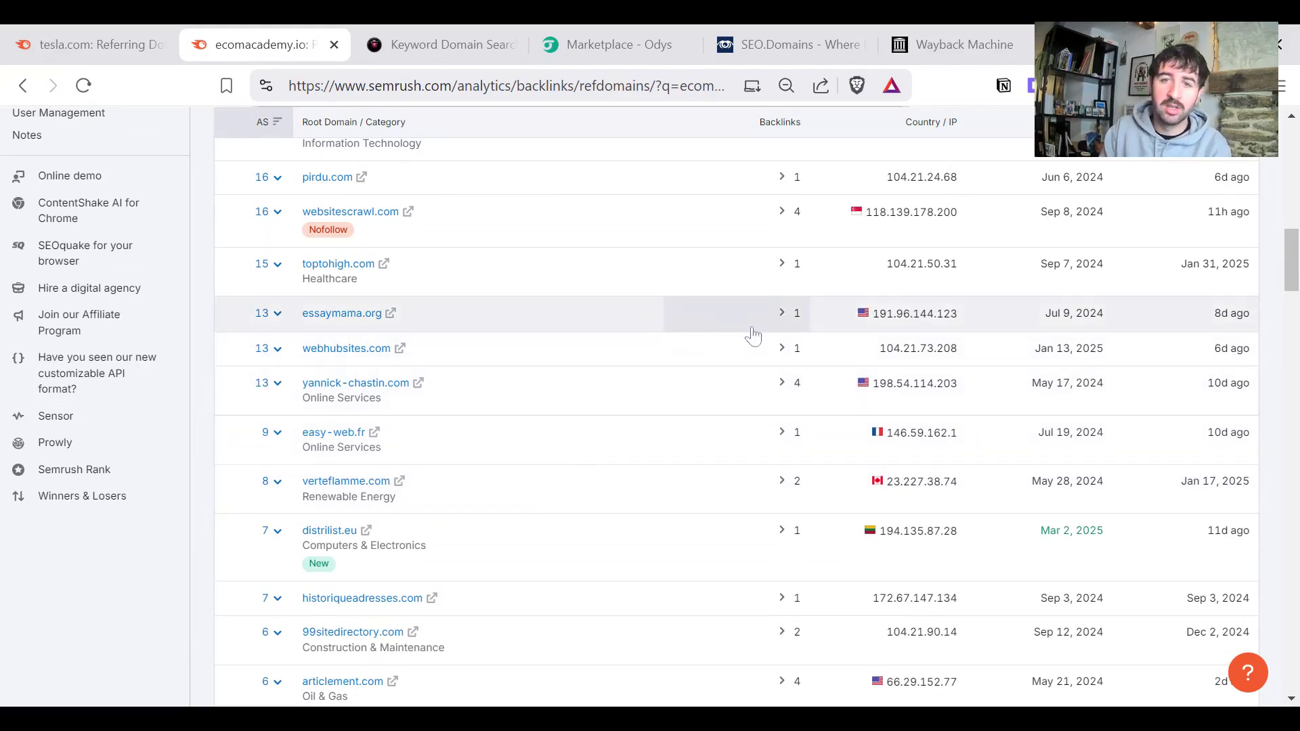
pyautogui.click(752, 332)
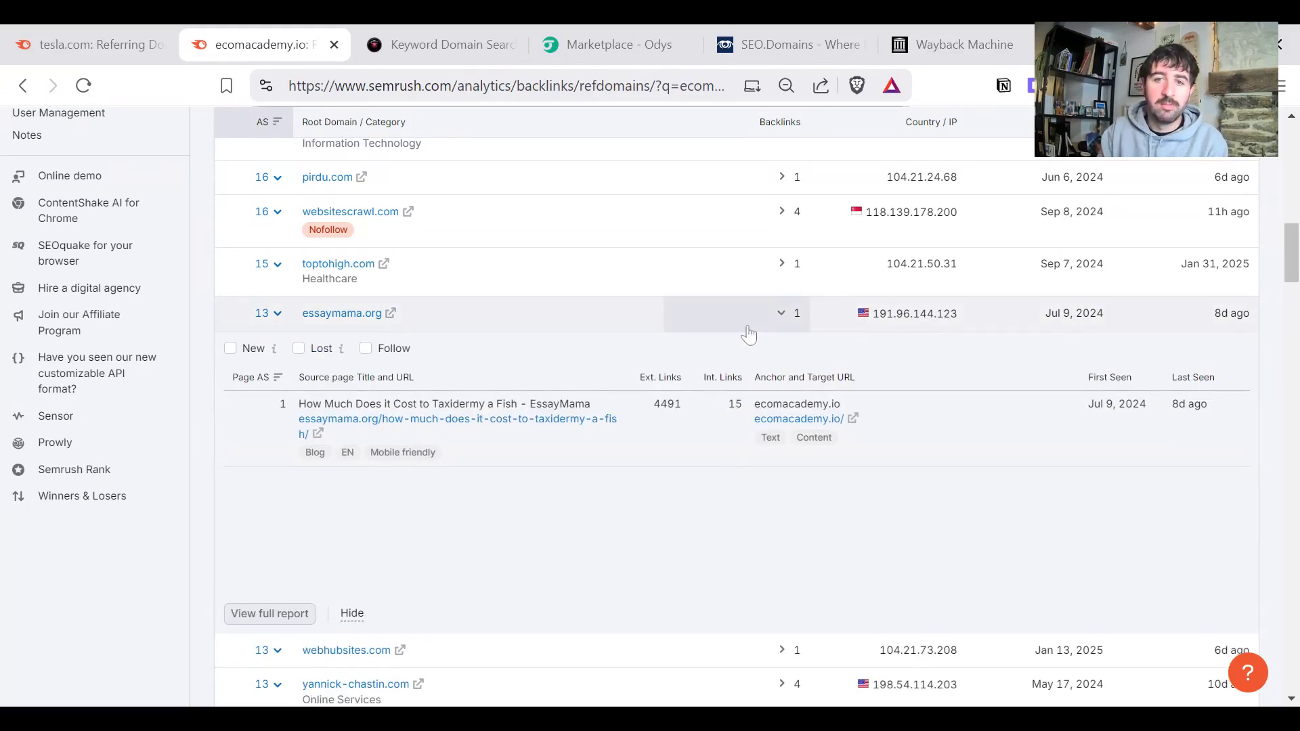
pyautogui.click(748, 332)
pyautogui.scroll(-10, 594, 437)
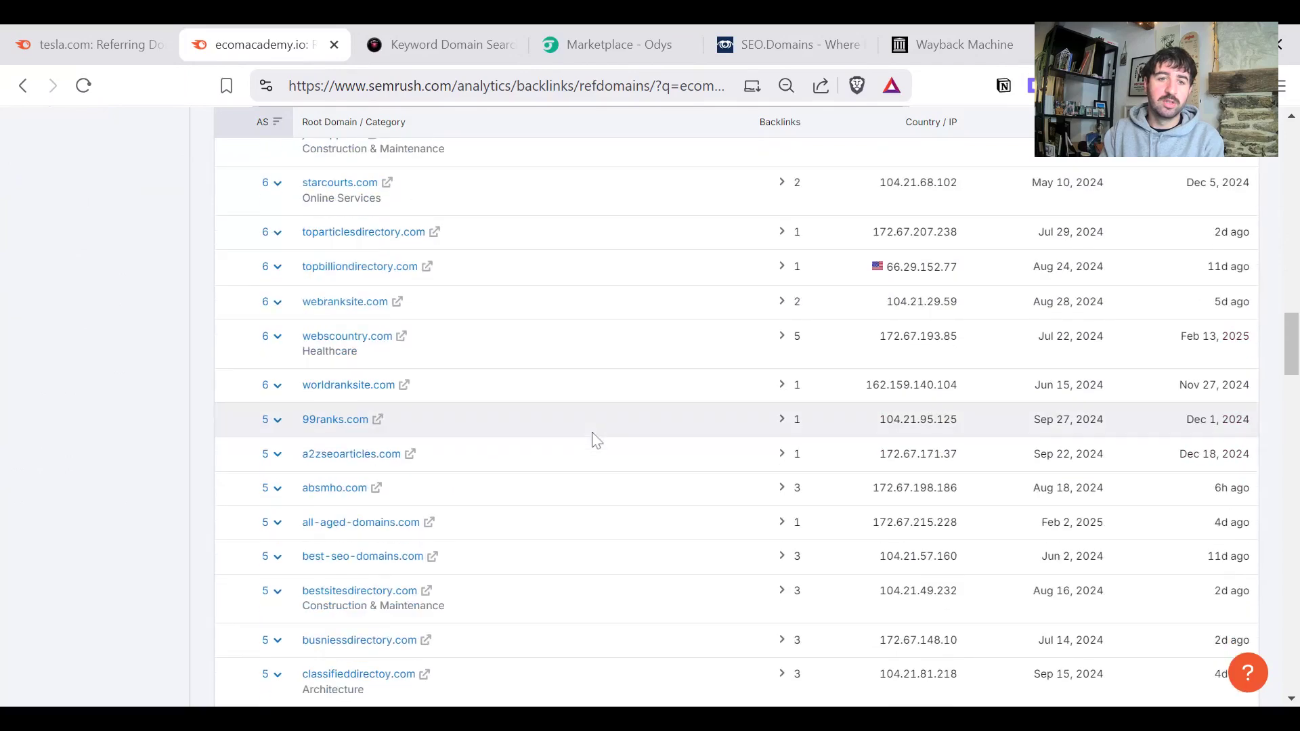
pyautogui.scroll(-15, 601, 440)
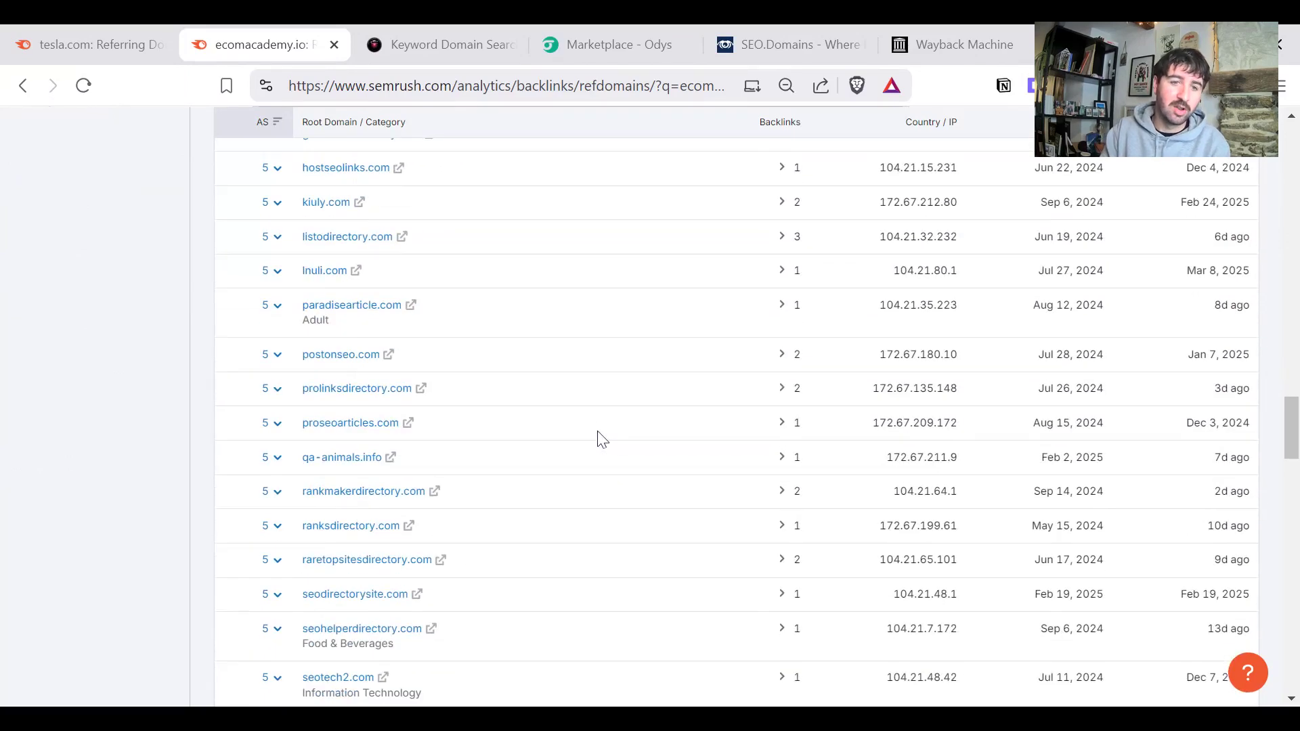
pyautogui.scroll(20, 598, 415)
pyautogui.scroll(20, 593, 406)
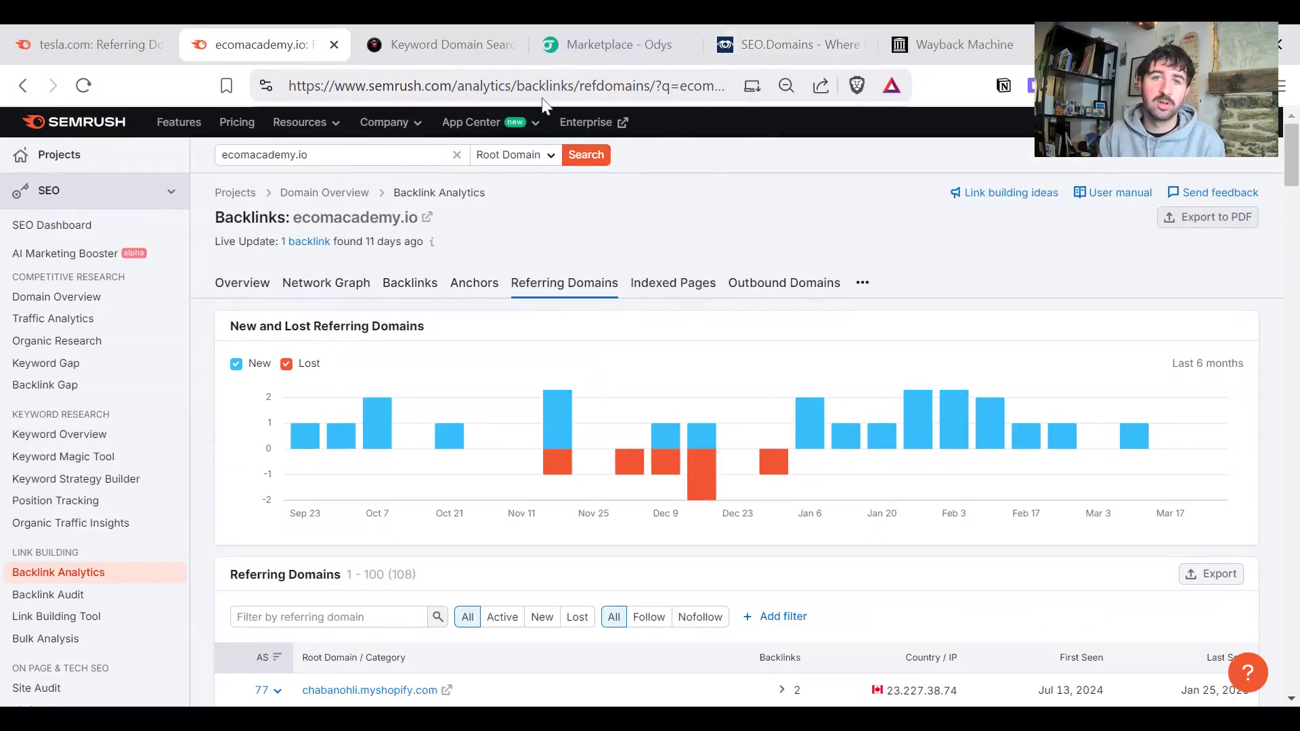
# - Copy the AttentionAlways.com domain name from the Odys marketplace listing and return to Semrush
pyautogui.click(782, 45)
pyautogui.scroll(-3, 450, 311)
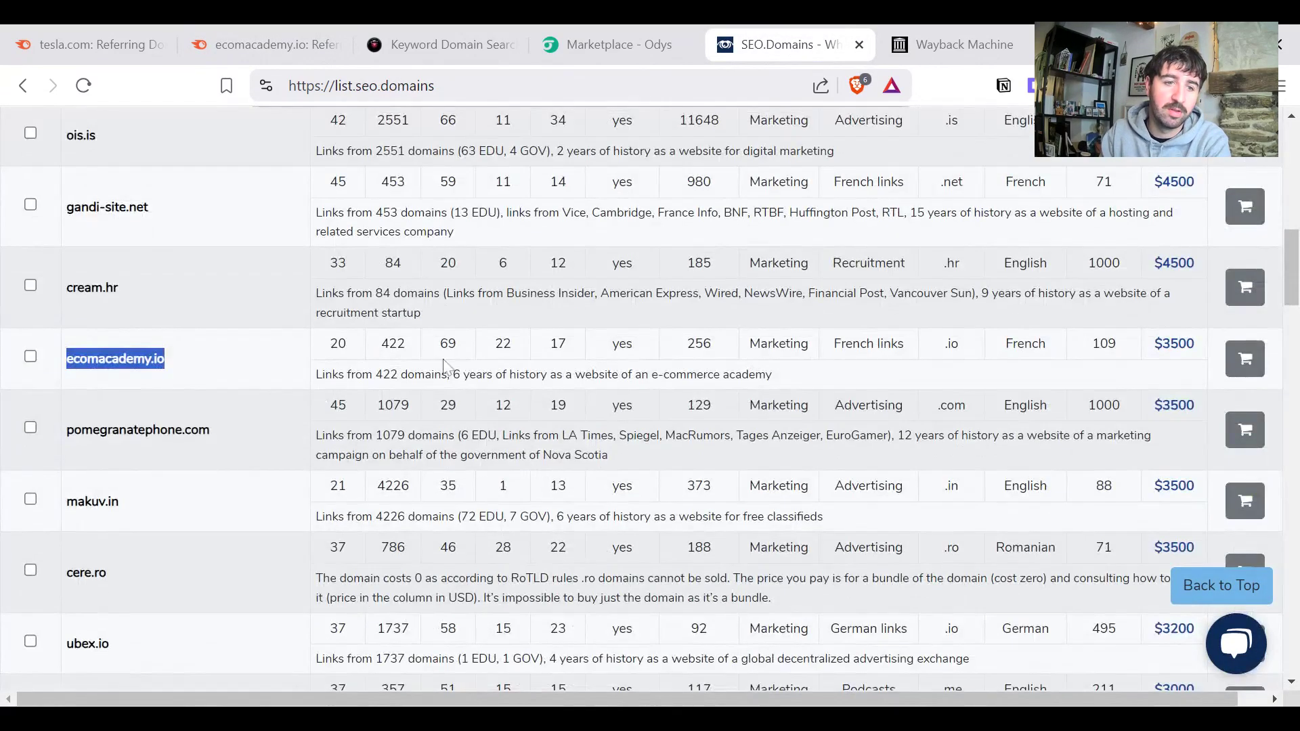
pyautogui.scroll(-3, 447, 361)
pyautogui.click(618, 33)
pyautogui.scroll(-4, 779, 255)
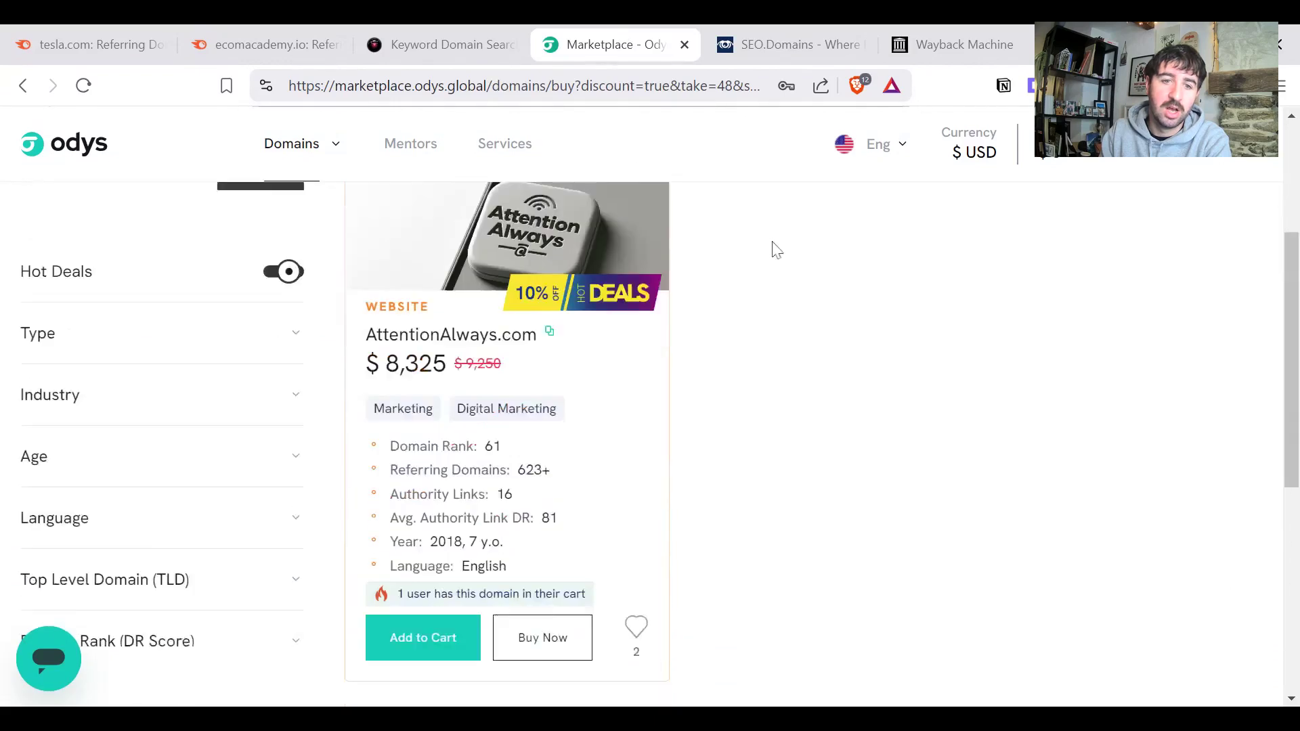
pyautogui.click(550, 283)
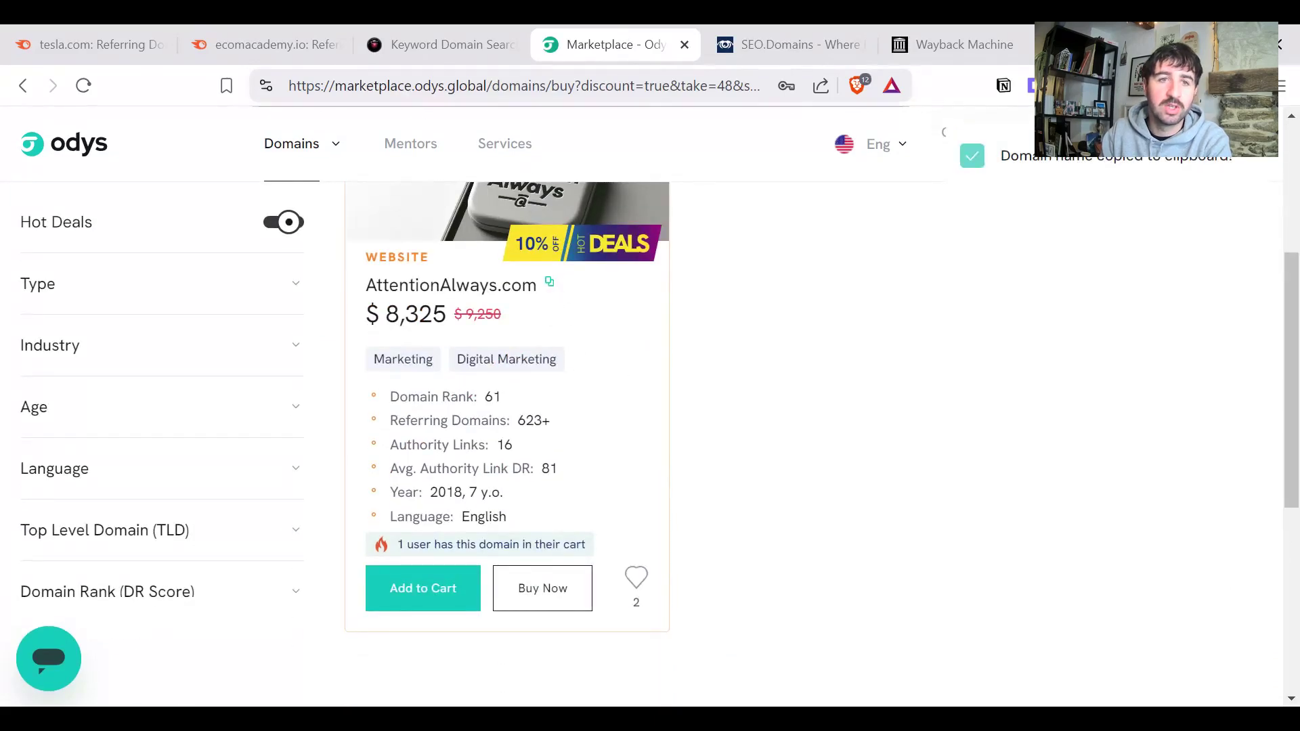
pyautogui.scroll(5, 393, 285)
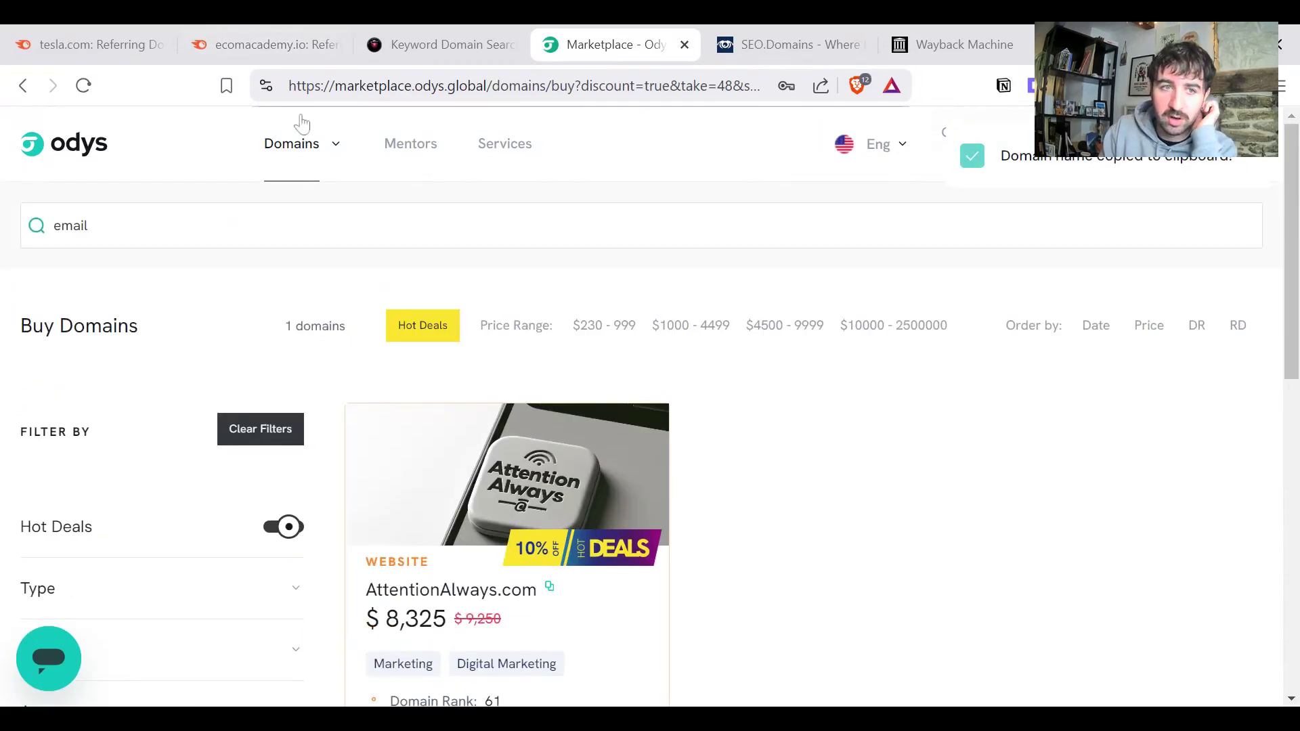
pyautogui.click(271, 44)
# - Run Semrush's backlink analysis for attentionalways.com and sort its referring domains by Authority Score
pyautogui.doubleClick(303, 154)
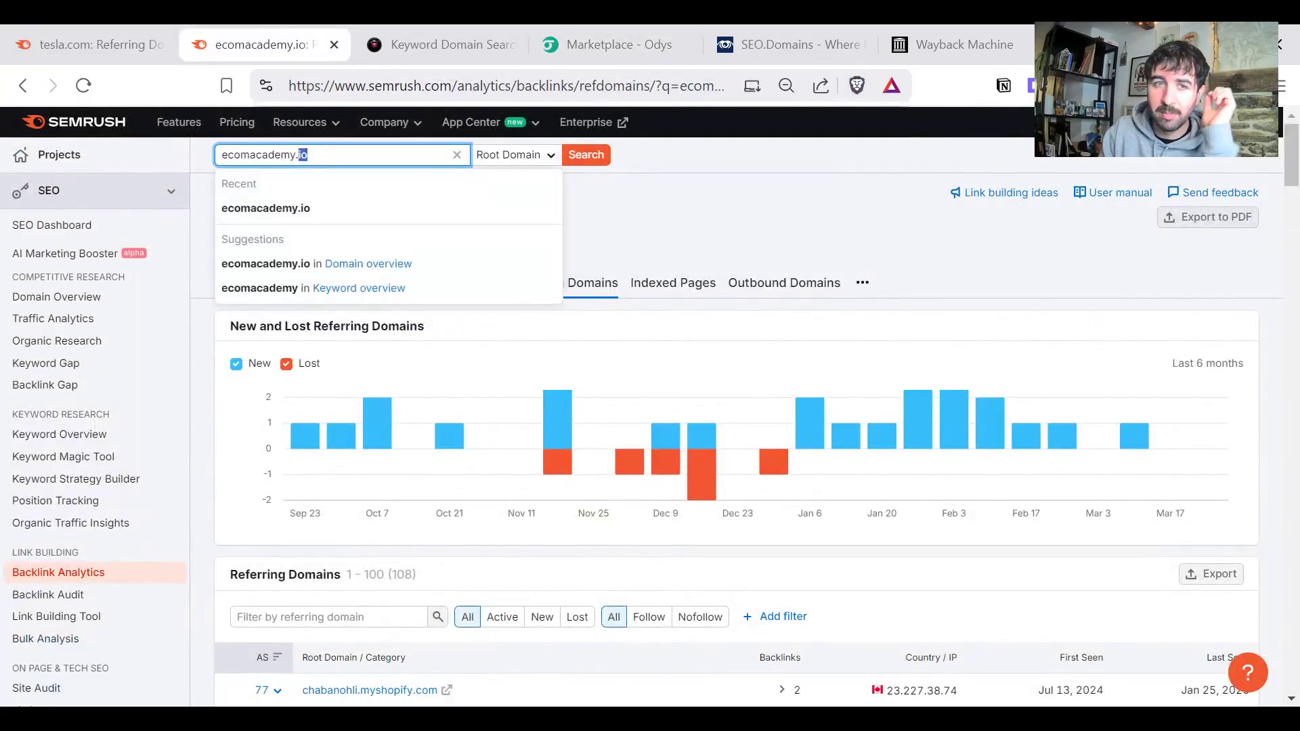
pyautogui.hotkey('ctrl', 'a')
pyautogui.hotkey('ctrl', 'v')
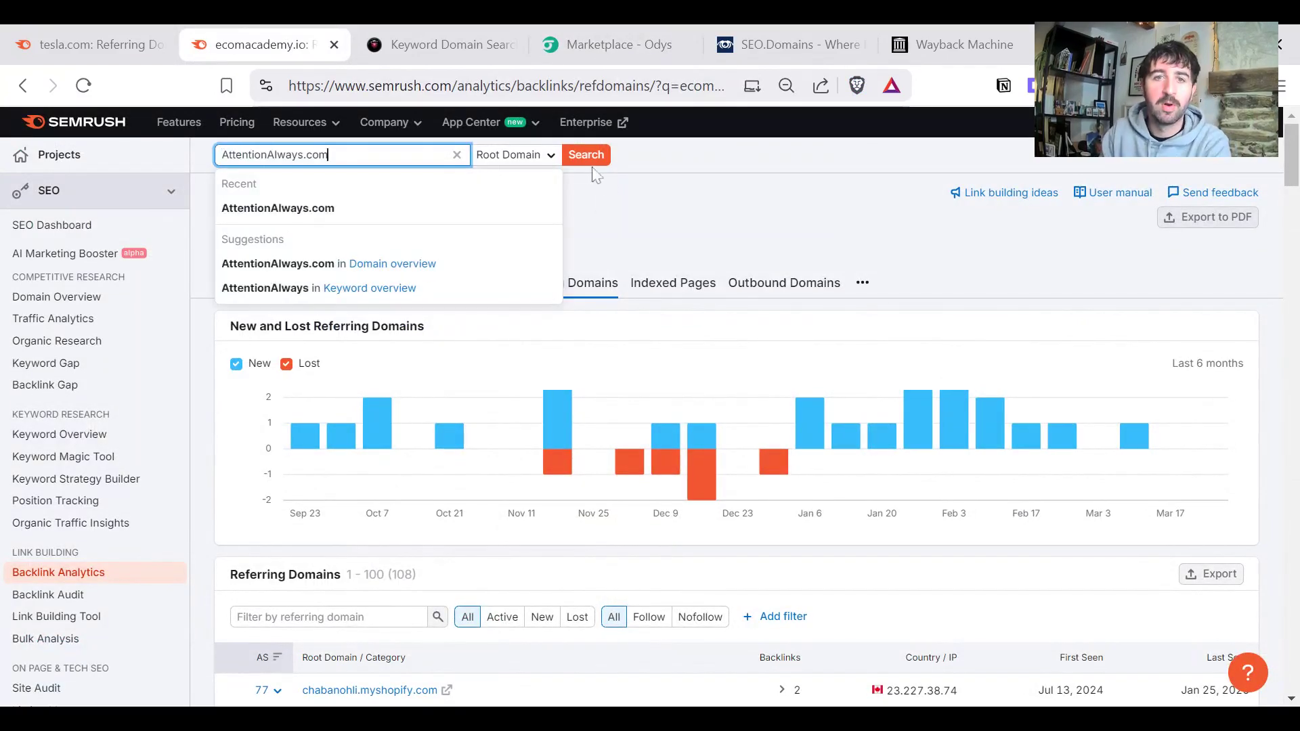
pyautogui.click(586, 160)
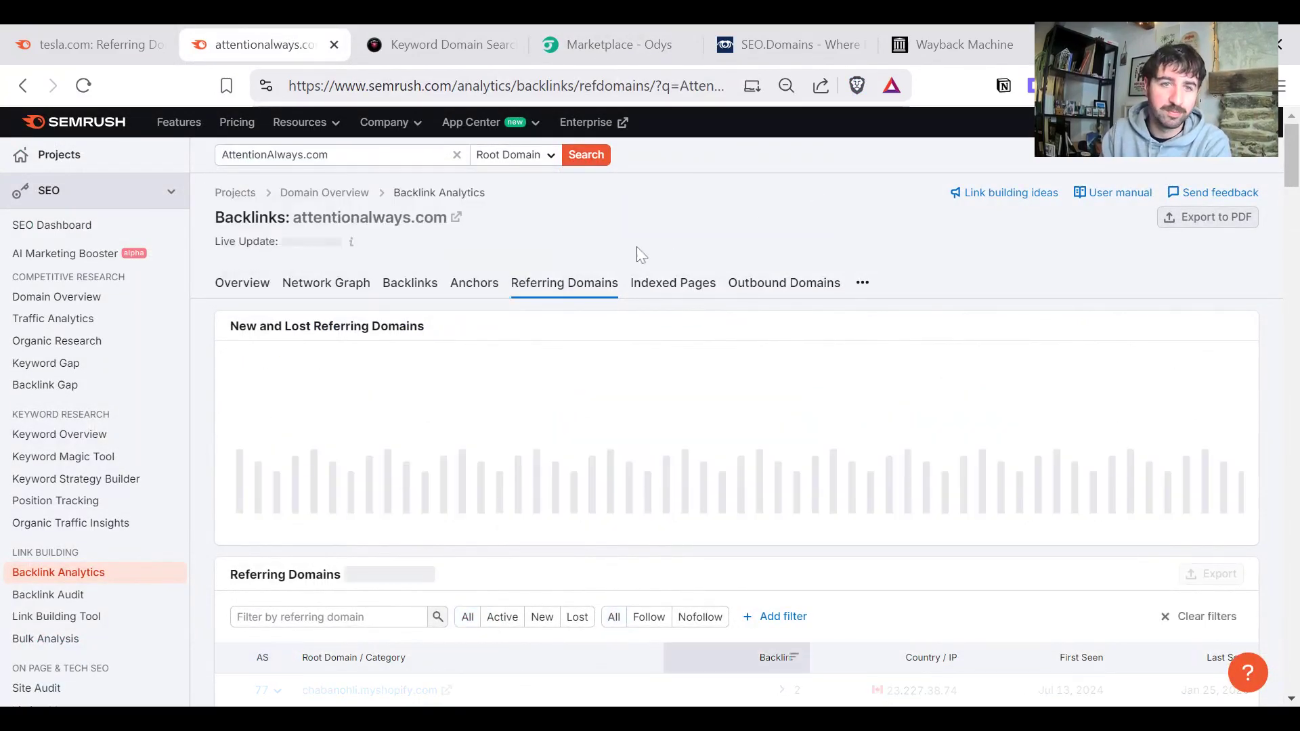
pyautogui.scroll(-3, 612, 255)
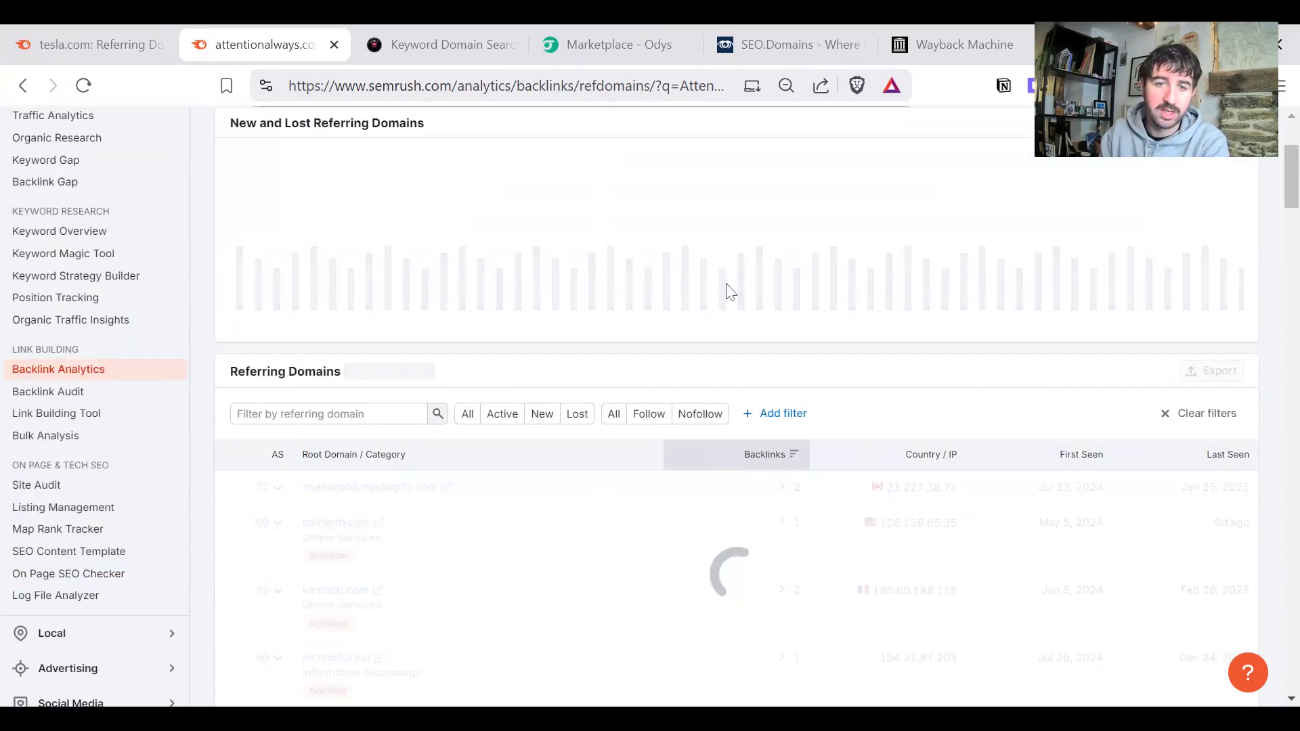
pyautogui.click(278, 454)
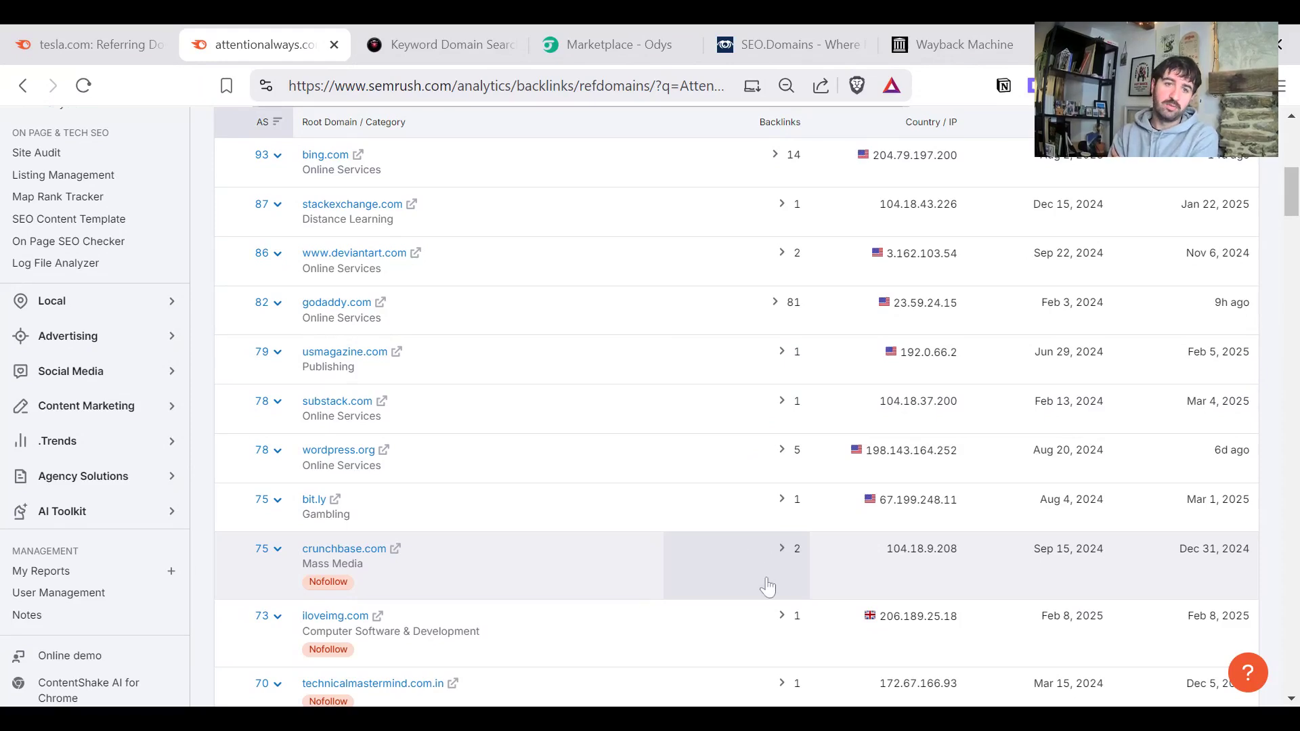
# - Check backlinks from usmagazine.com, substack.com and wordpress.org, leaving backlinko.com's nofollow link expanded
pyautogui.click(757, 375)
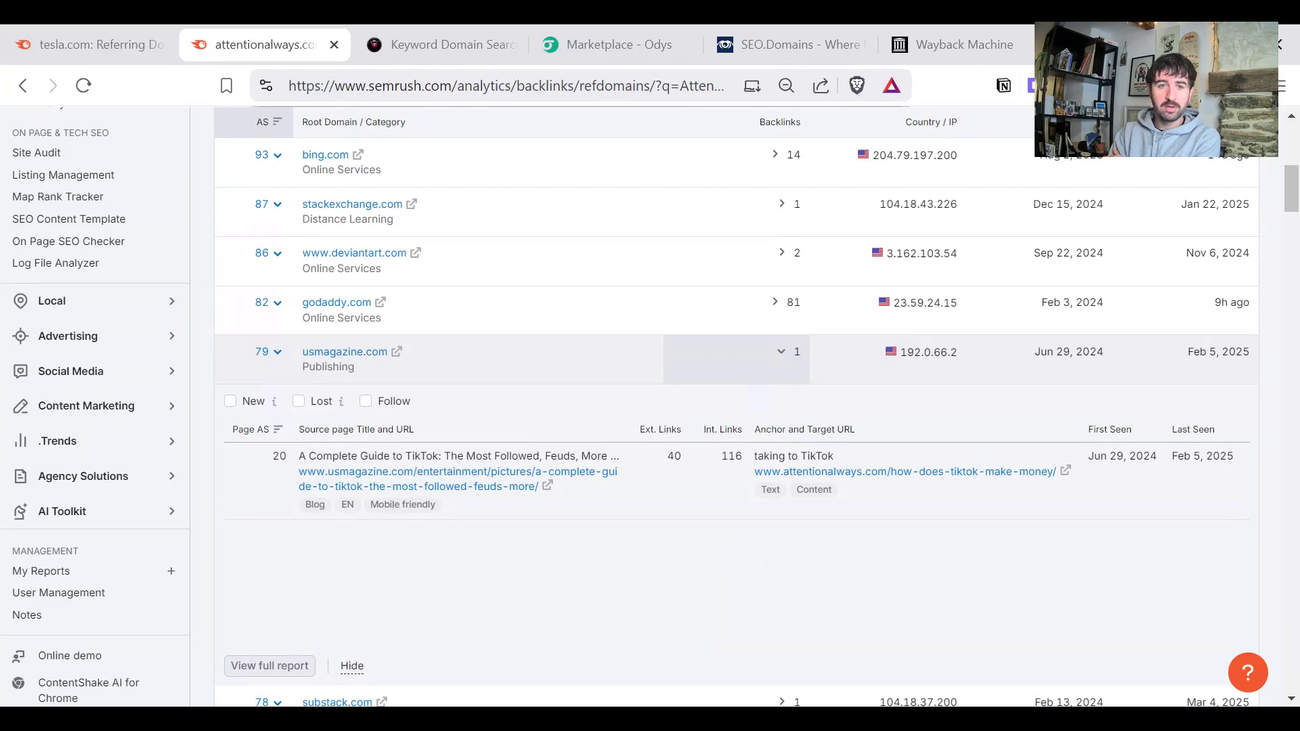
pyautogui.click(758, 372)
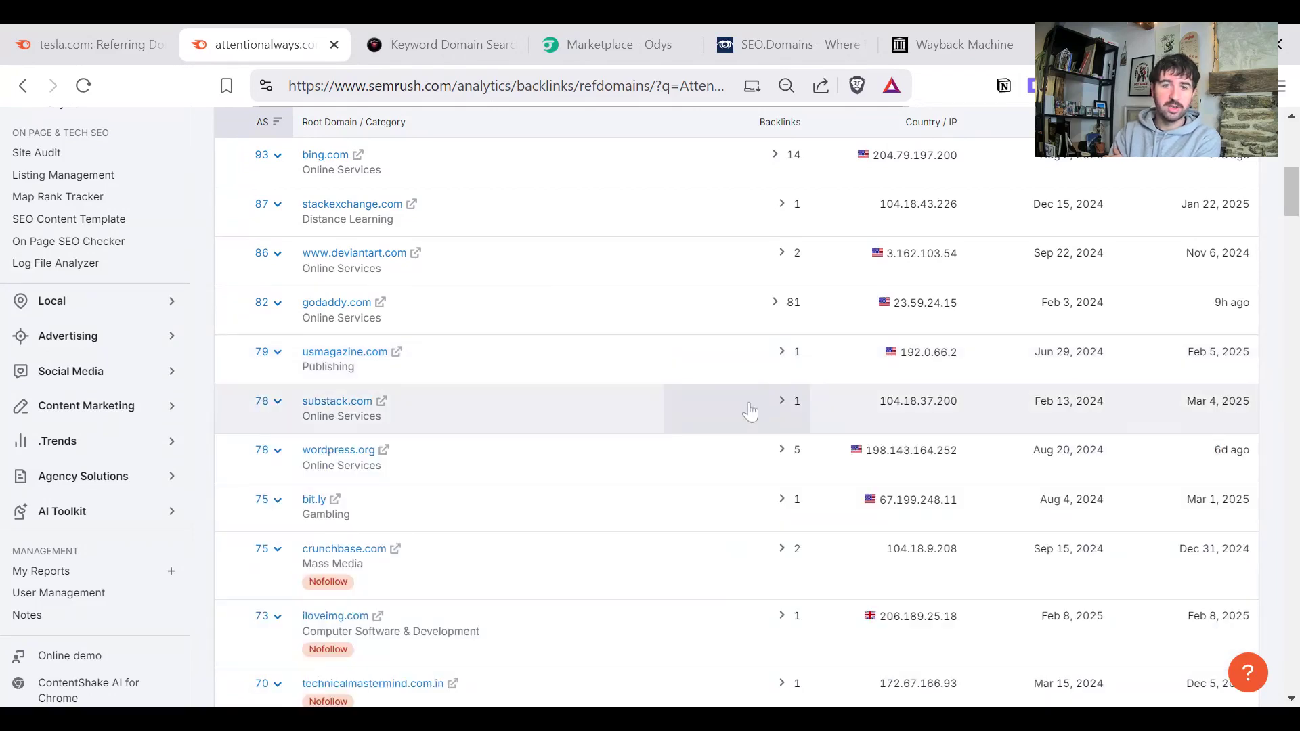
pyautogui.click(753, 410)
pyautogui.scroll(-2, 750, 400)
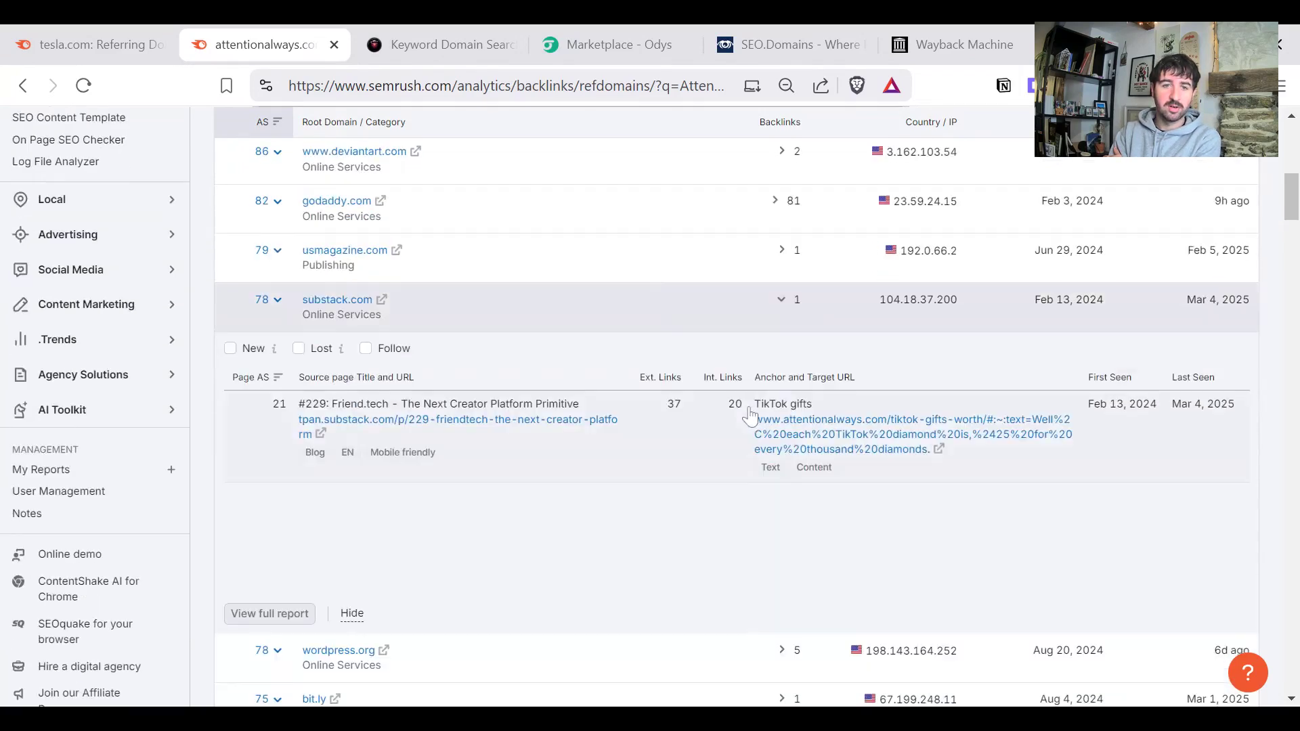
pyautogui.click(731, 326)
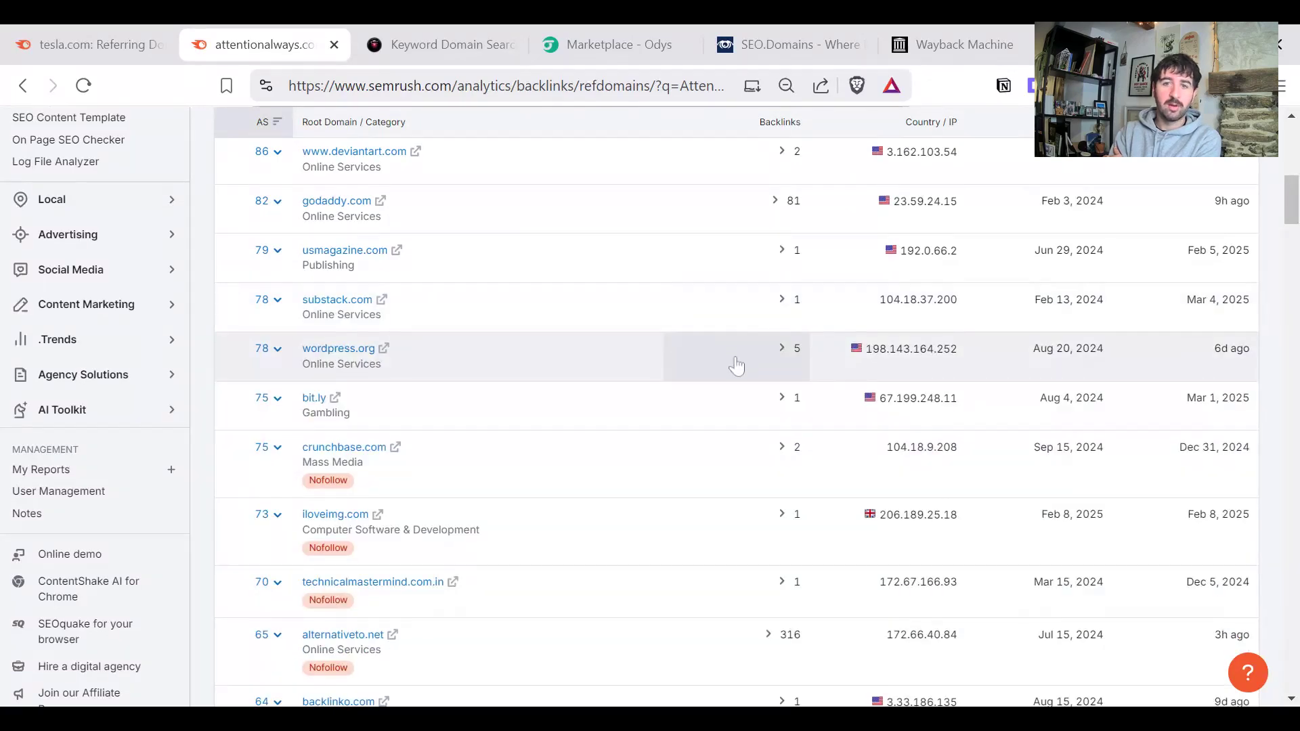
pyautogui.click(739, 360)
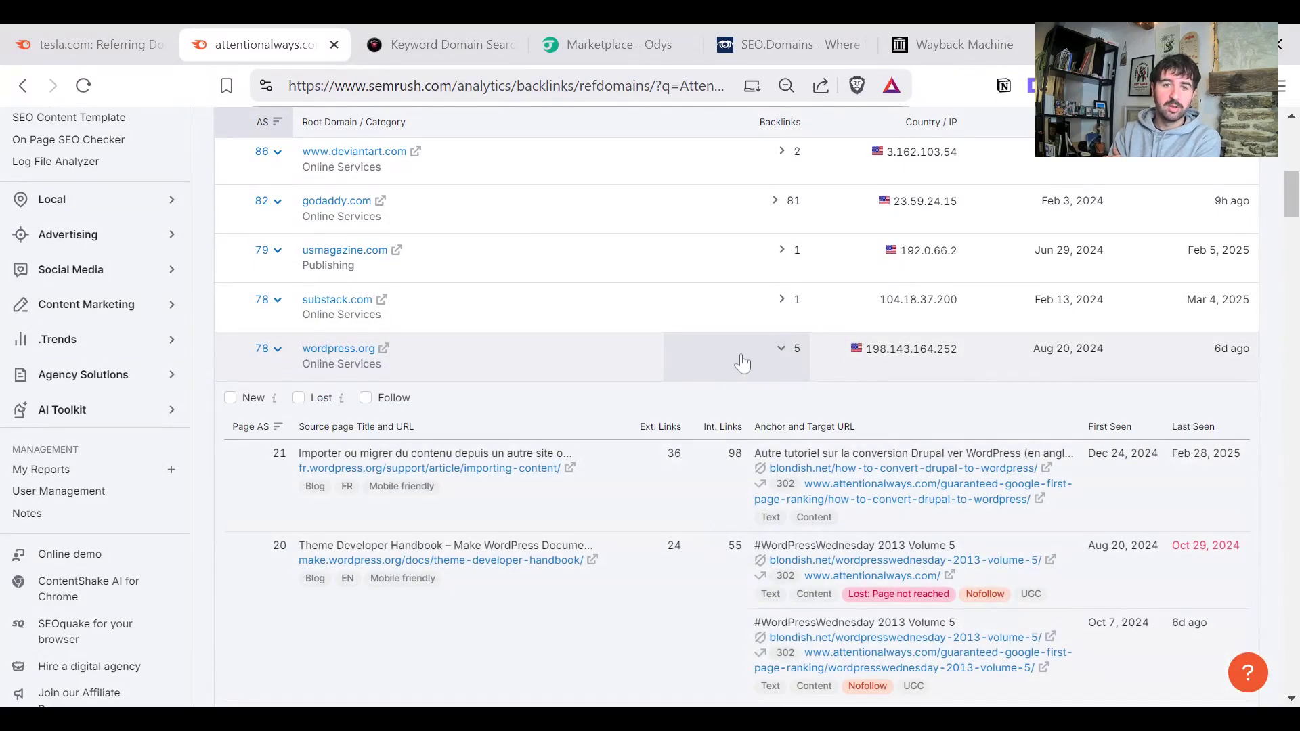
pyautogui.click(743, 363)
pyautogui.scroll(-3, 741, 363)
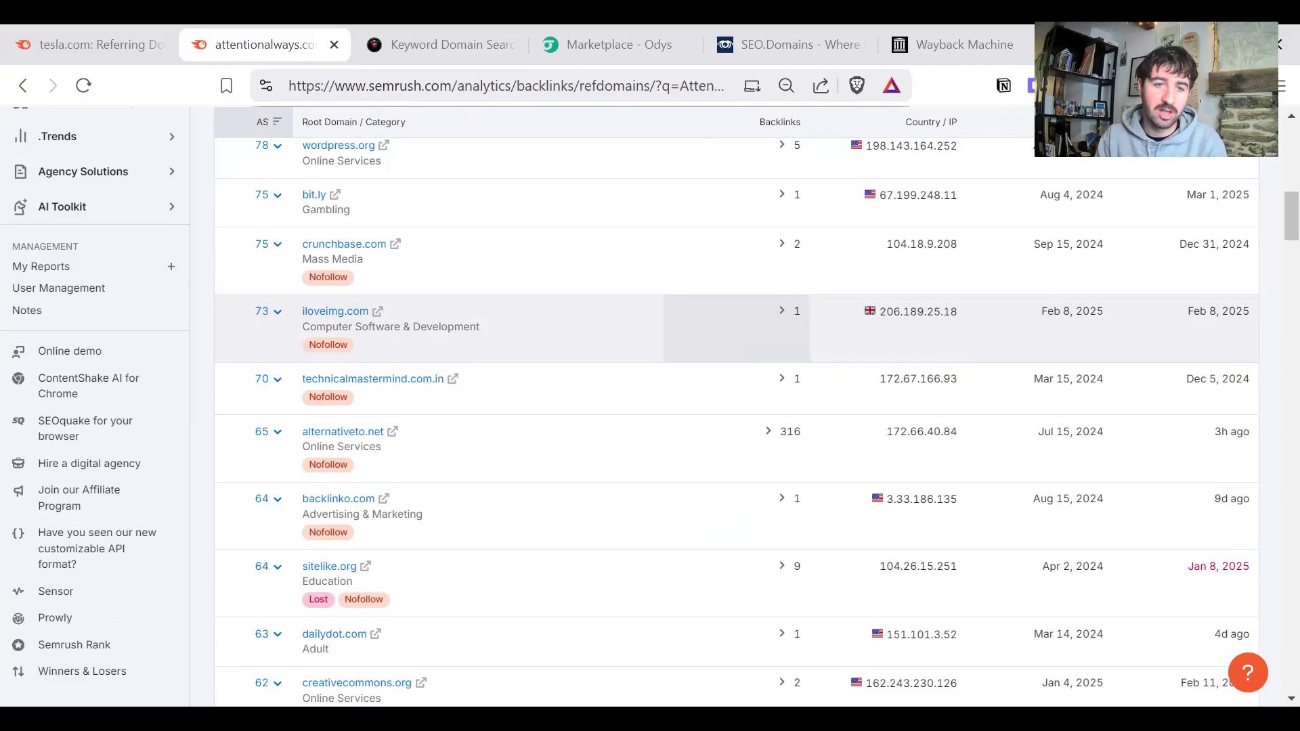
pyautogui.scroll(-2, 749, 427)
pyautogui.click(723, 424)
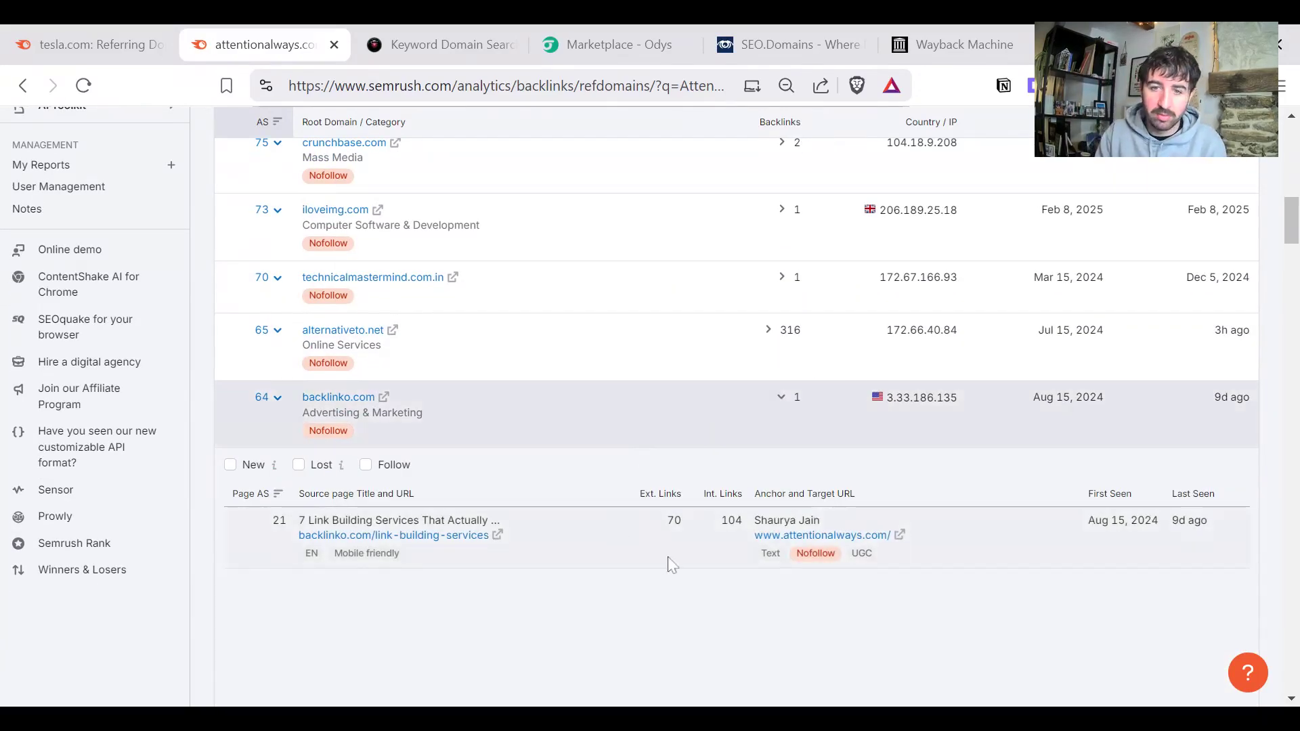
# - Open and skim Backlinko's '7 Link Building Services That Actually Work' article, then return to Semrush
pyautogui.click(498, 537)
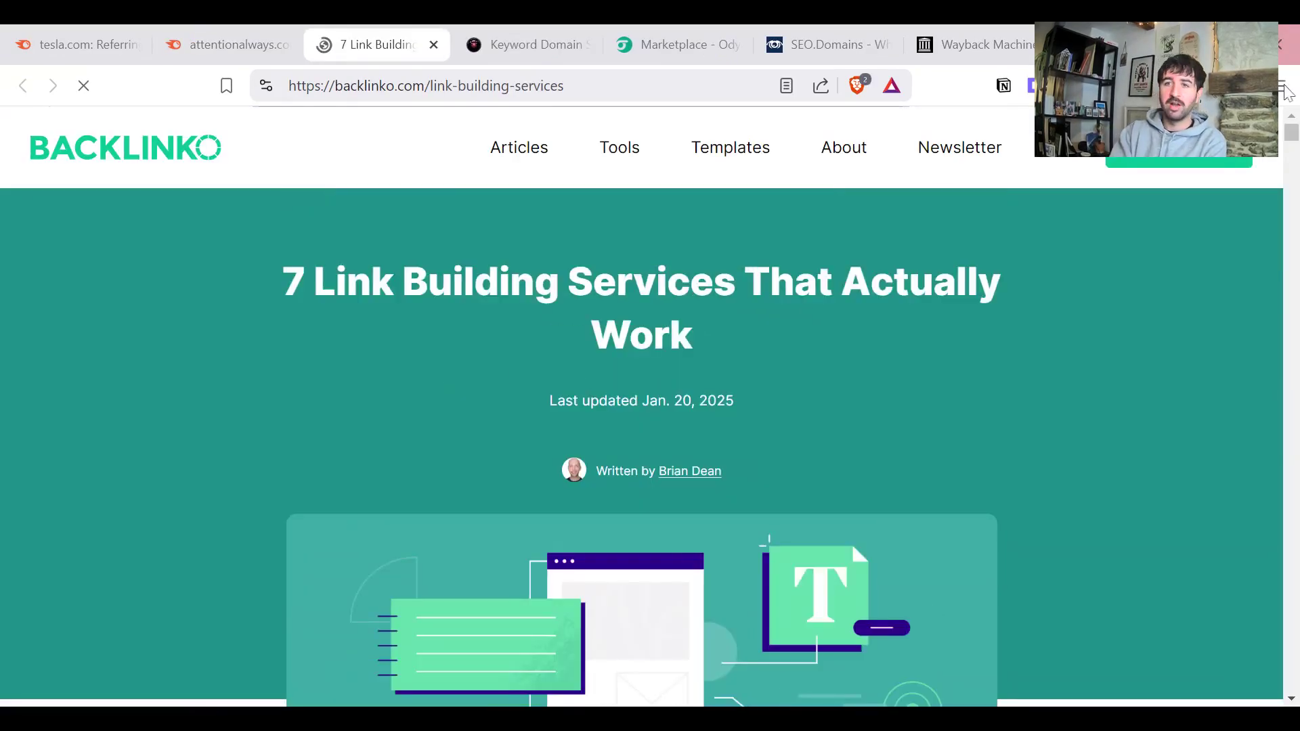
pyautogui.scroll(-15, 660, 367)
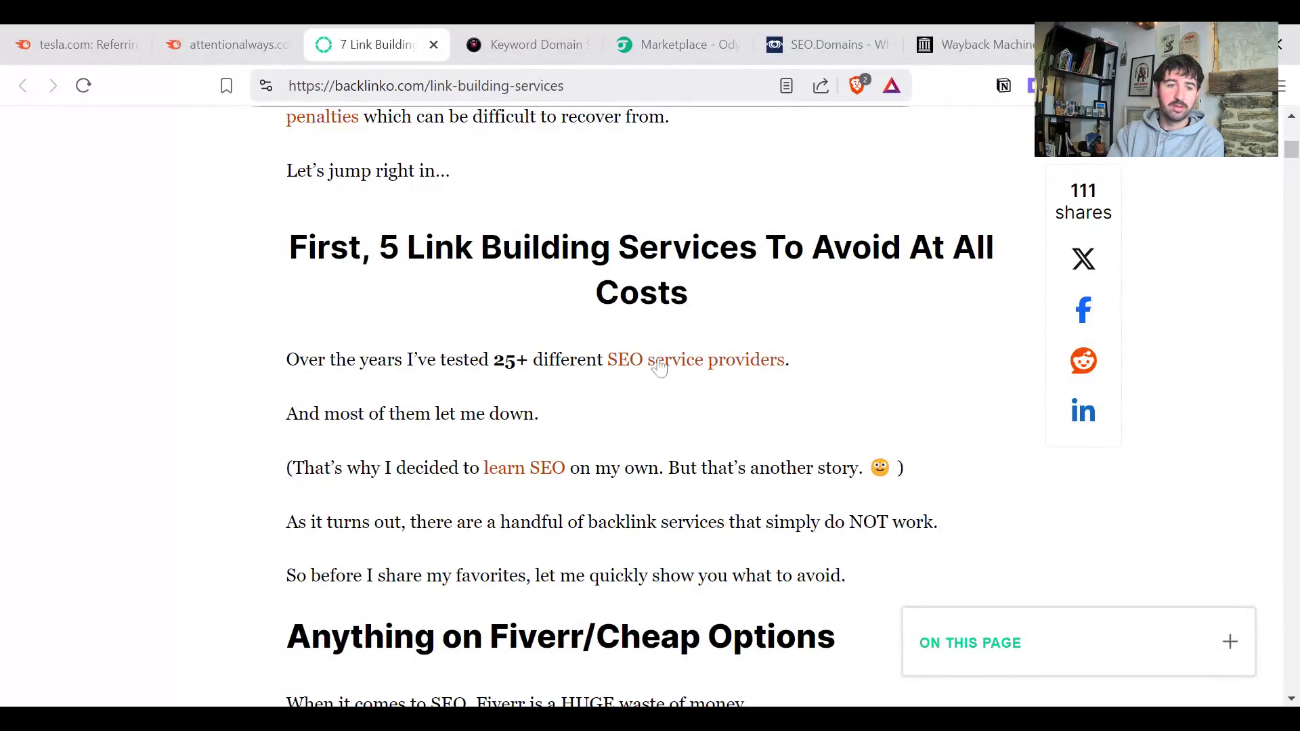
pyautogui.scroll(-15, 531, 458)
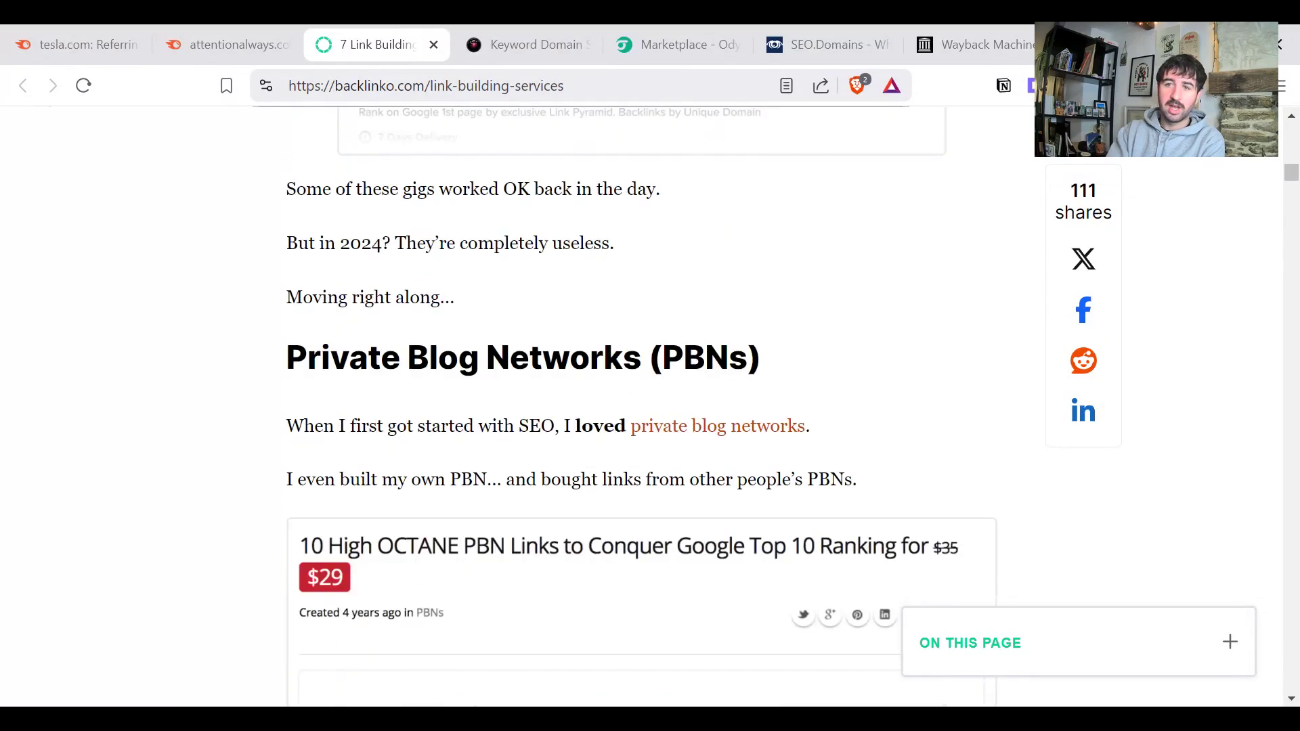
pyautogui.moveTo(1292, 173); pyautogui.dragTo(1292, 600)
pyautogui.scroll(1, 1228, 548)
pyautogui.click(227, 45)
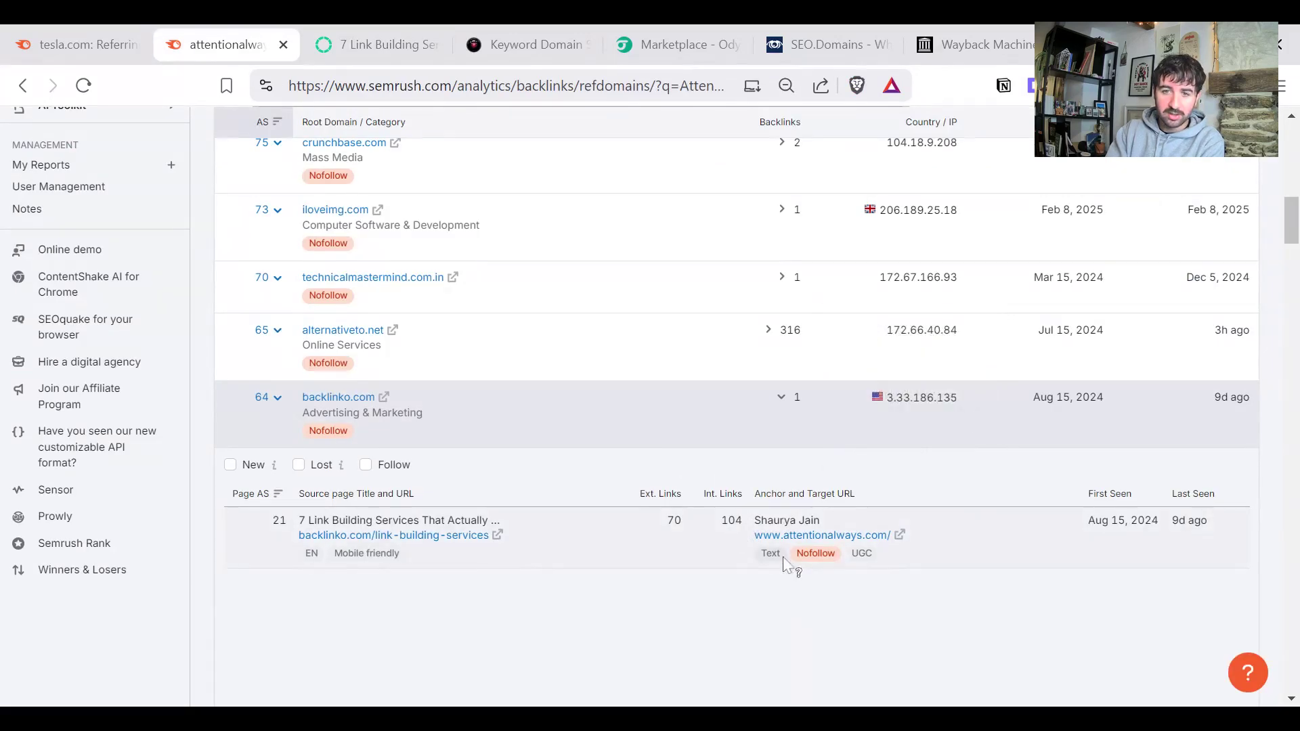
# - Collapse backlinko.com's details, then expand and collapse statusbrew.com's backlink
pyautogui.moveTo(861, 560)
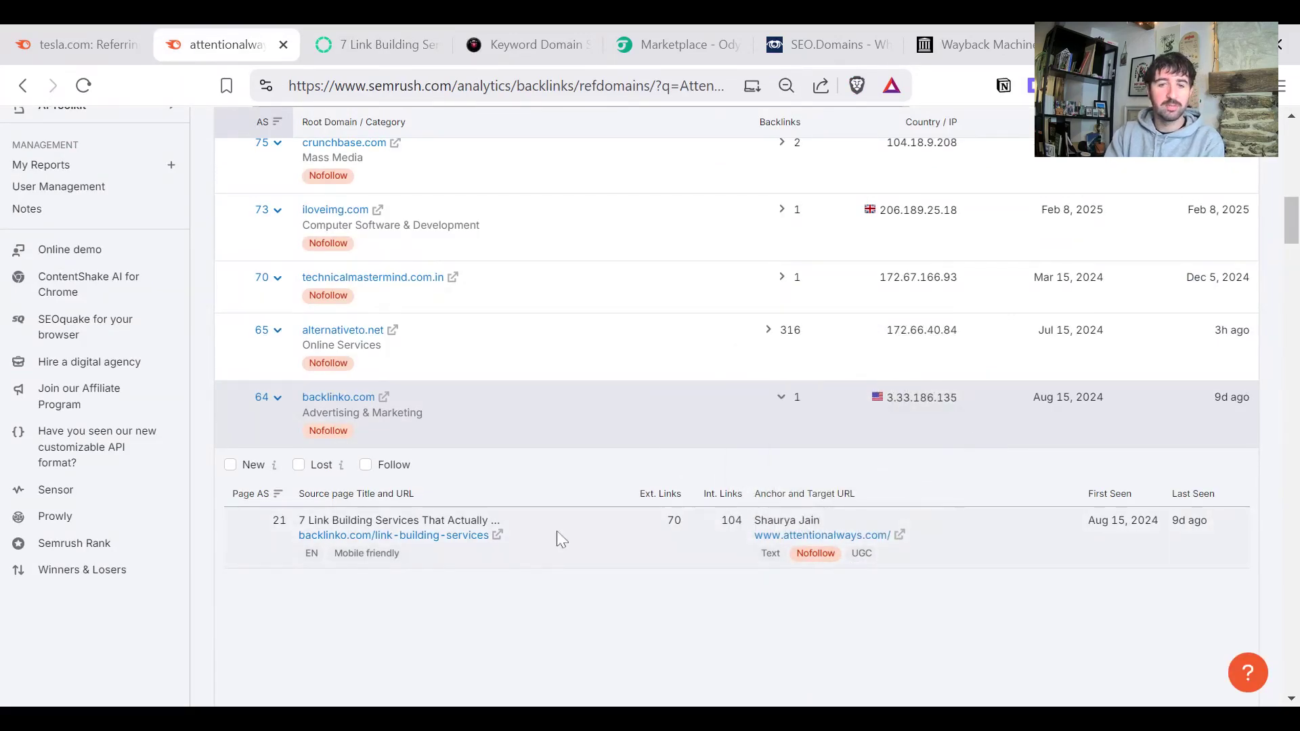
pyautogui.click(714, 415)
pyautogui.scroll(-8, 714, 414)
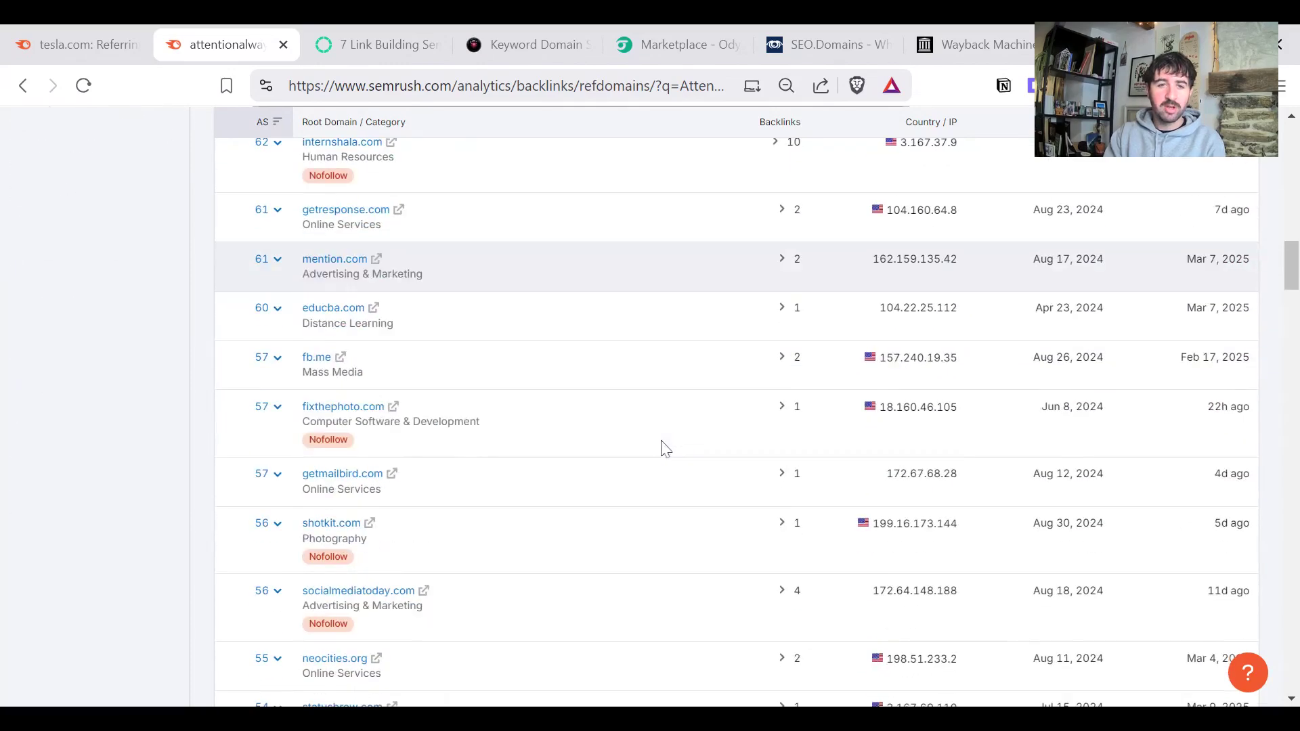
pyautogui.scroll(-3, 679, 477)
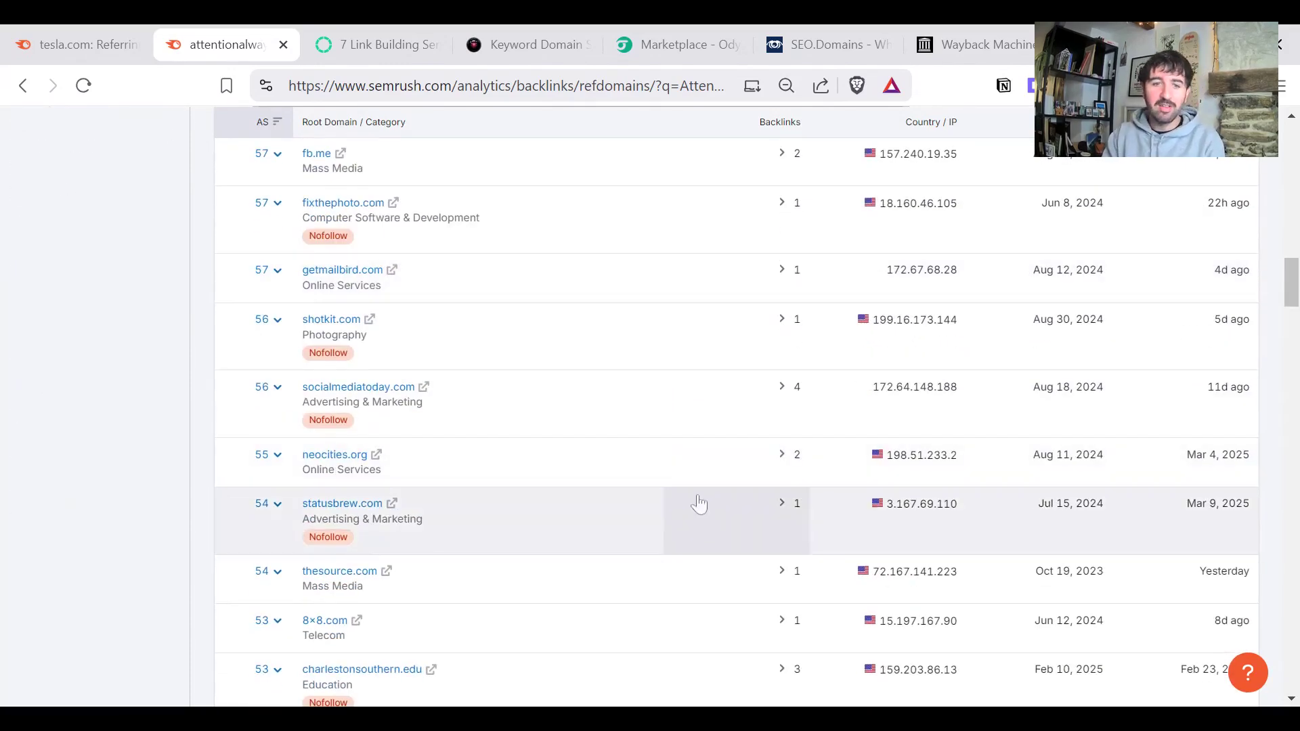
pyautogui.click(743, 516)
pyautogui.scroll(-3, 745, 501)
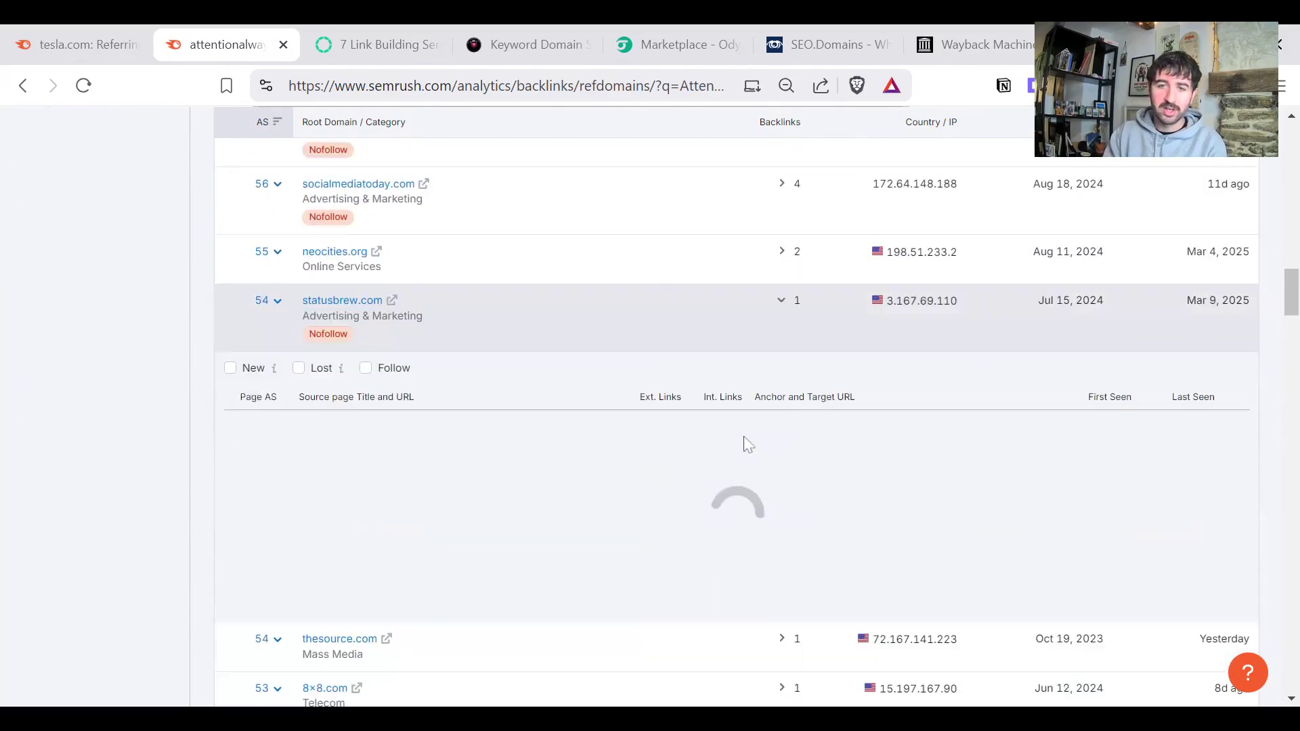
pyautogui.click(746, 334)
# - Check and collapse hackernoon.com's backlink, scroll back up, and switch to the Odys listings tab
pyautogui.scroll(-5, 749, 334)
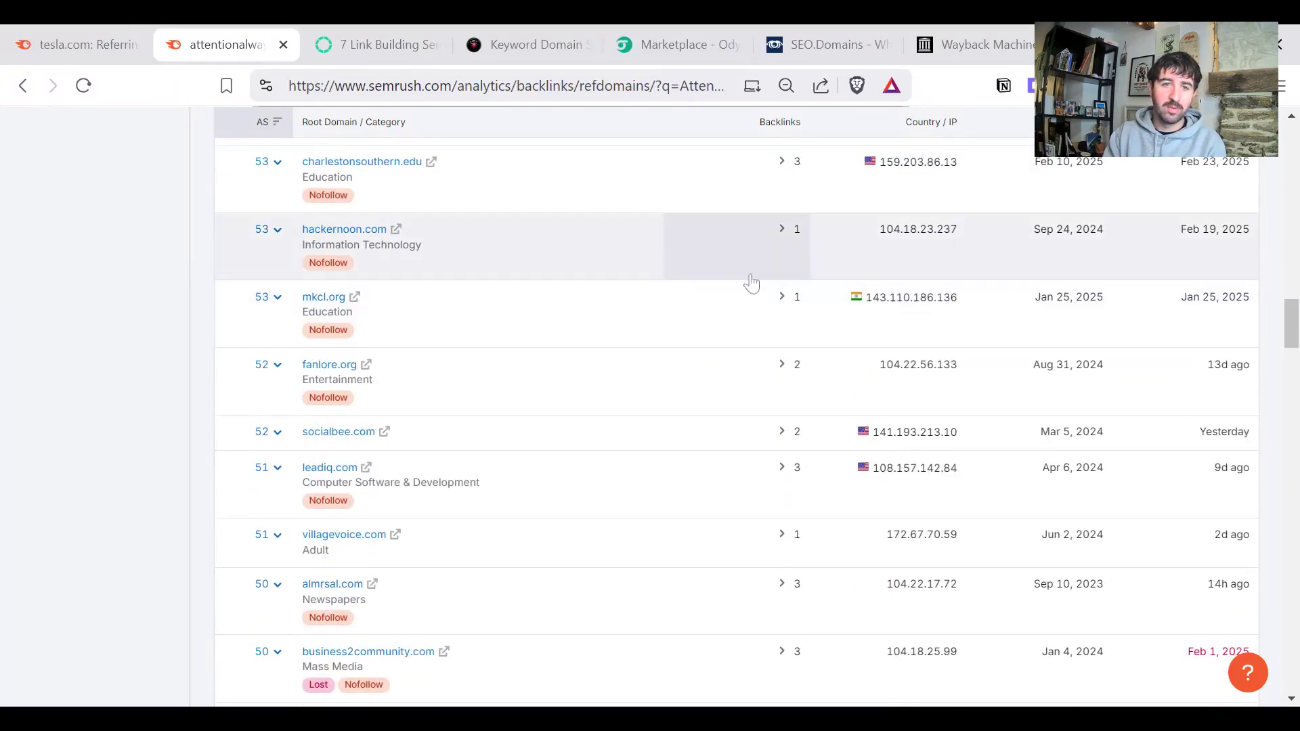
pyautogui.click(751, 279)
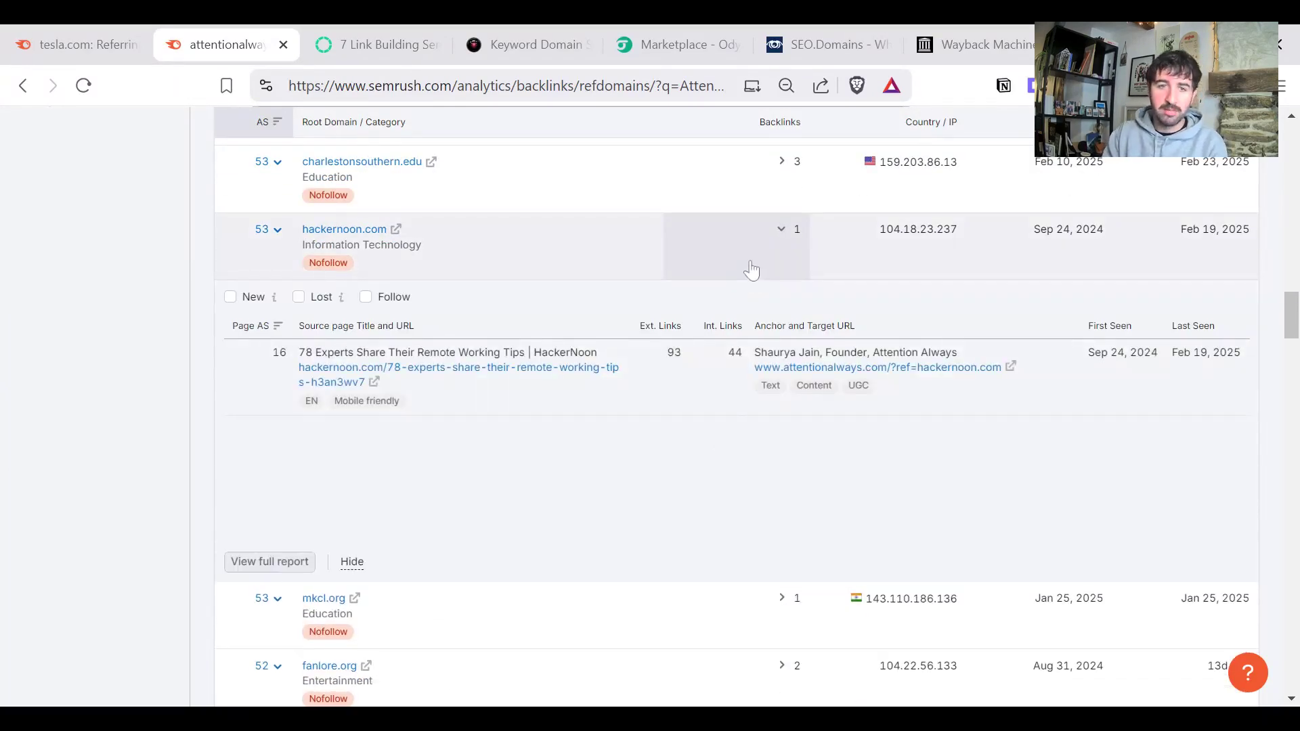
pyautogui.click(749, 271)
pyautogui.scroll(-4, 677, 407)
pyautogui.scroll(20, 660, 400)
pyautogui.scroll(8, 654, 391)
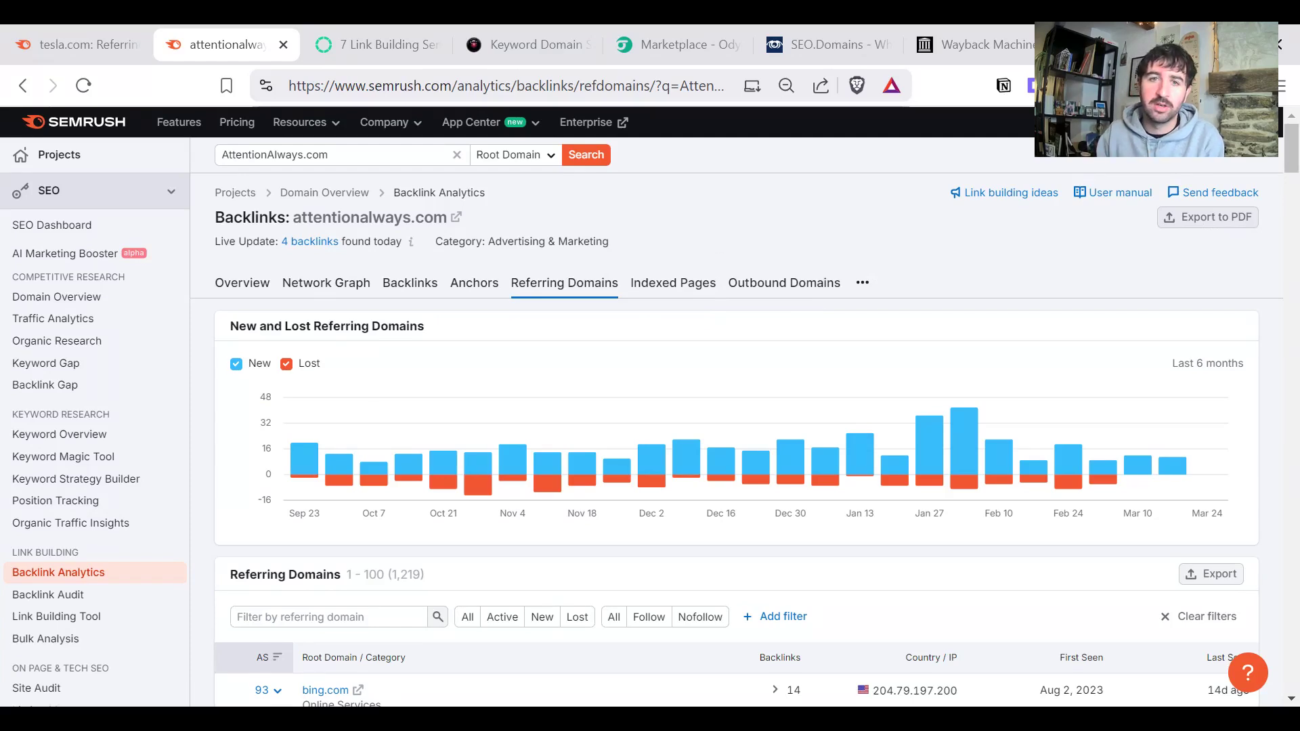
pyautogui.hotkey('ctrl', '5')
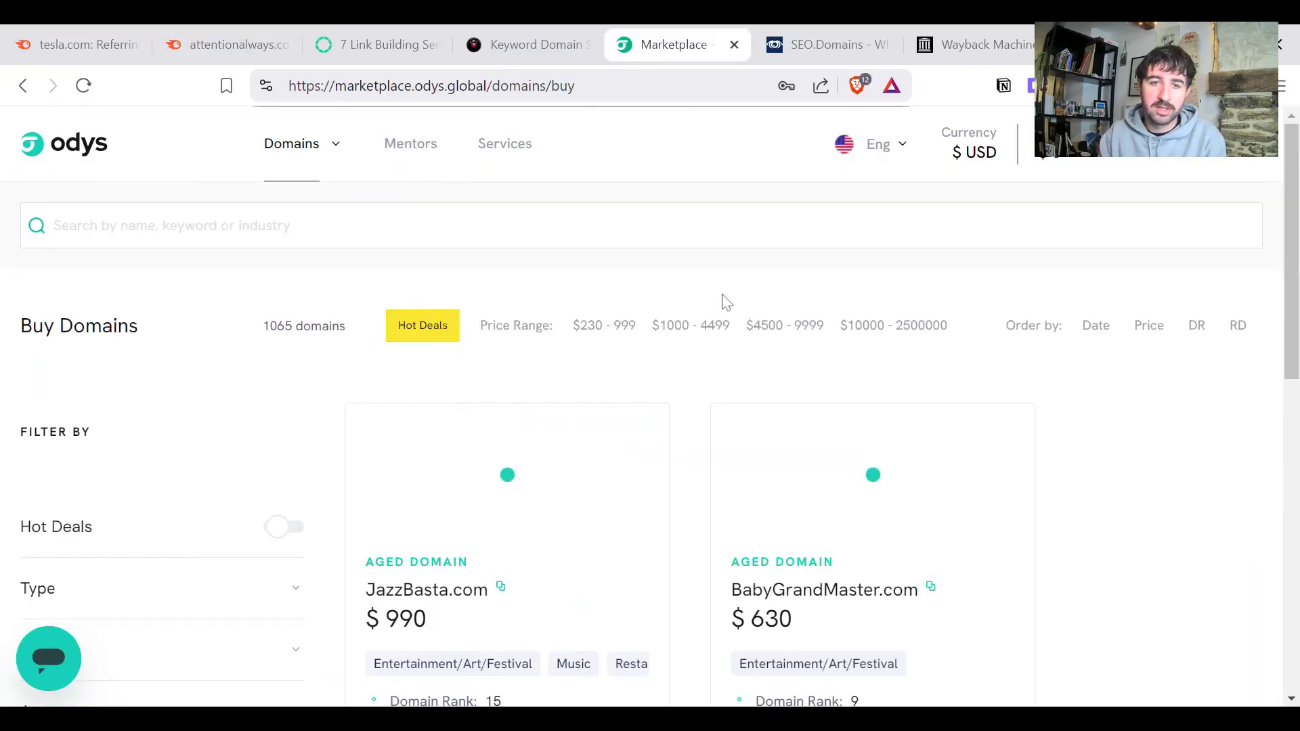
# - Filter Odys listings to $4500 - 9999, copy StayHawaii.com, and return to Semrush
pyautogui.click(784, 328)
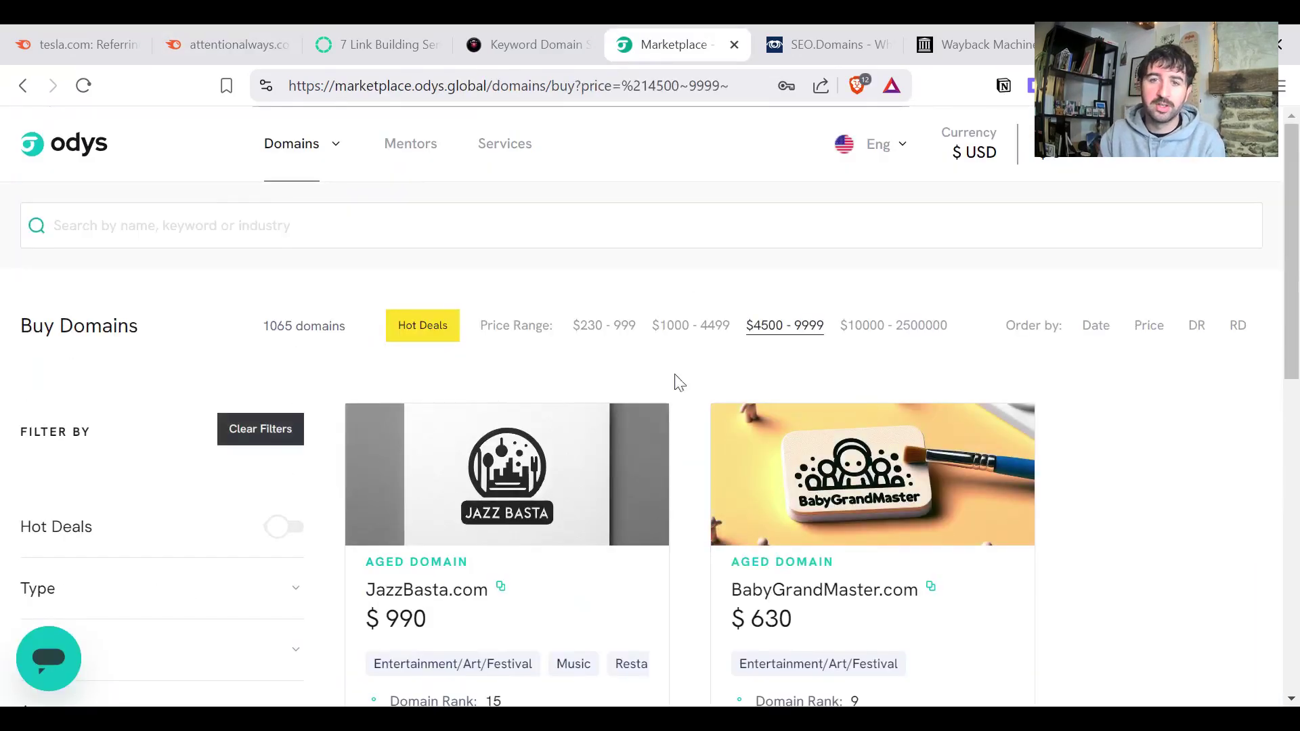
pyautogui.scroll(-5, 1004, 430)
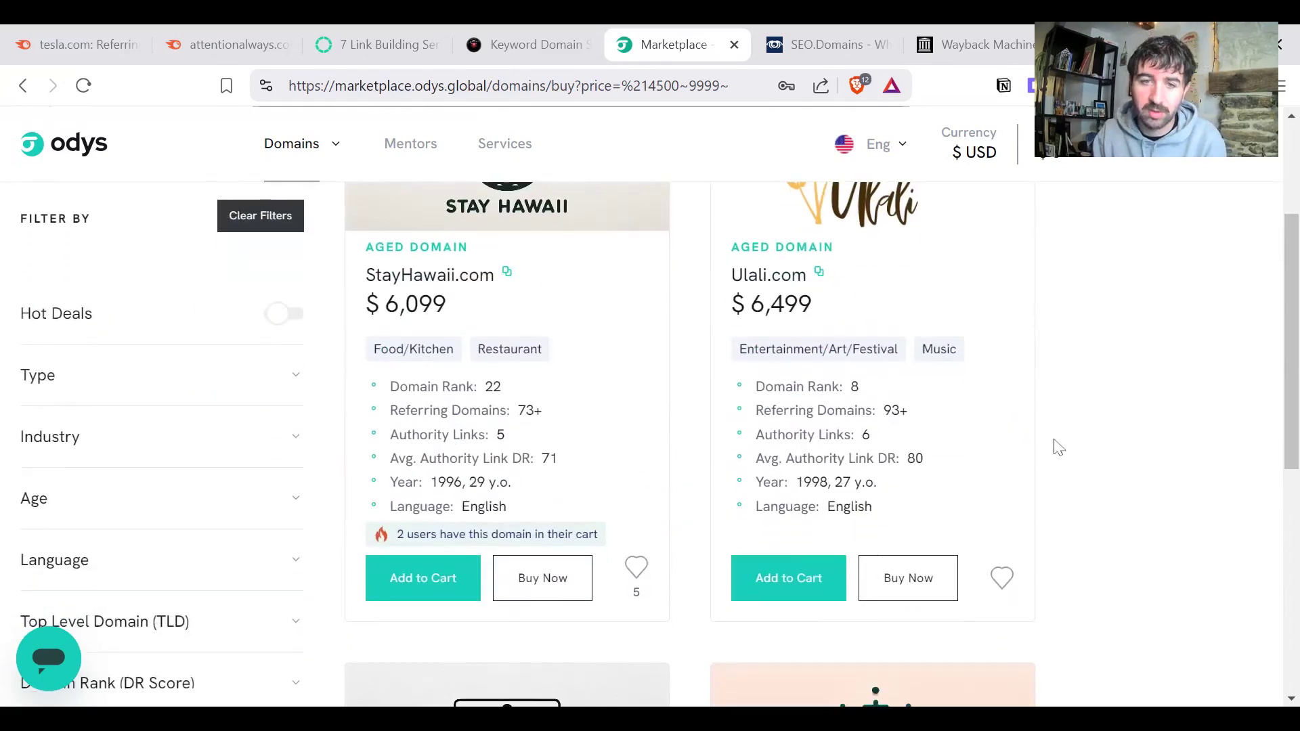
pyautogui.click(507, 274)
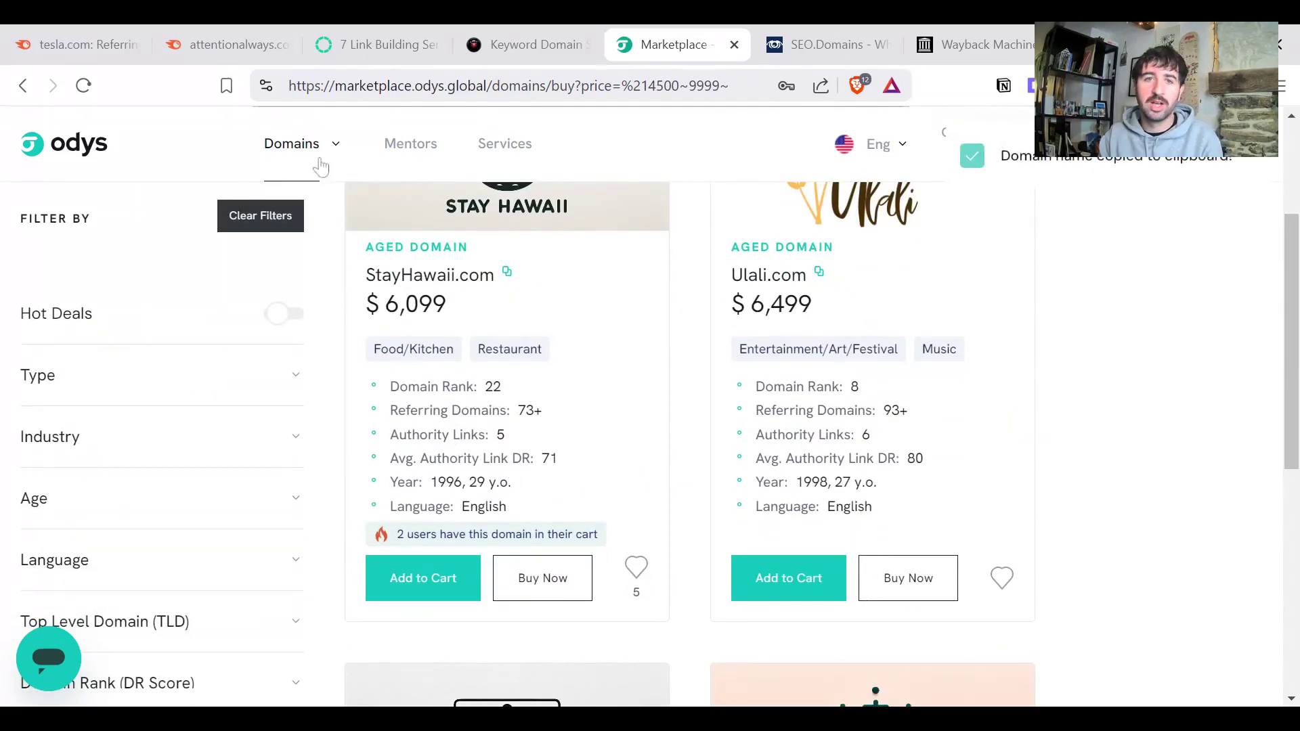
pyautogui.hotkey('ctrl', '2')
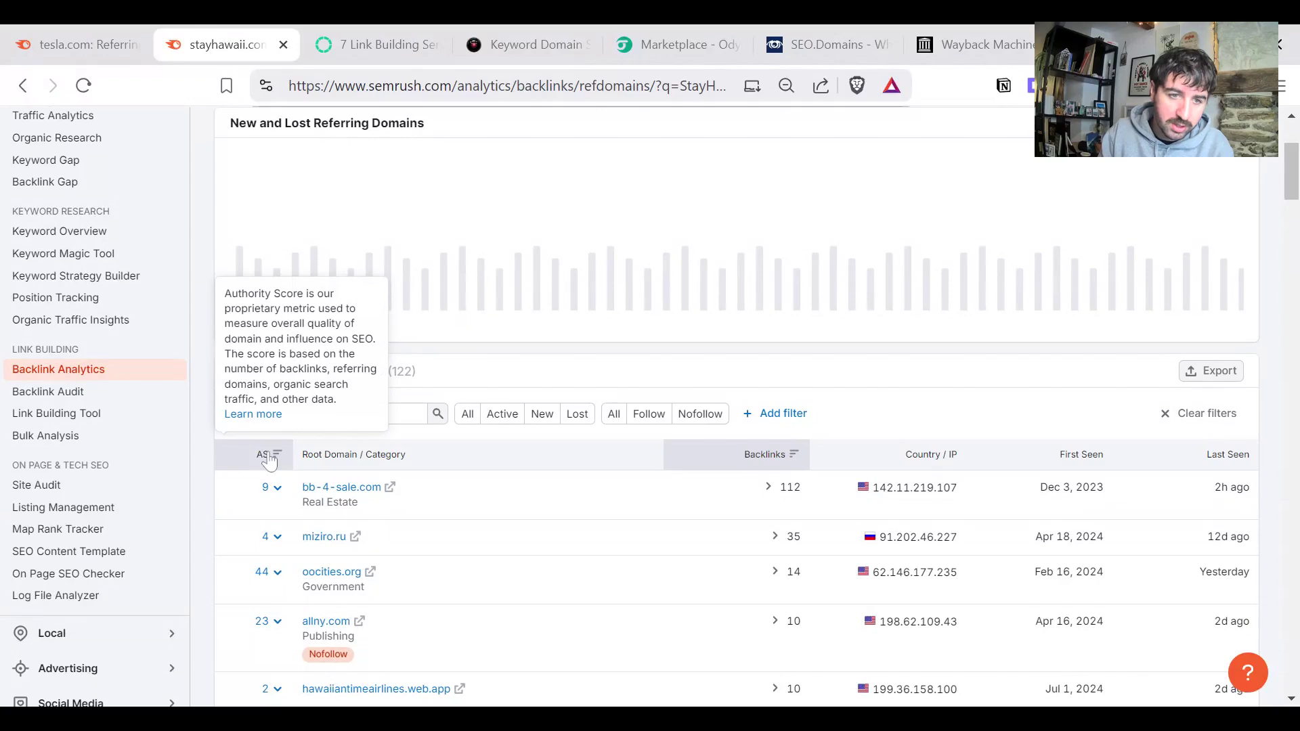
# - Sort StayHawaii.com's referring domains by Authority Score and scroll down the table
pyautogui.click(268, 457)
pyautogui.scroll(-5, 531, 293)
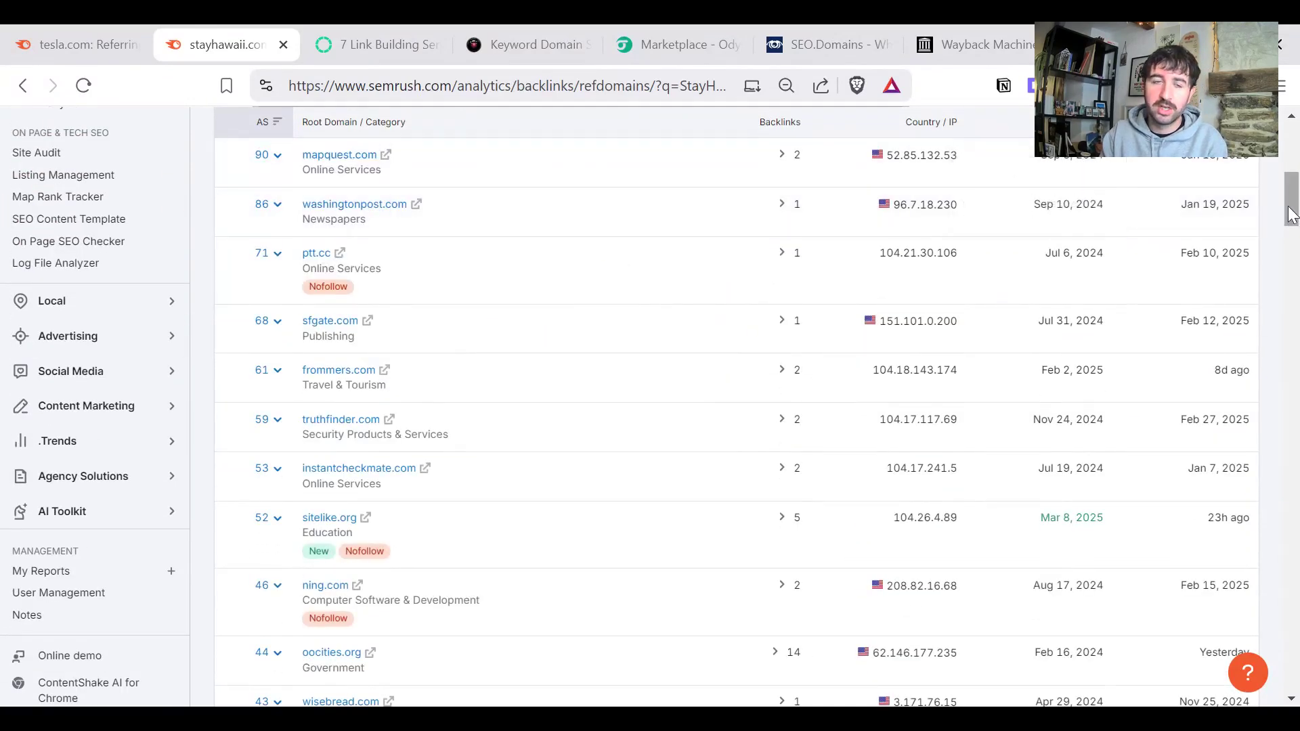
pyautogui.moveTo(1289, 198); pyautogui.dragTo(1287, 146)
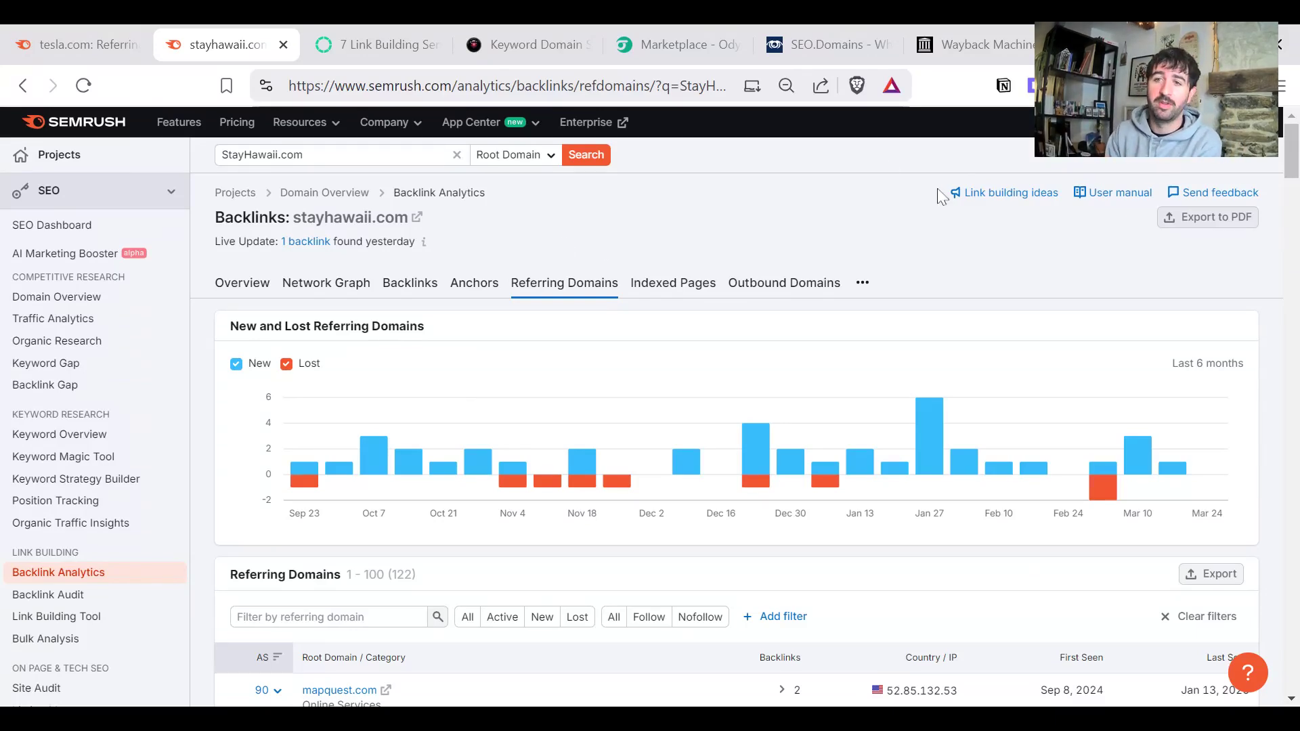
pyautogui.scroll(-3, 826, 209)
pyautogui.scroll(-3, 625, 238)
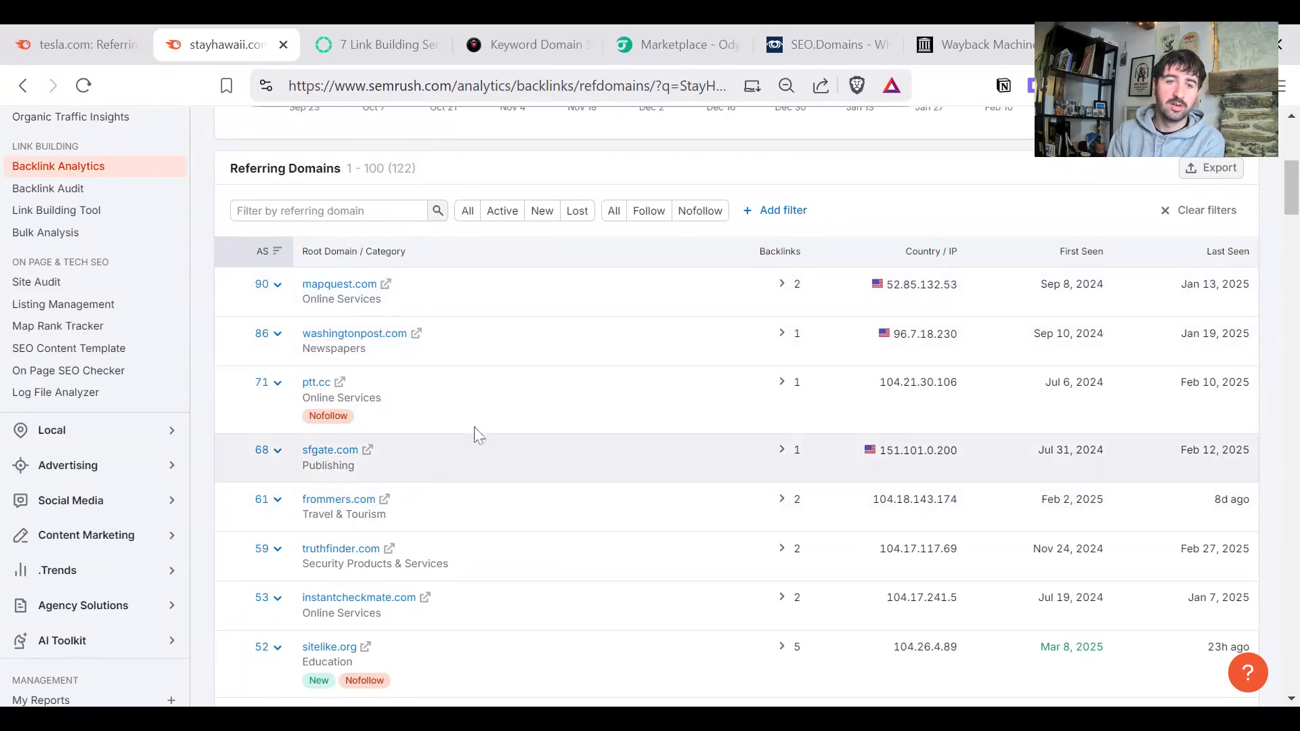
# - Expand and collapse the backlinks from mapquest.com, washingtonpost.com and budgettravel.com
pyautogui.click(776, 285)
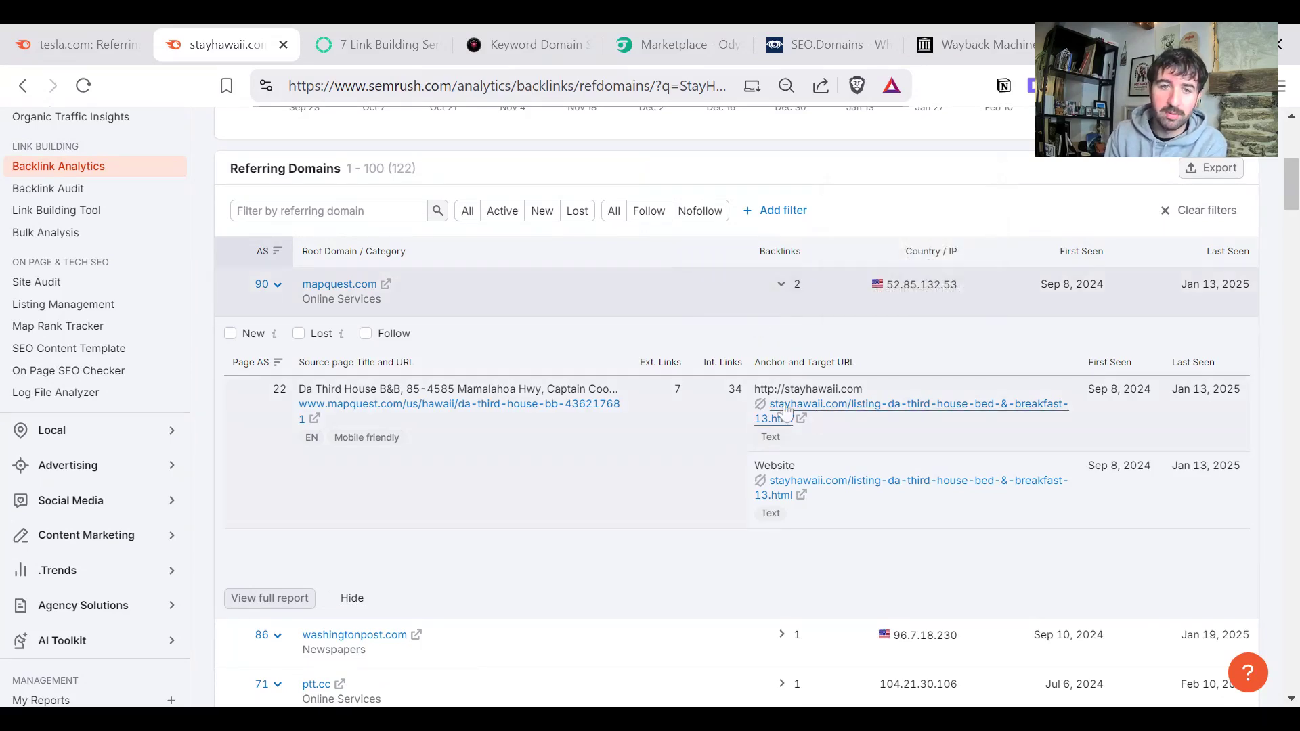
pyautogui.click(726, 309)
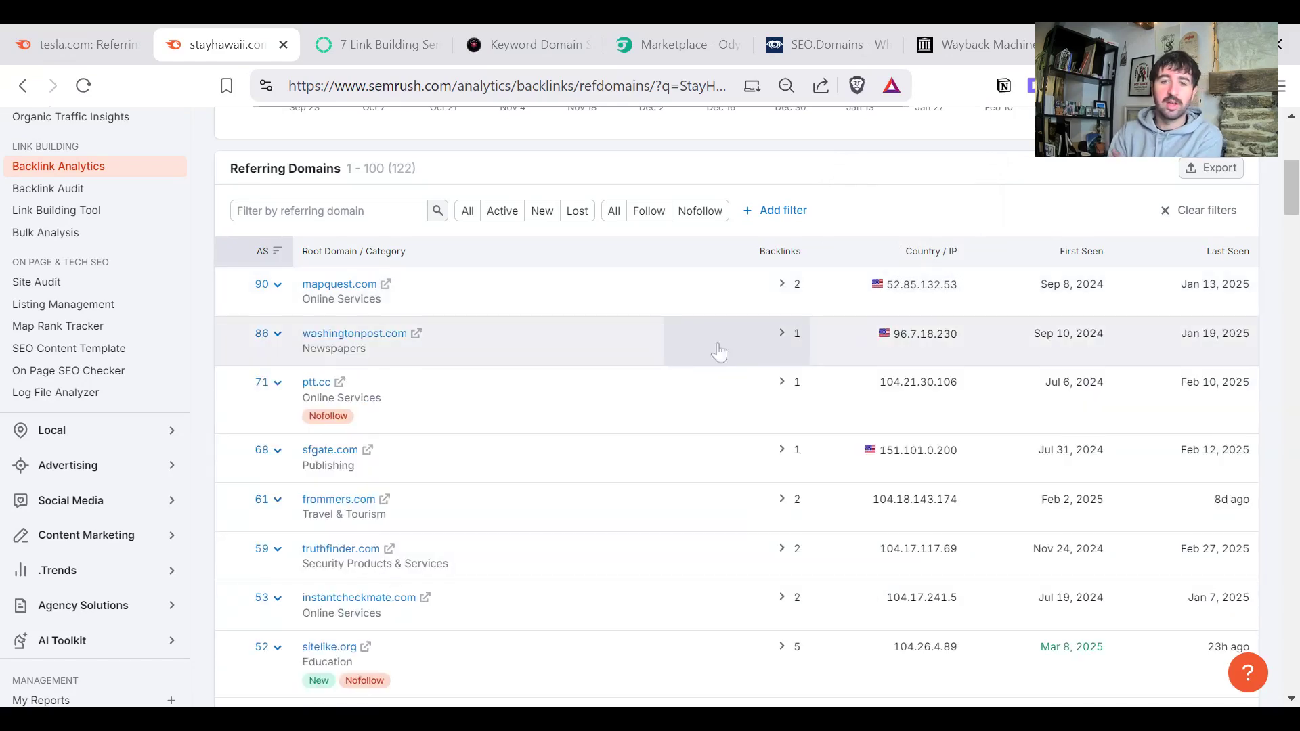
pyautogui.click(745, 334)
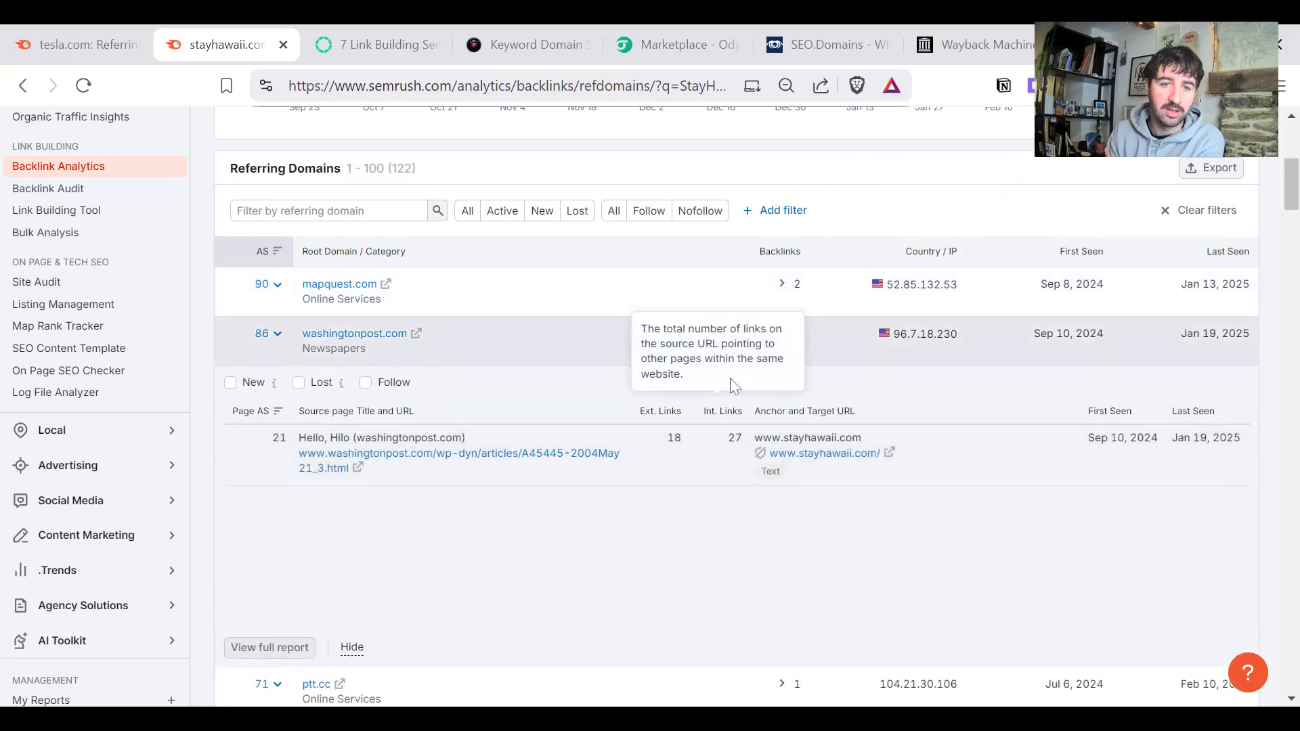
pyautogui.click(787, 334)
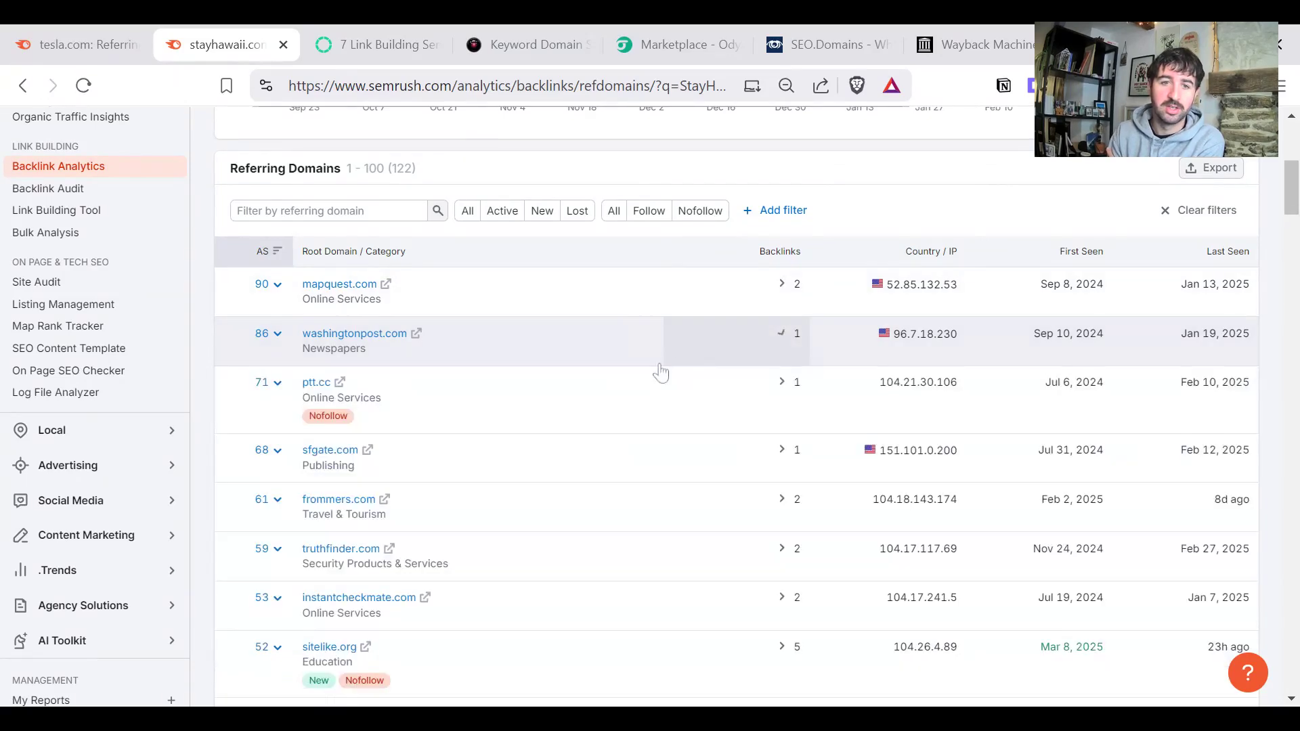
pyautogui.scroll(-2, 531, 377)
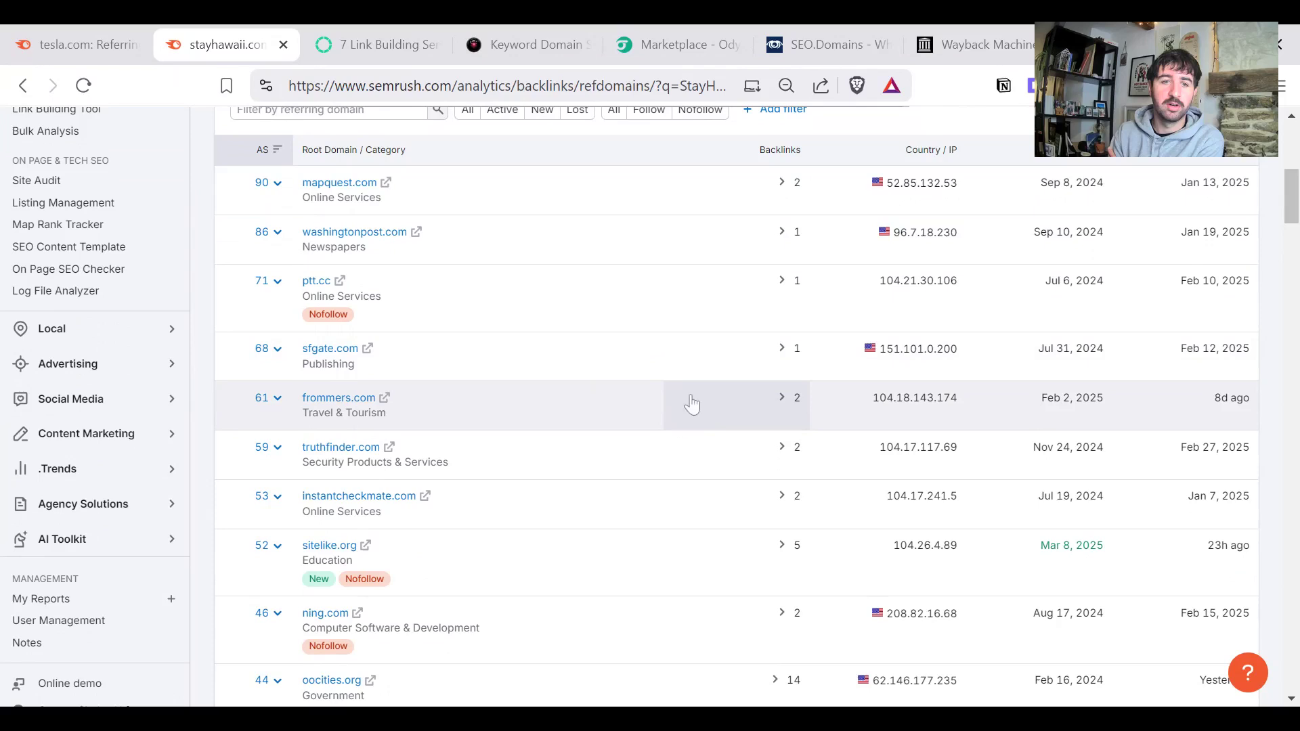
pyautogui.scroll(-6, 684, 416)
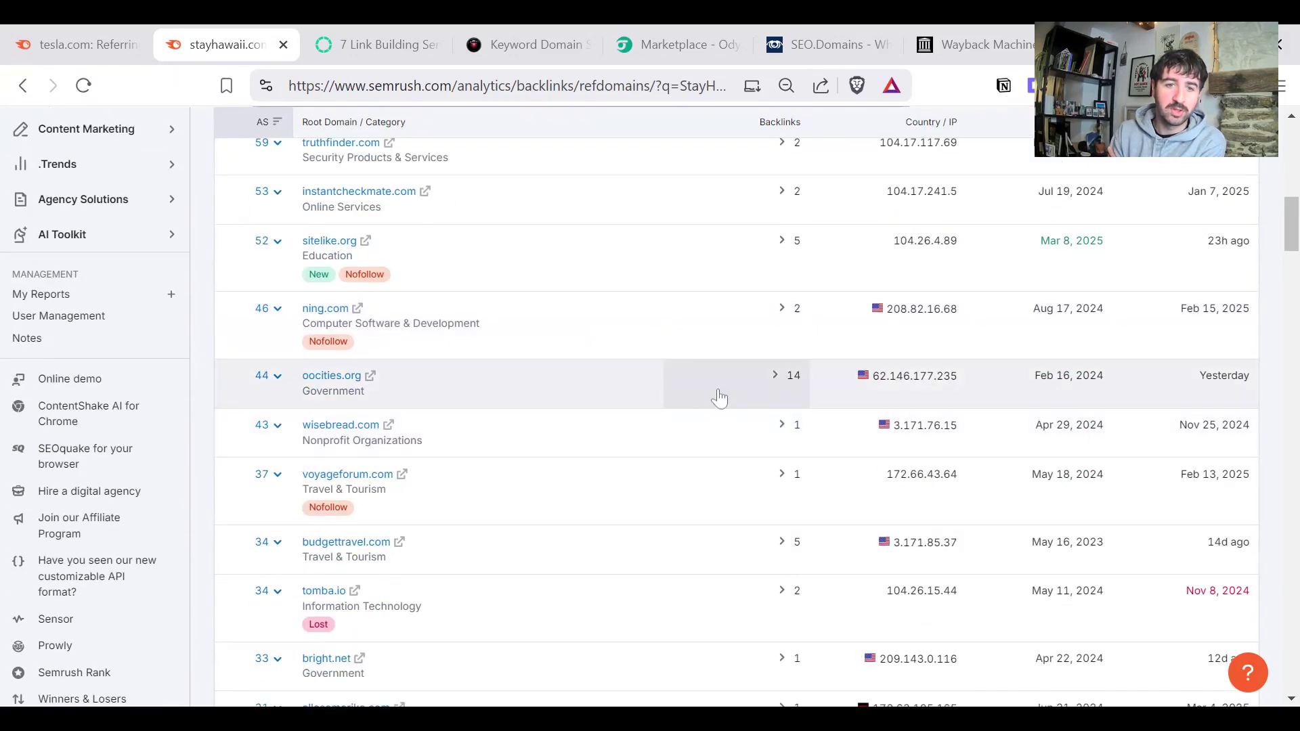
pyautogui.scroll(-2, 730, 420)
pyautogui.click(758, 447)
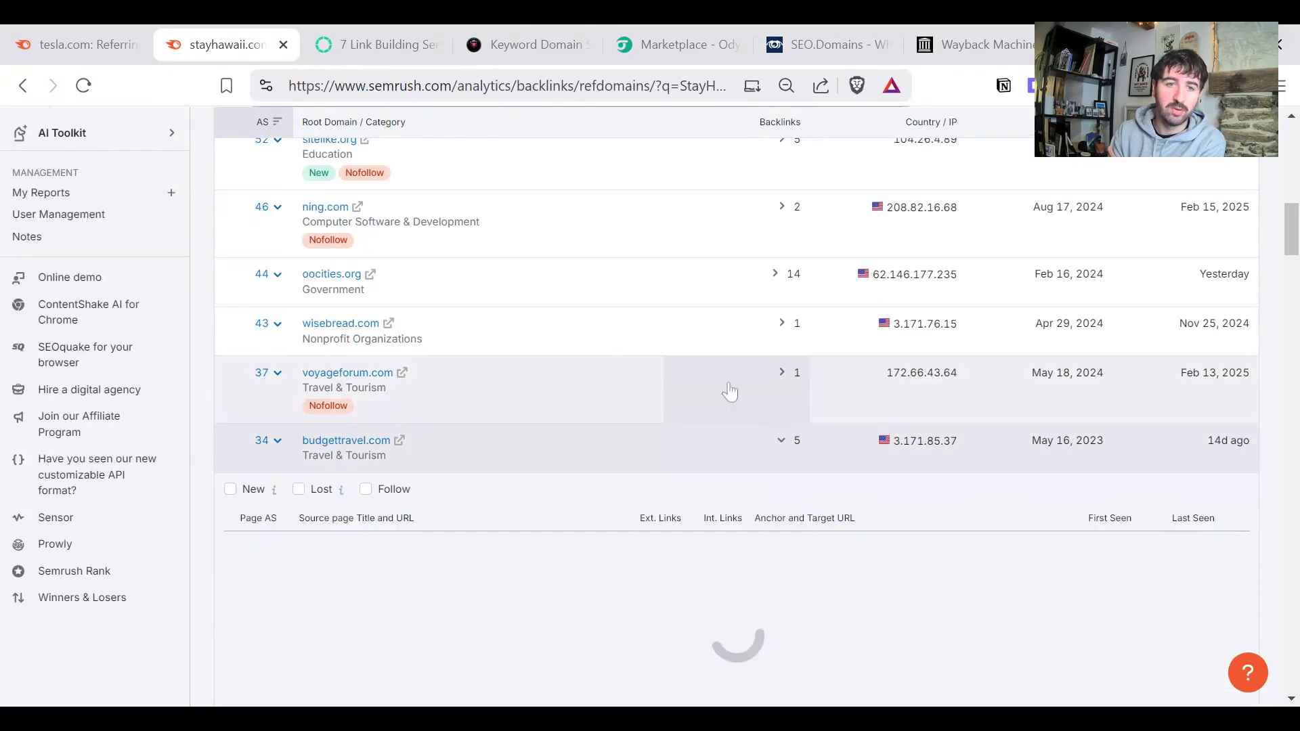
pyautogui.scroll(-3, 756, 464)
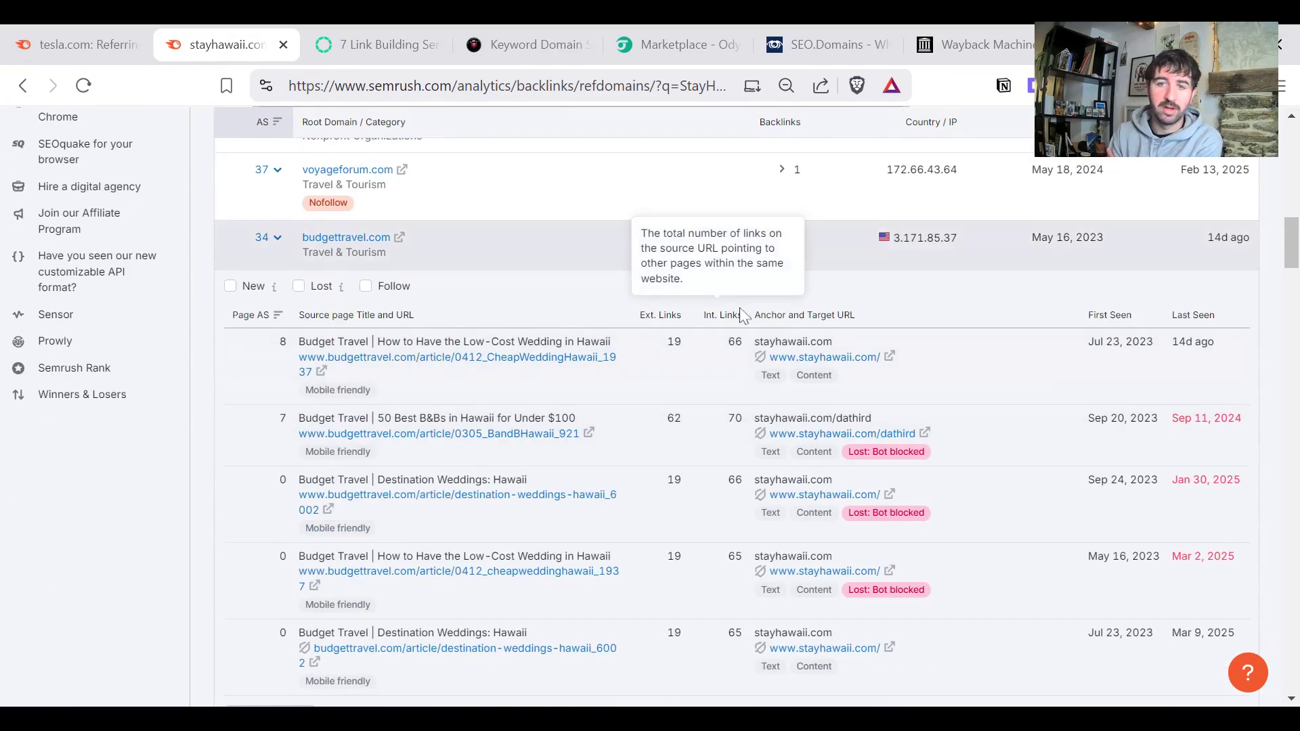
pyautogui.click(754, 263)
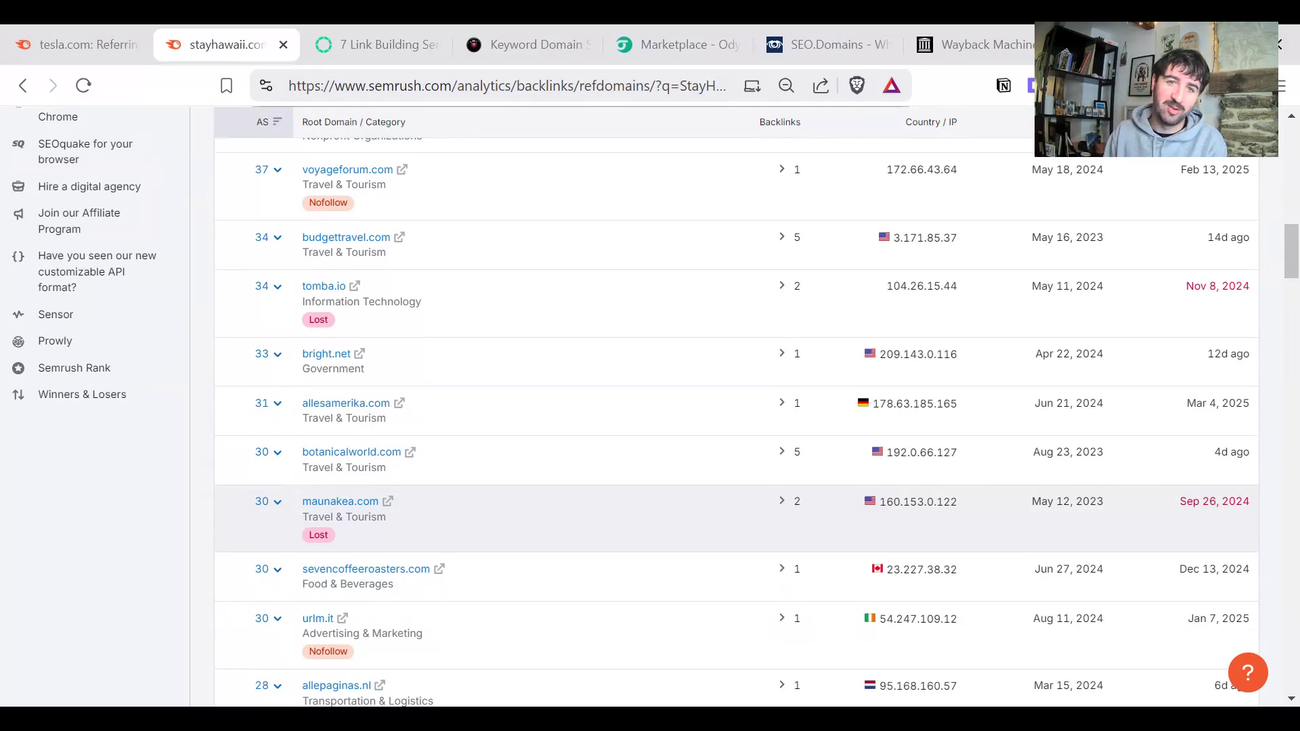
# - Scroll back to the top and select the current domain query for a new search
pyautogui.scroll(-7, 589, 505)
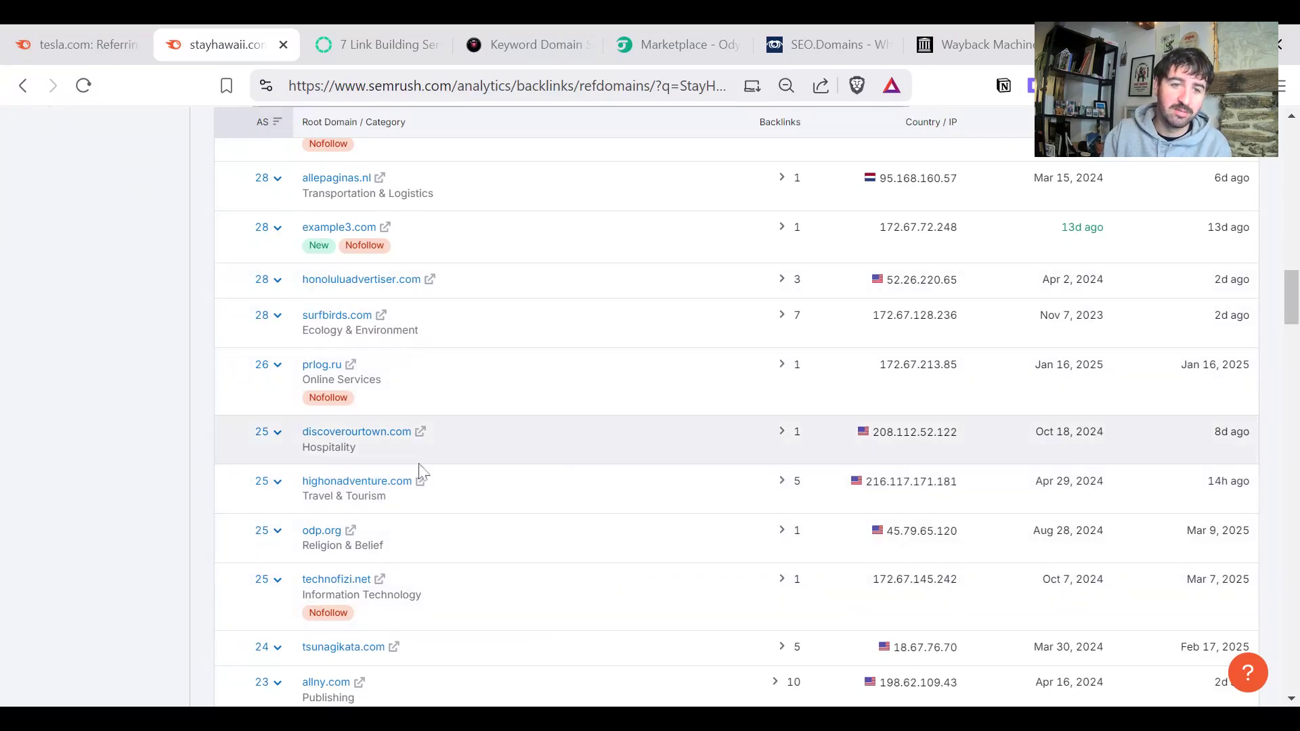
pyautogui.scroll(7, 594, 467)
pyautogui.scroll(7, 594, 468)
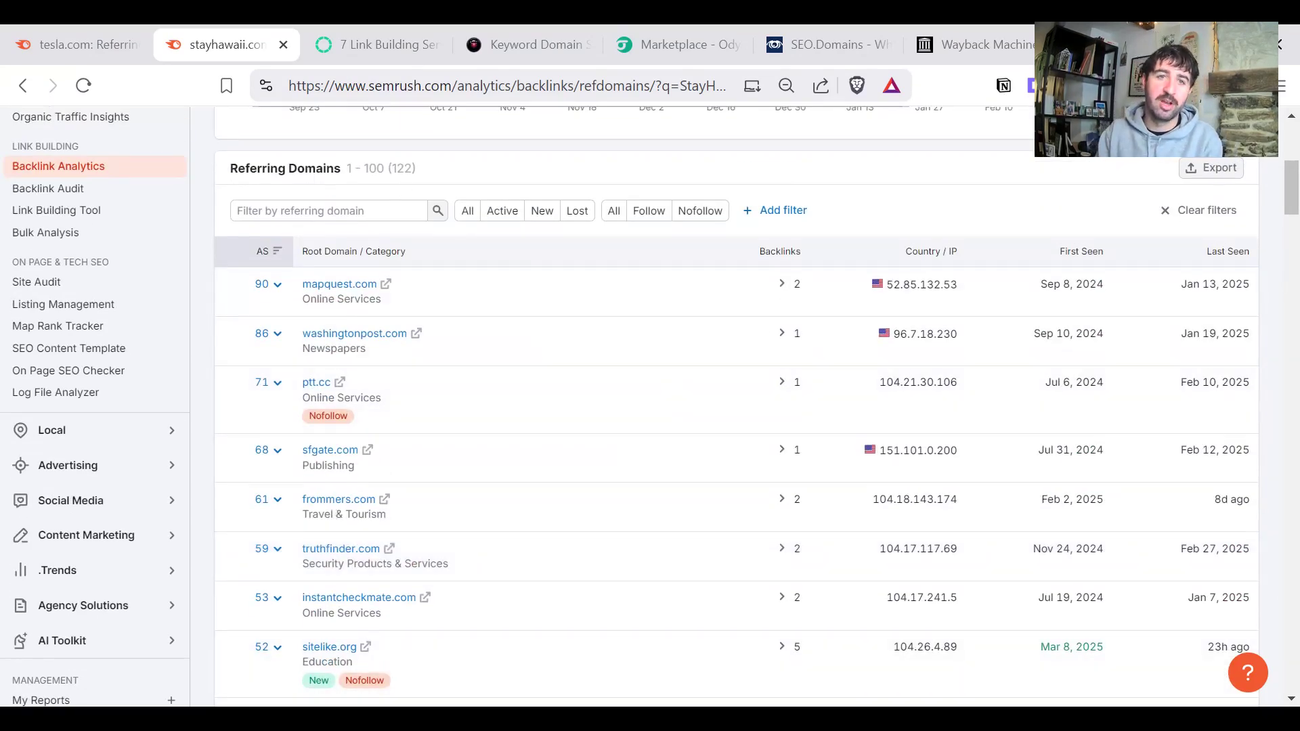
pyautogui.scroll(6, 593, 210)
pyautogui.click(271, 154)
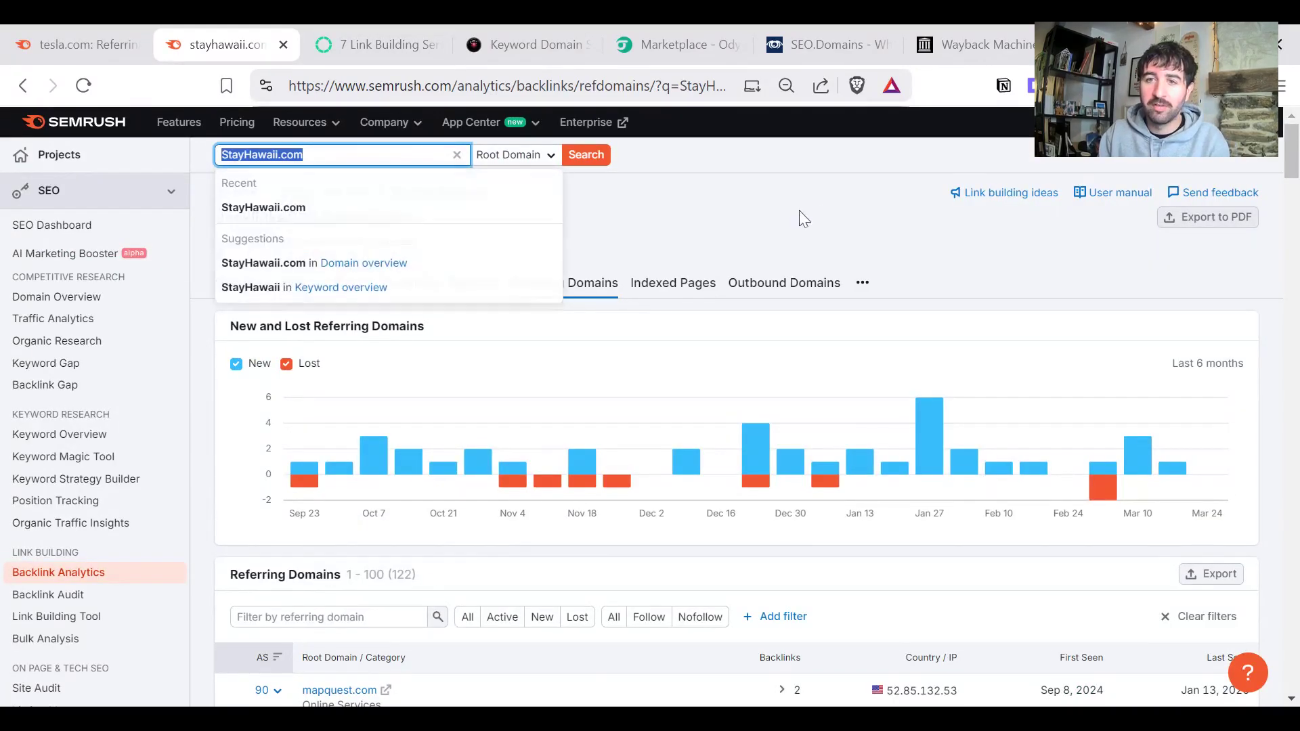
pyautogui.press('Escape')
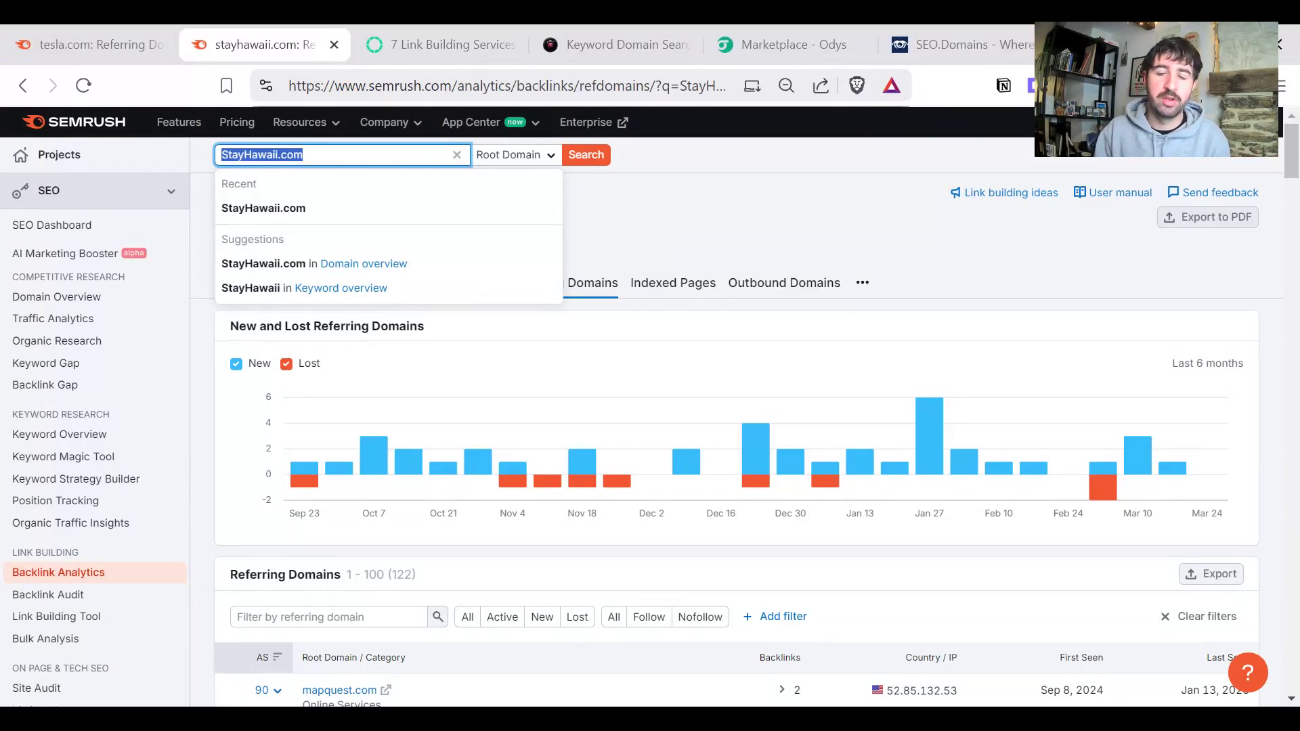
pyautogui.press('Escape')
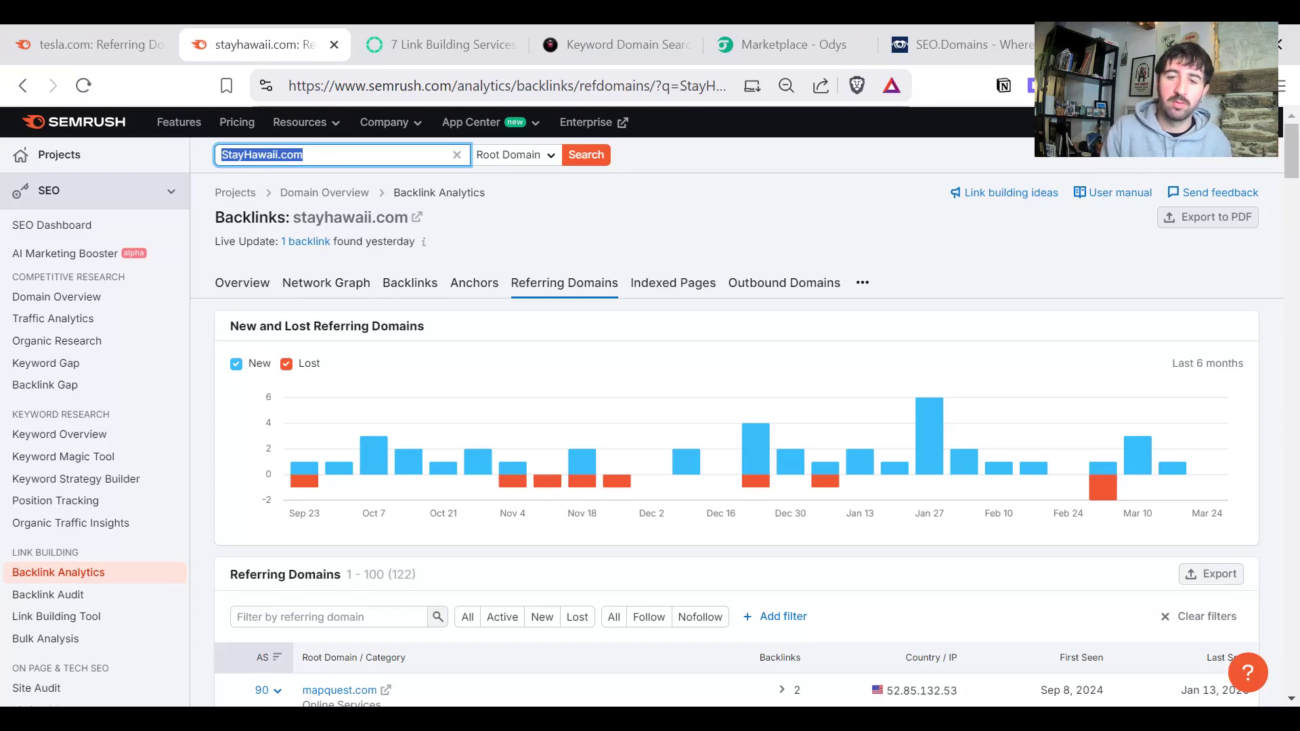
# - Review and collapse the washingtonpost.com and truthfinder.com backlink details
pyautogui.scroll(-2, 711, 264)
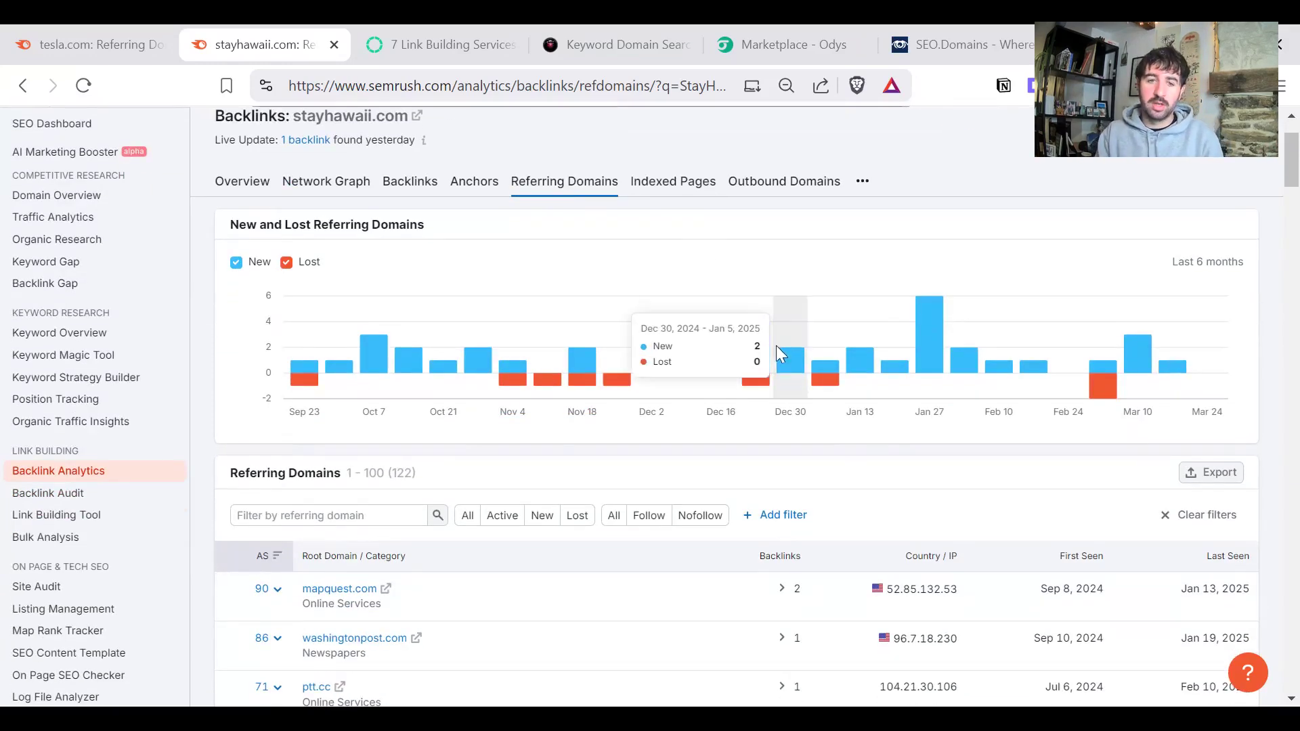
pyautogui.scroll(-2, 767, 537)
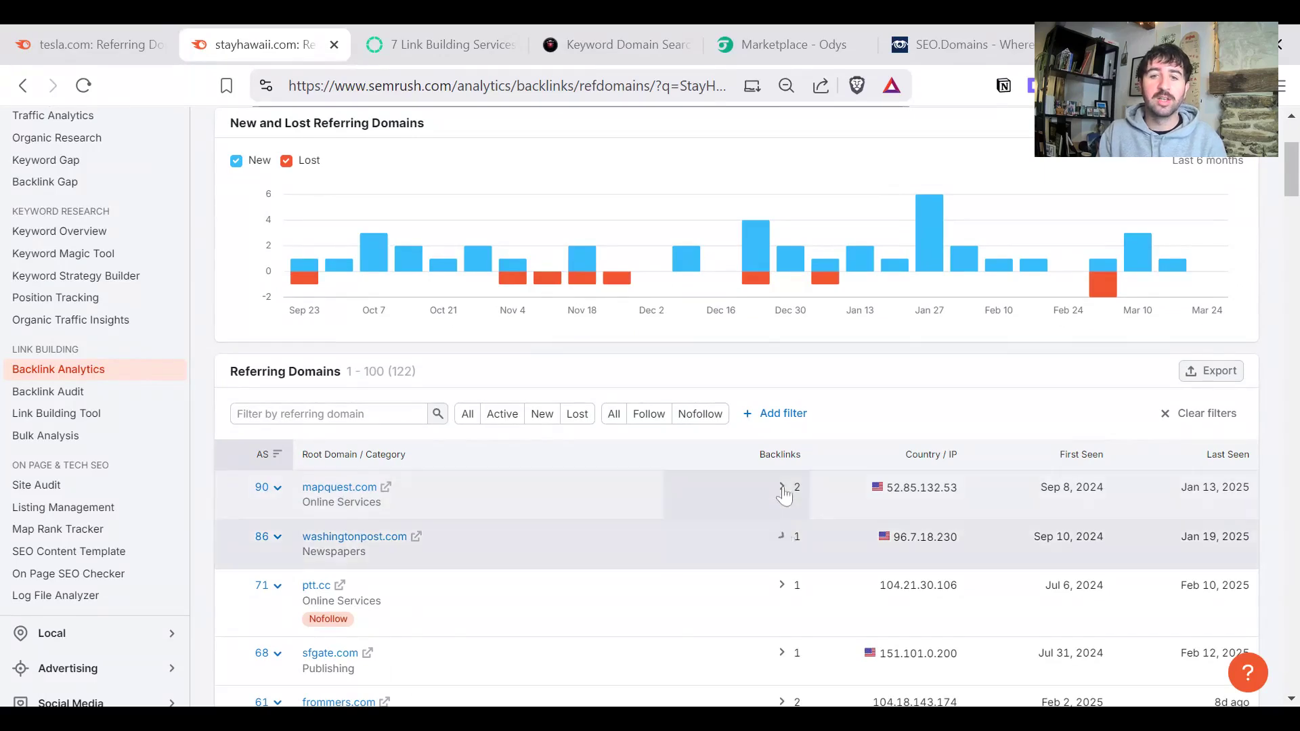
pyautogui.click(782, 537)
pyautogui.scroll(-4, 765, 394)
pyautogui.click(779, 342)
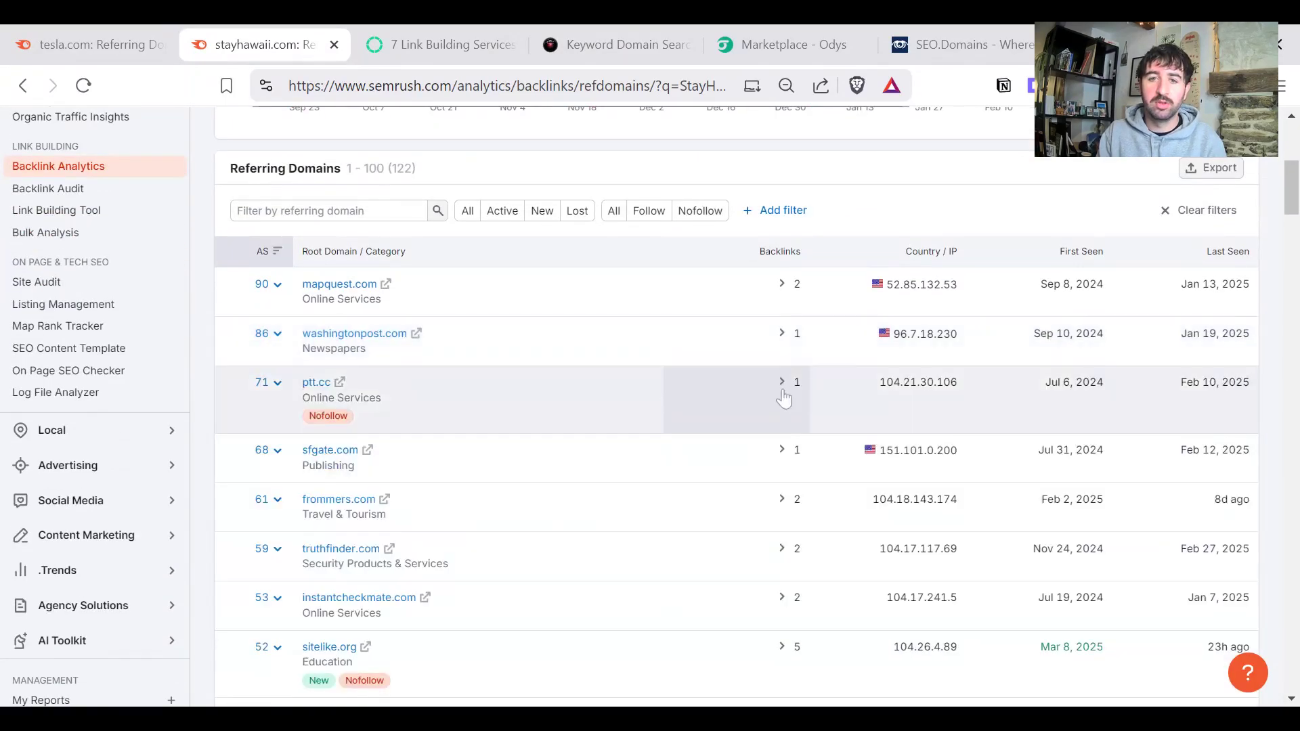
pyautogui.scroll(-4, 780, 388)
pyautogui.click(778, 369)
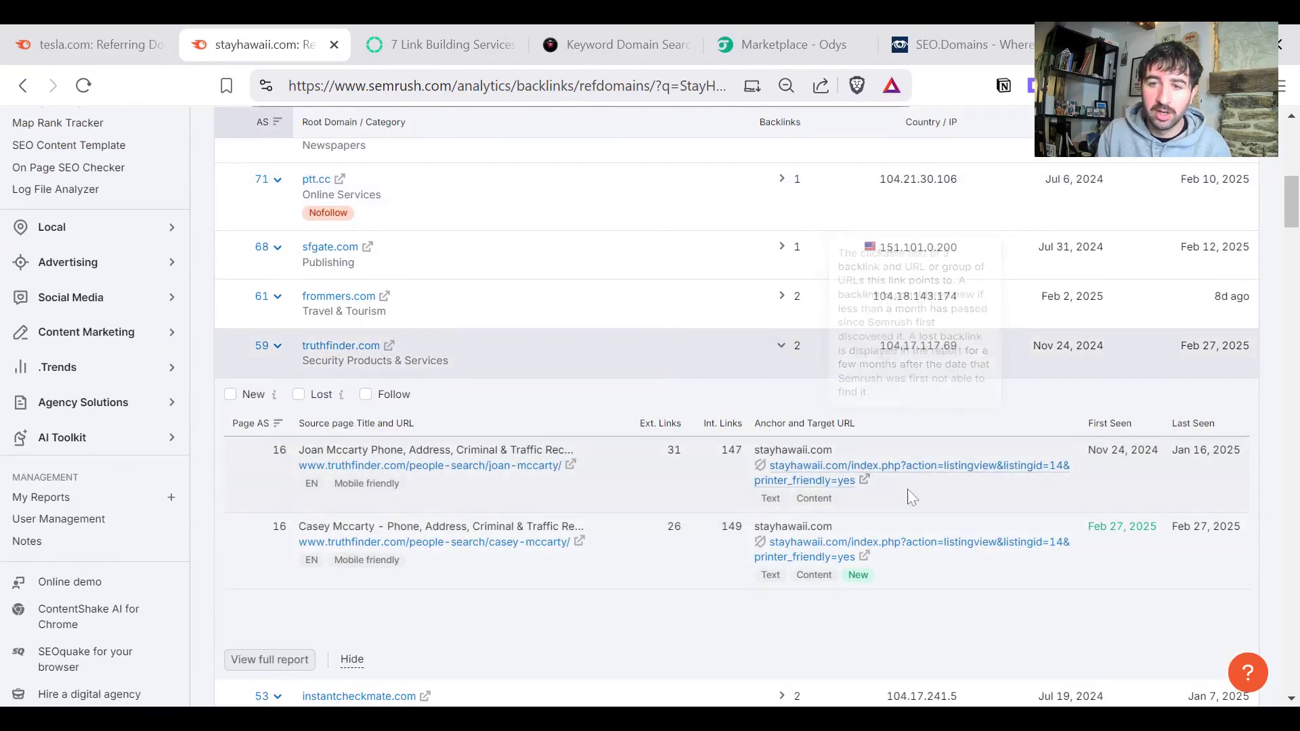
pyautogui.click(780, 347)
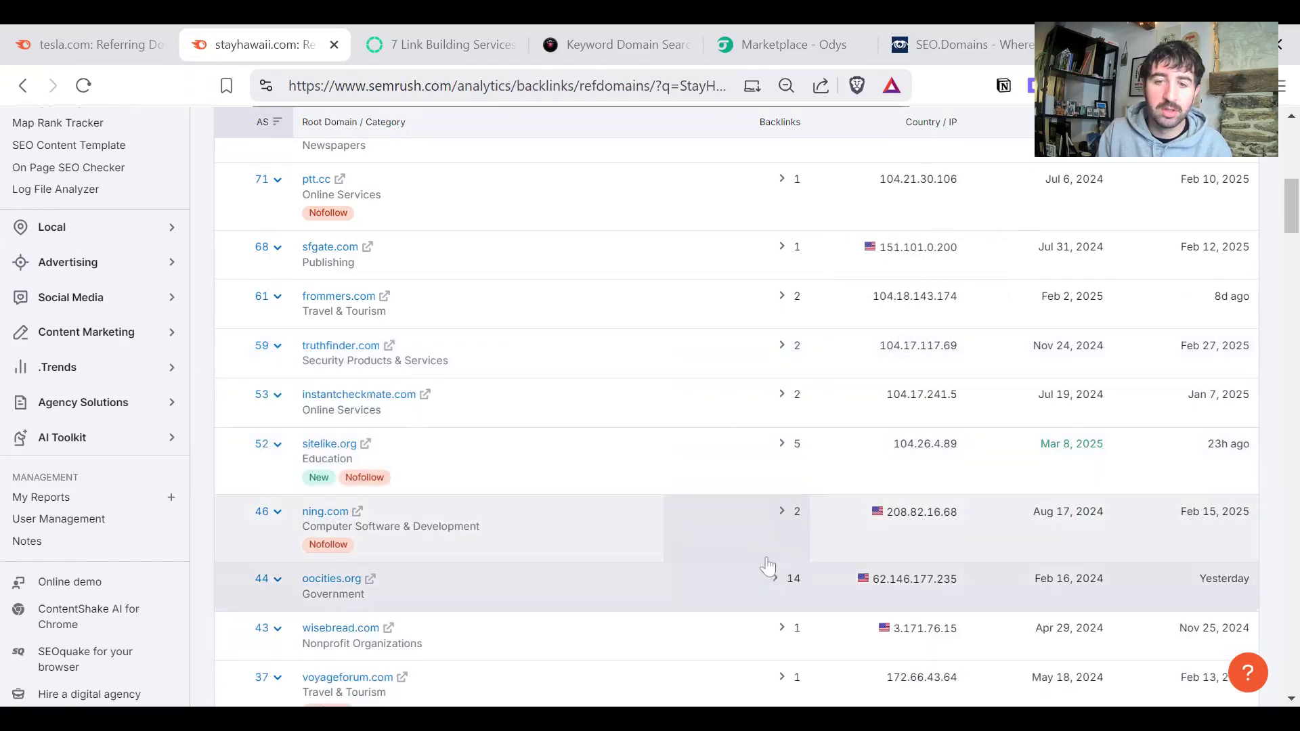
# - Check and collapse the oocities.org and wisebread.com backlinks, then open a new browser tab
pyautogui.click(774, 581)
pyautogui.click(774, 581)
pyautogui.scroll(-4, 770, 555)
pyautogui.click(774, 439)
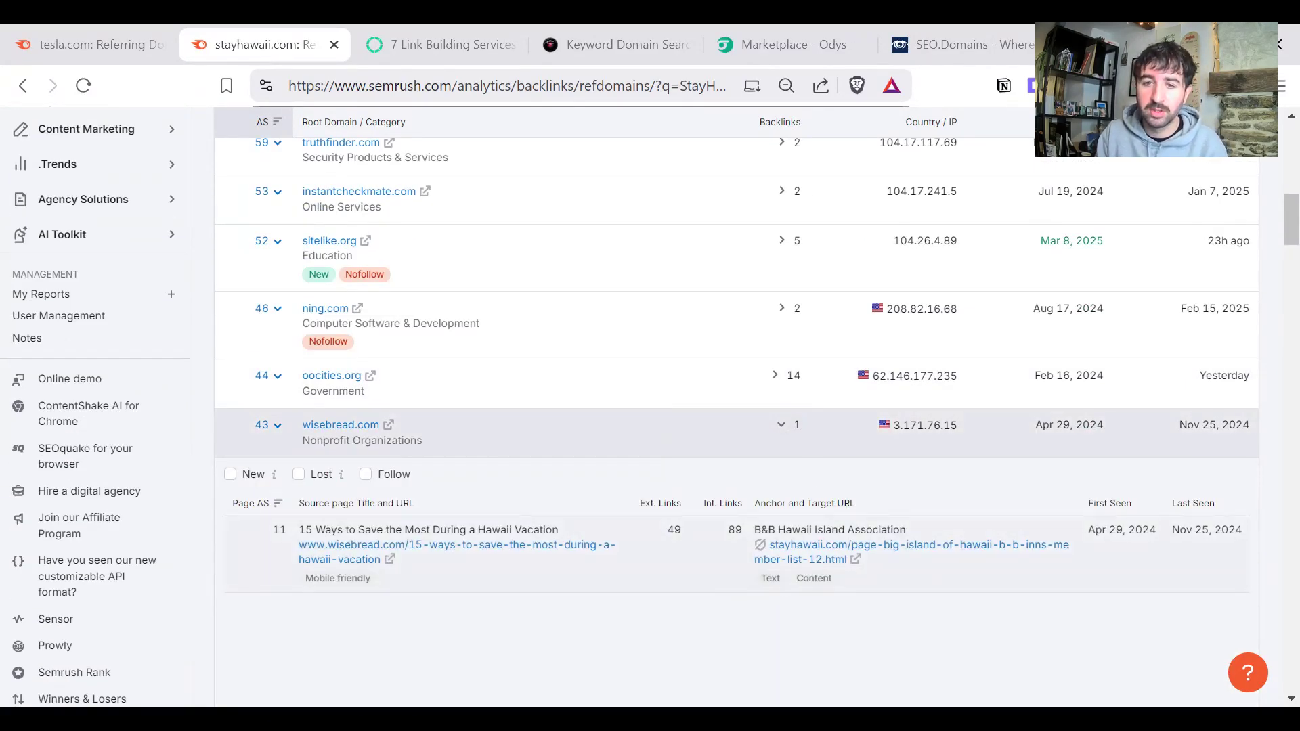
pyautogui.click(770, 444)
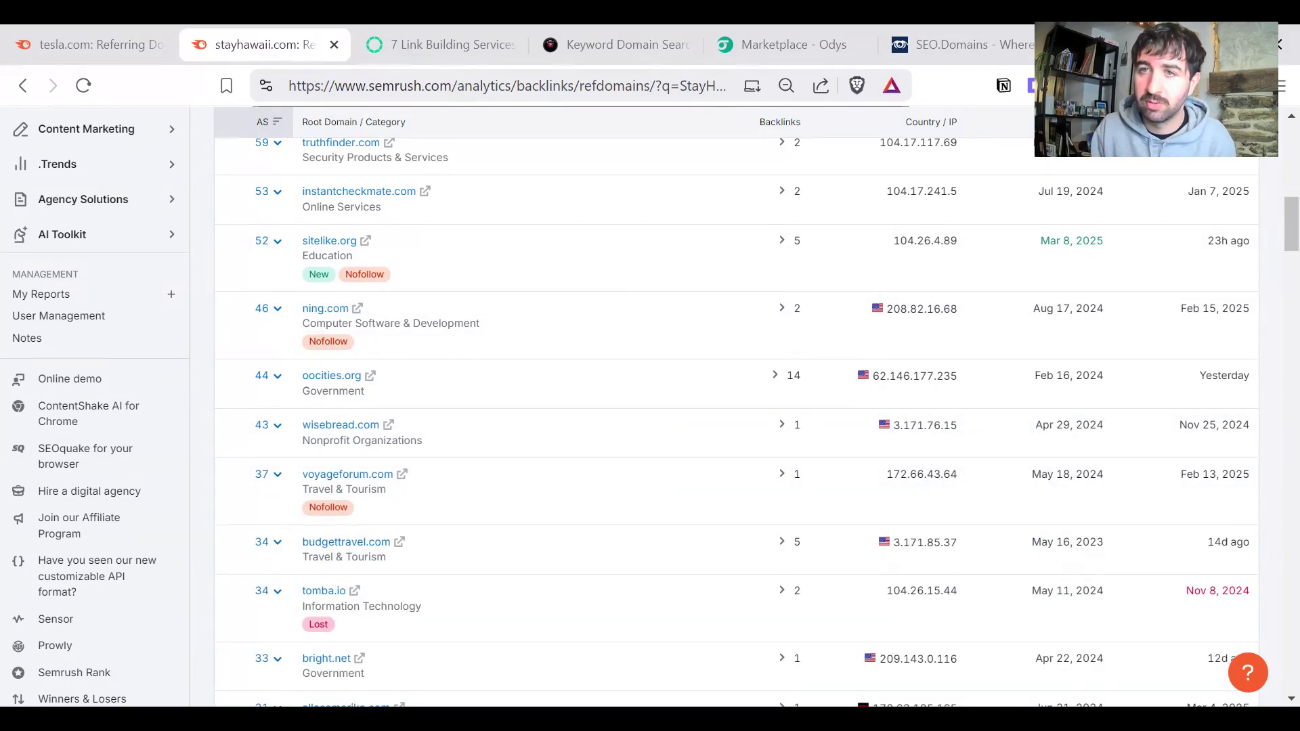
pyautogui.hotkey('ctrl', 't')
# - Reach the Wayback Machine via a 'web' search and look up StayHawaii.com's captures
pyautogui.write('web')
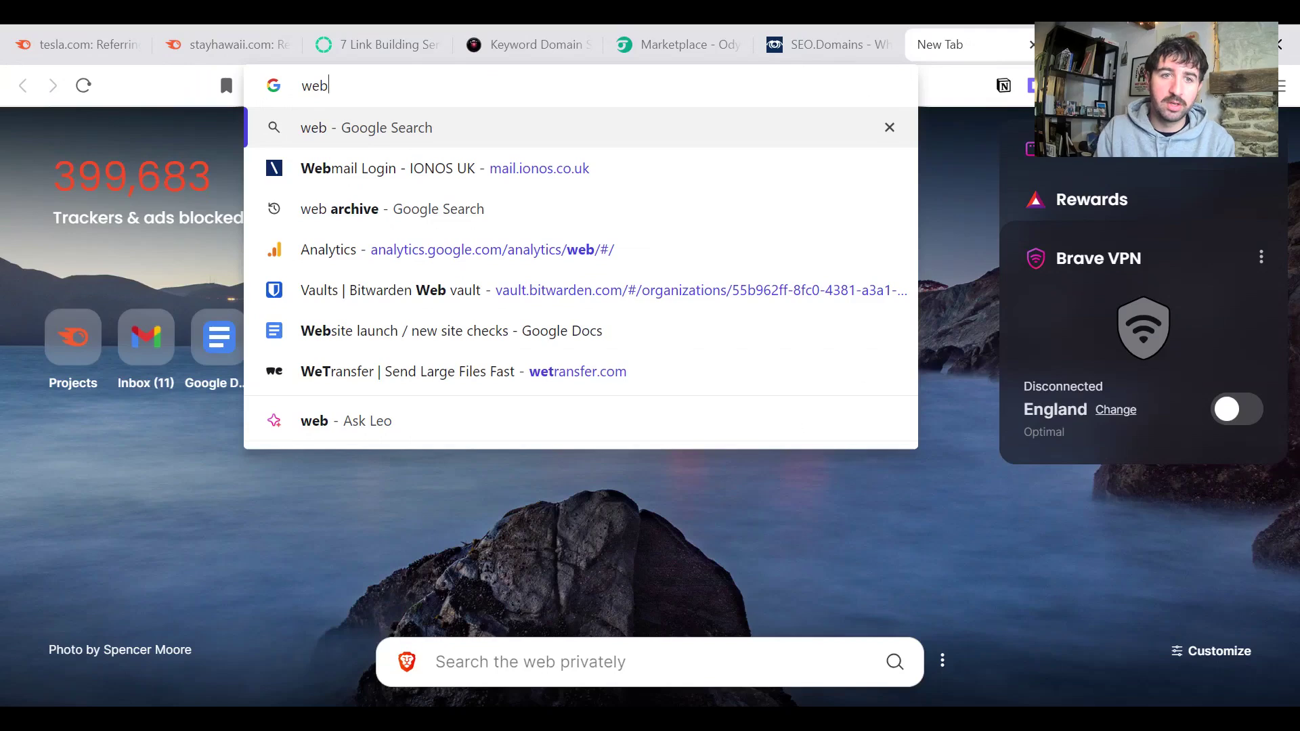
pyautogui.click(424, 218)
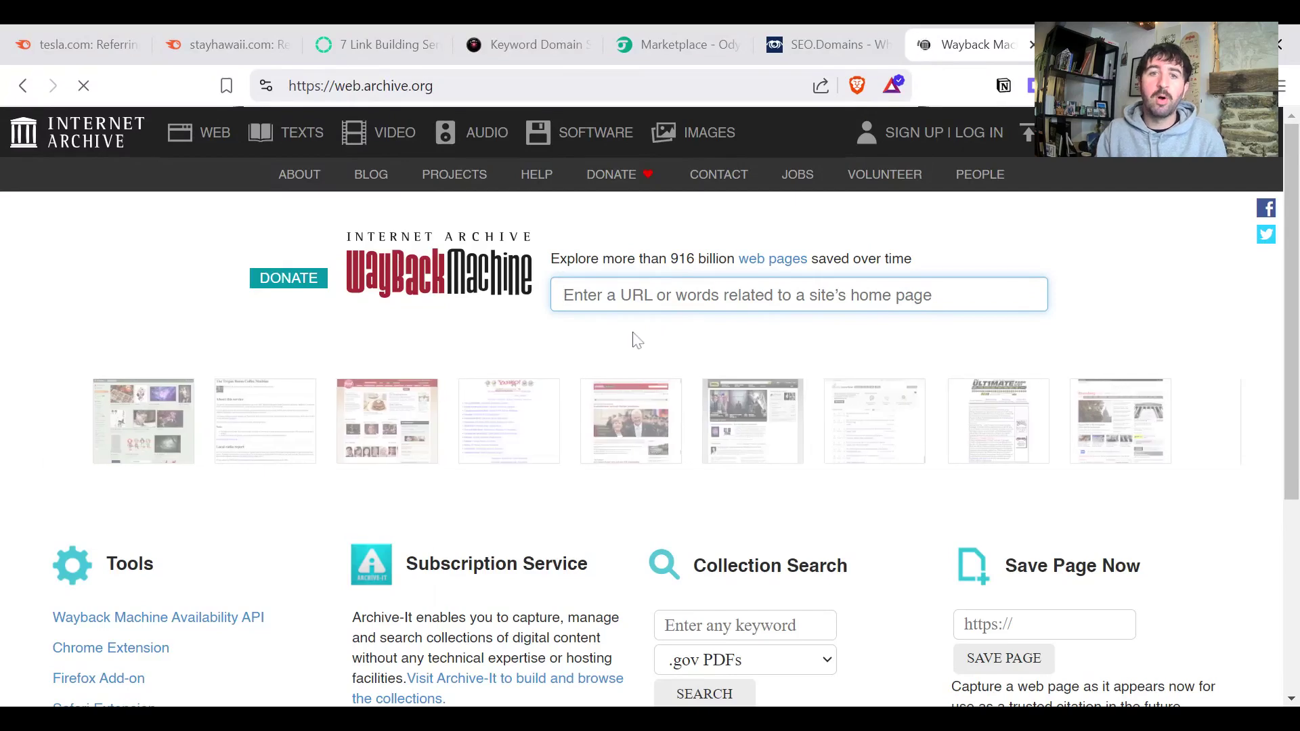
pyautogui.write('StayHawaii.com')
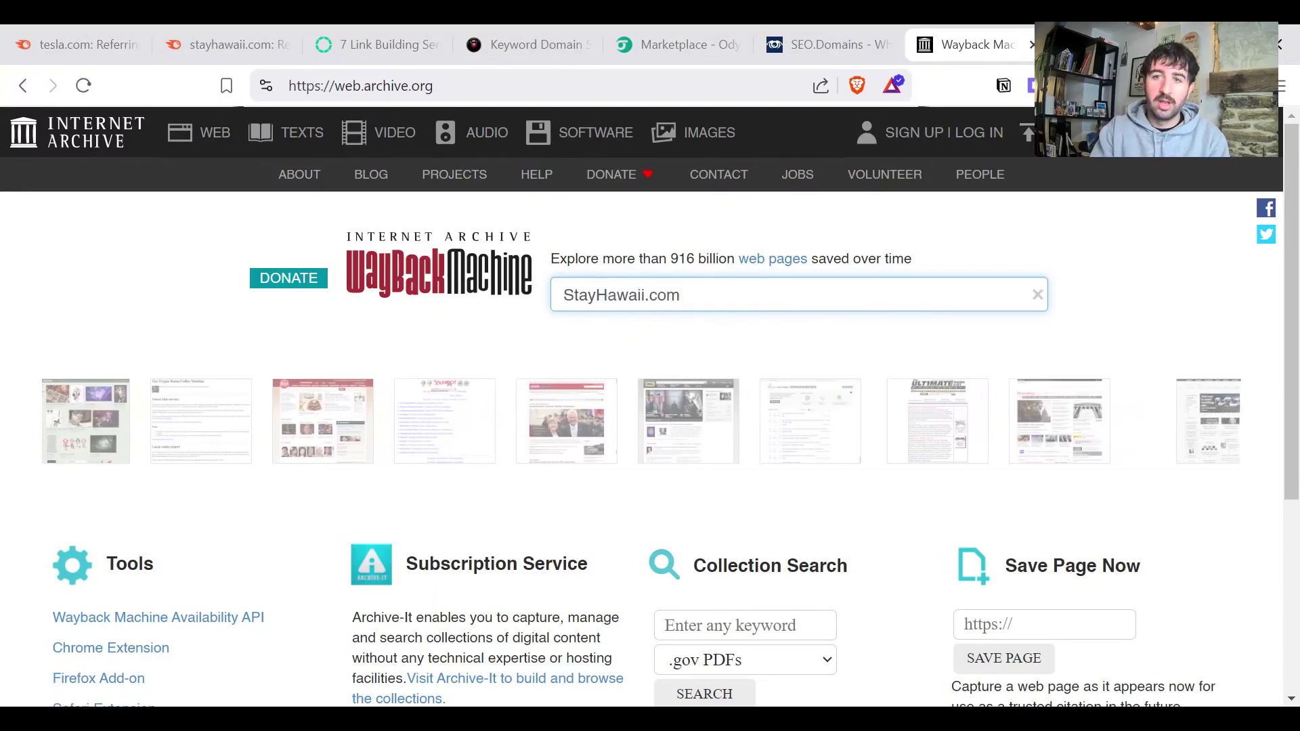
pyautogui.press('Return')
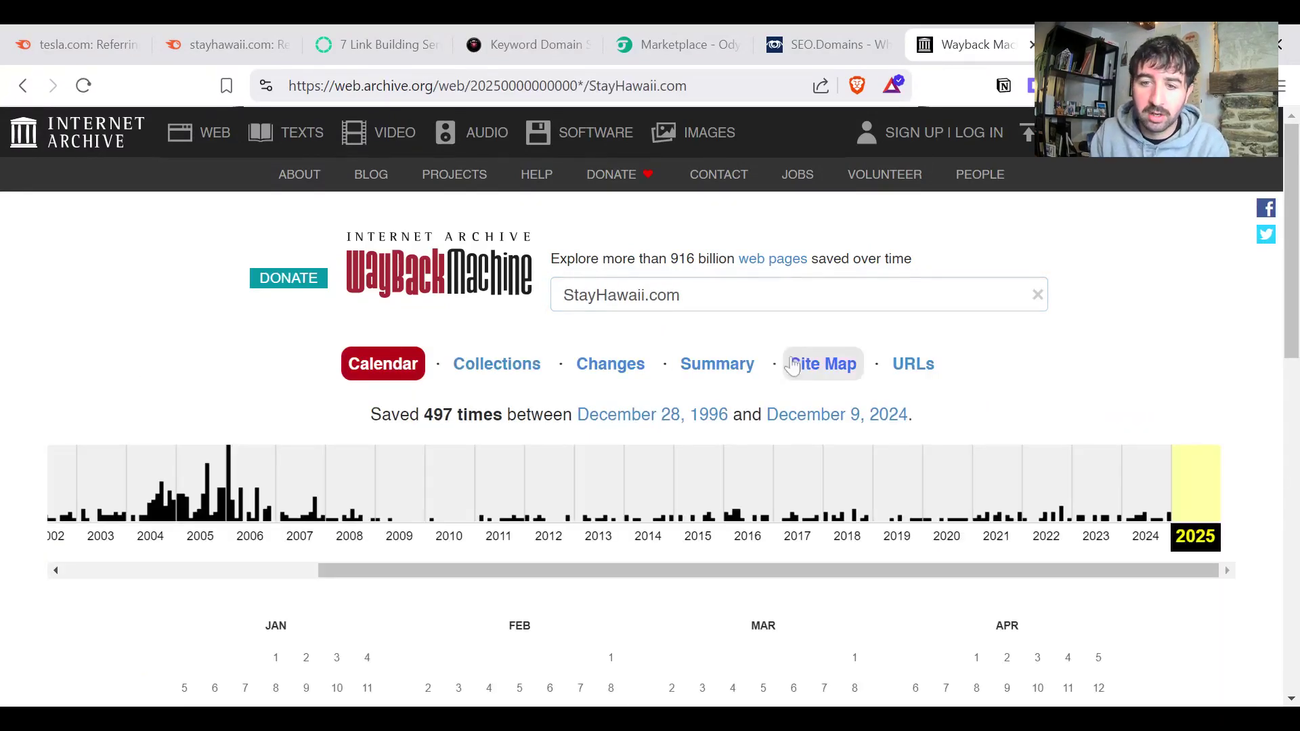
pyautogui.scroll(-3, 797, 366)
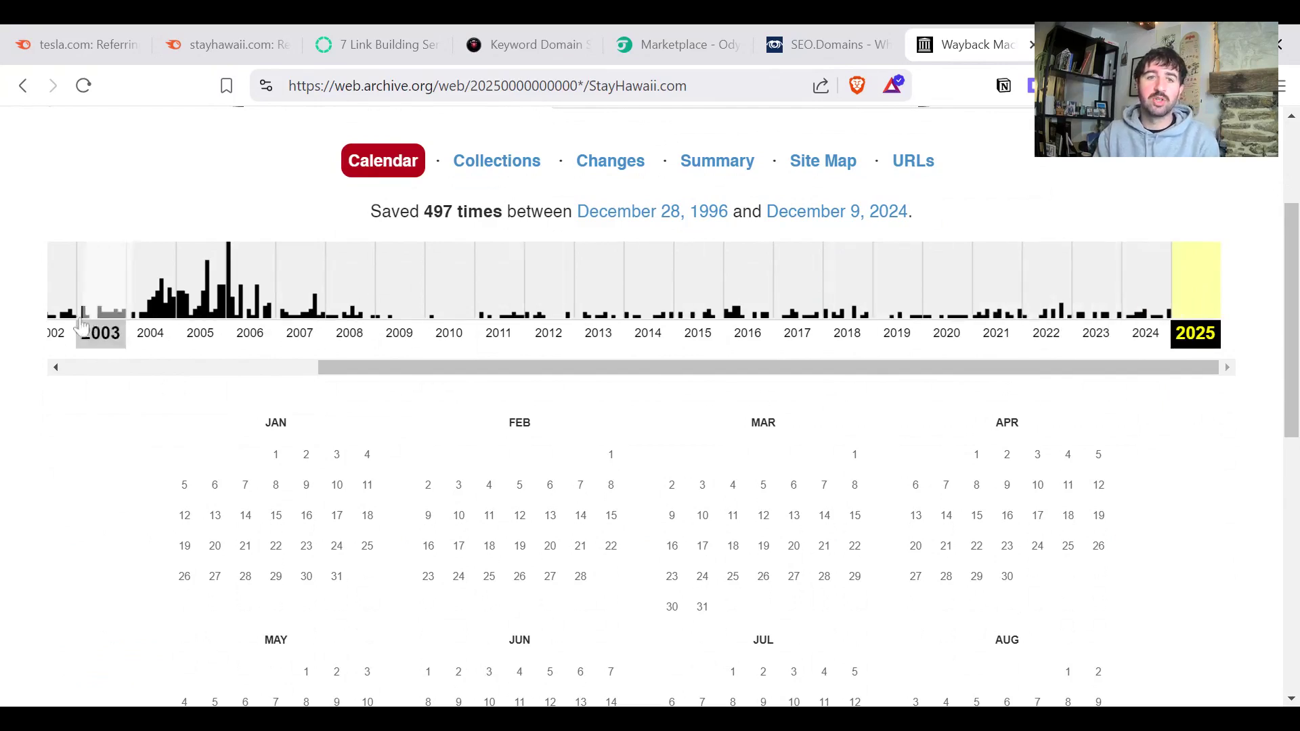